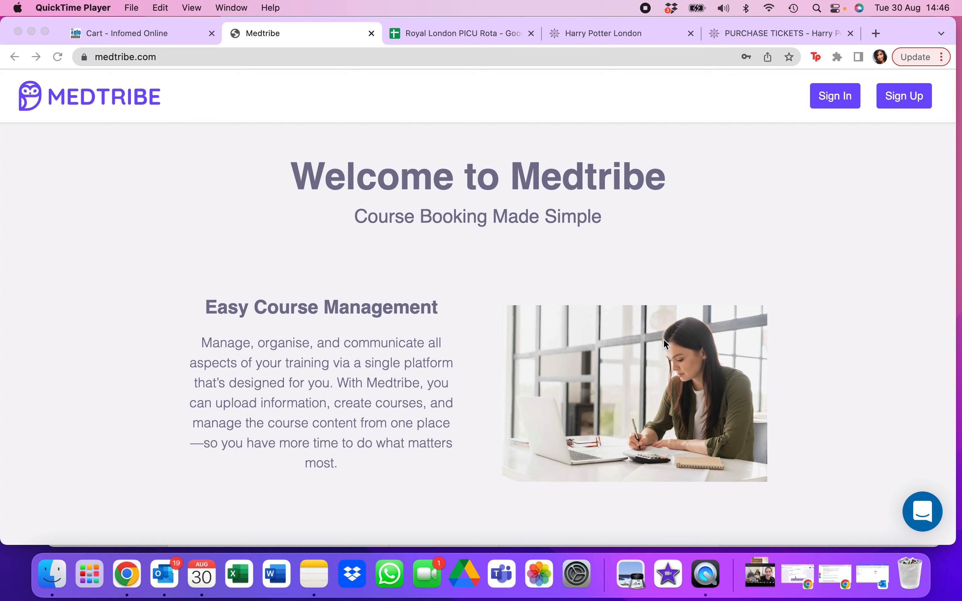
- Open the account sign-up form and fill in the new user's email address
{"action": "left_click", "coordinate": [906, 104]}
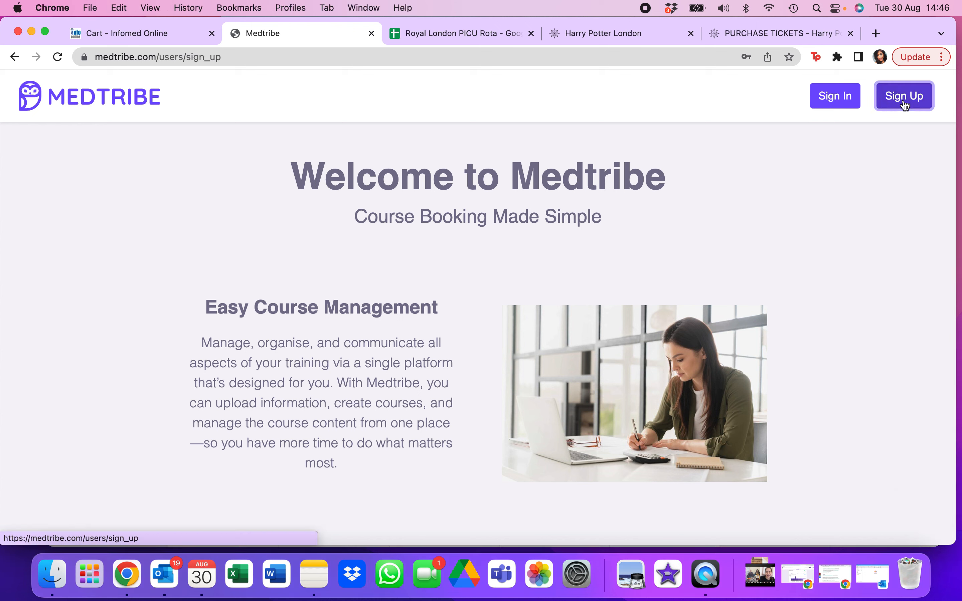
{"action": "left_click", "coordinate": [905, 101]}
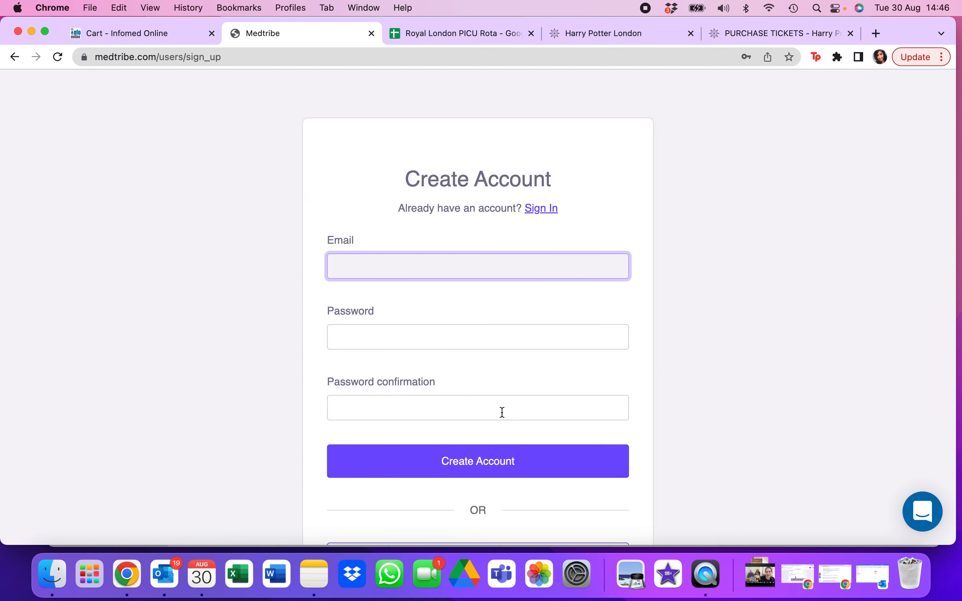
{"action": "scroll", "coordinate": [683, 400], "scroll_direction": "down", "scroll_amount": 3}
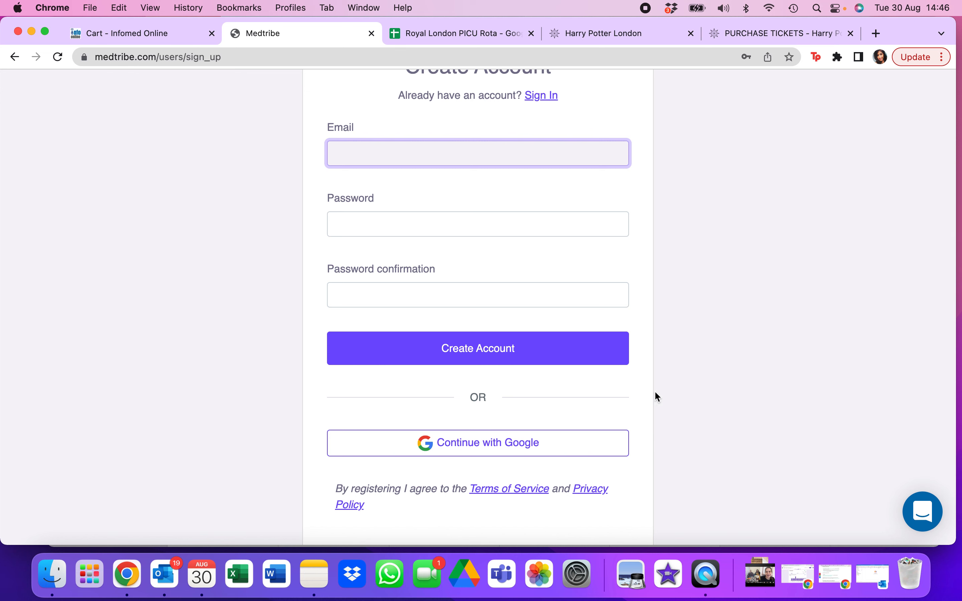
{"action": "scroll", "coordinate": [700, 397], "scroll_direction": "up", "scroll_amount": 3}
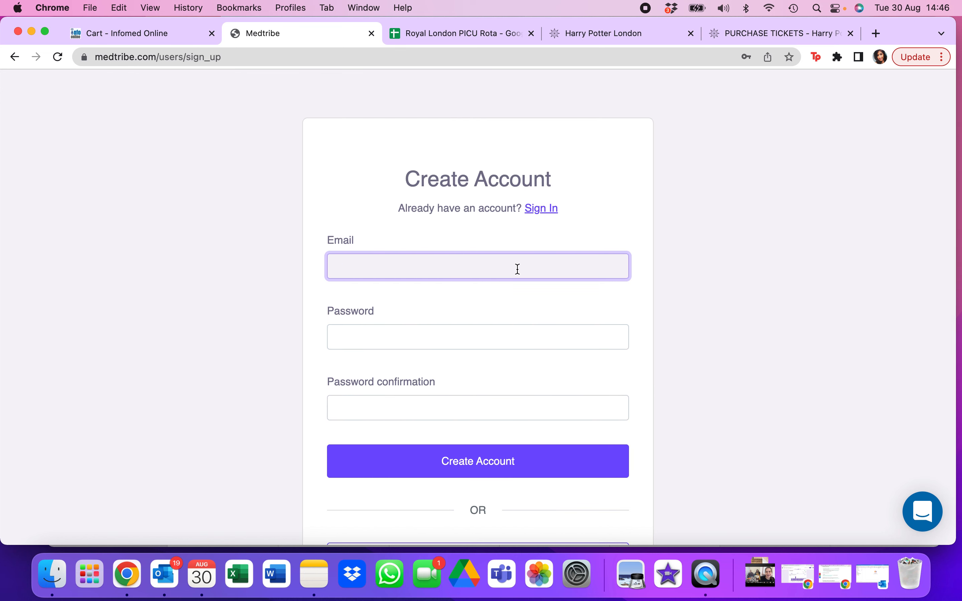
{"action": "left_click", "coordinate": [519, 269]}
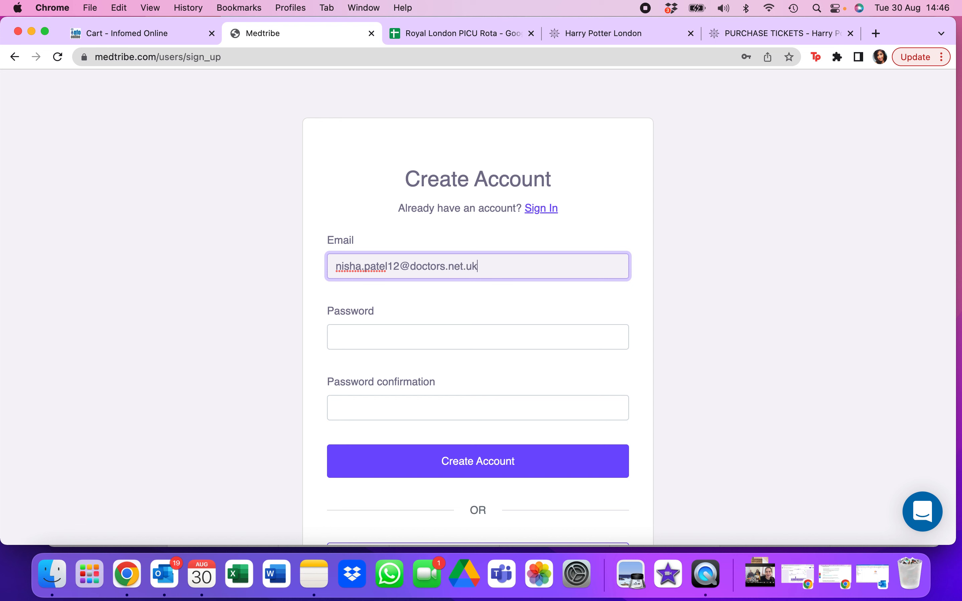
- Try to create the account with a password entered in both the password and password confirmation fields
{"action": "key", "text": "Tab"}
{"action": "type", "text": "••••••"}
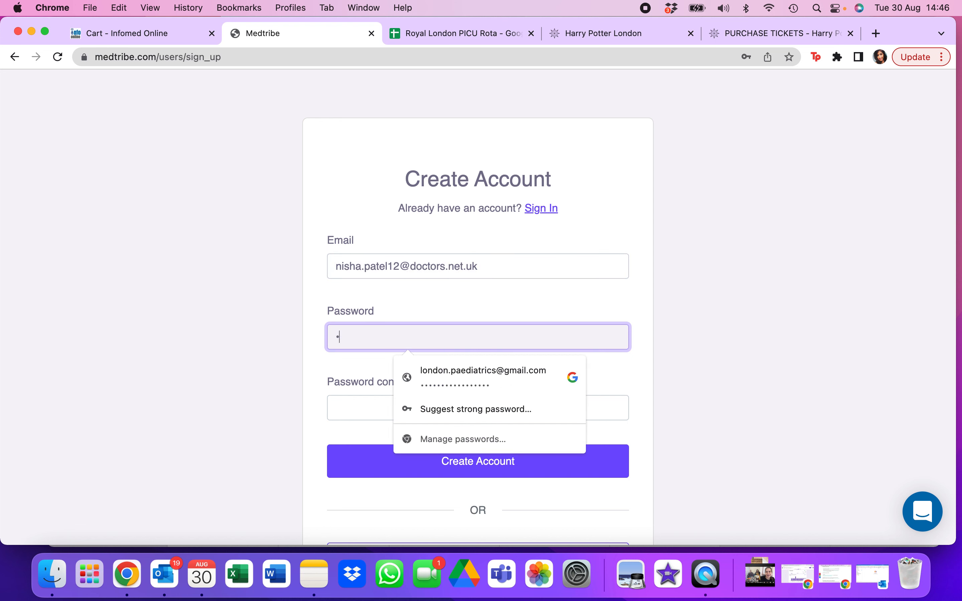
{"action": "type", "text": "•••••"}
{"action": "key", "text": "Tab"}
{"action": "type", "text": "•••••••••••"}
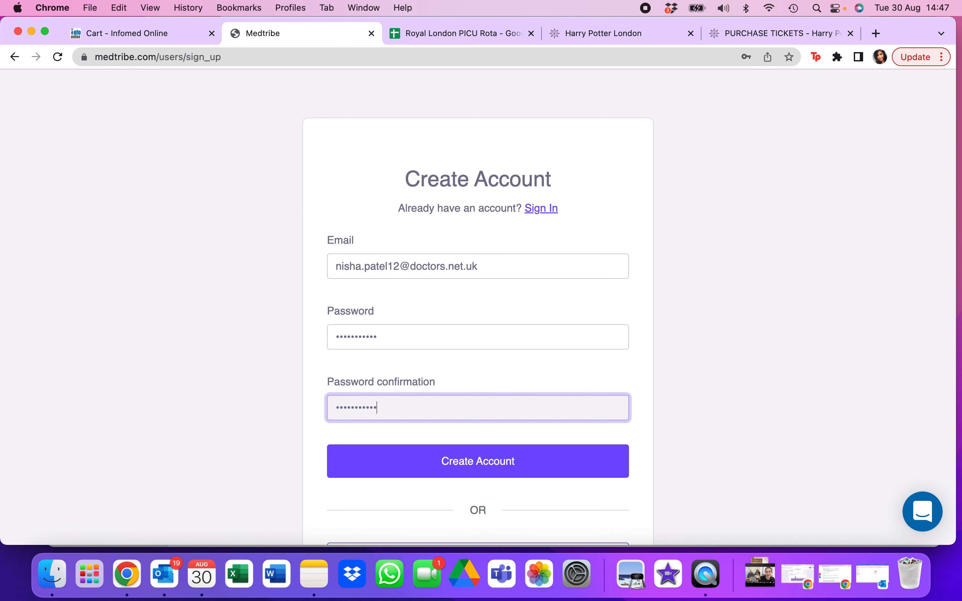
{"action": "left_click", "coordinate": [569, 472]}
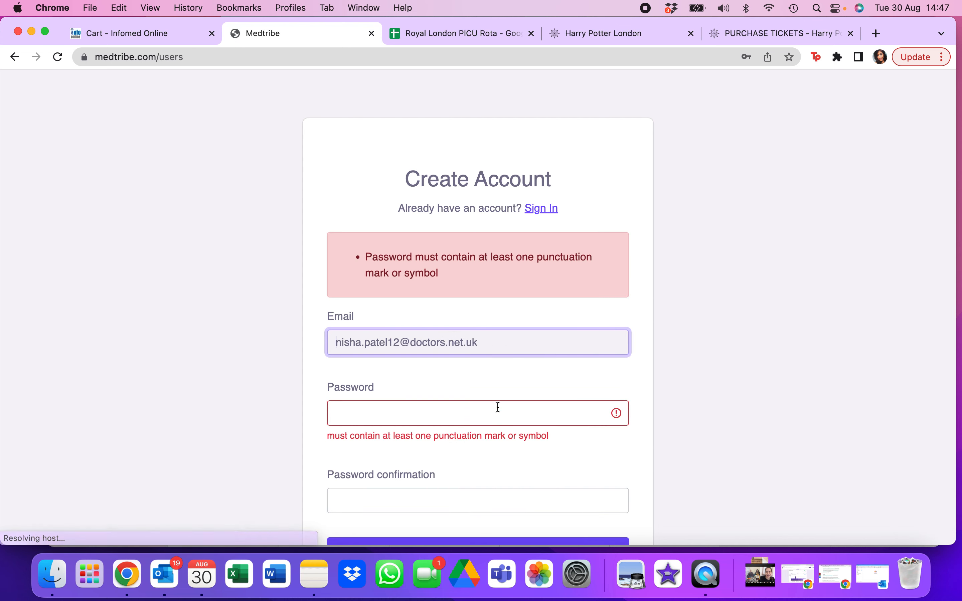
- Create the account using a new password with a punctuation mark or symbol, entered in both password fields, and save it in the browser
{"action": "left_click", "coordinate": [498, 413]}
{"action": "type", "text": "••••••••••••"}
{"action": "key", "text": "Tab"}
{"action": "type", "text": "••••••••••"}
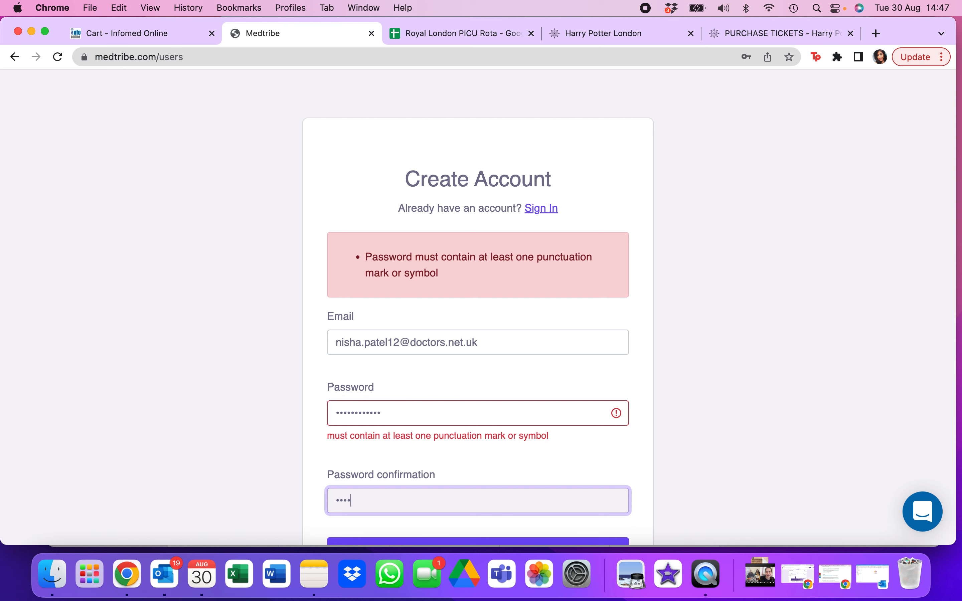
{"action": "type", "text": "•••"}
{"action": "left_click", "coordinate": [696, 476]}
{"action": "scroll", "coordinate": [696, 476], "scroll_direction": "down", "scroll_amount": 3}
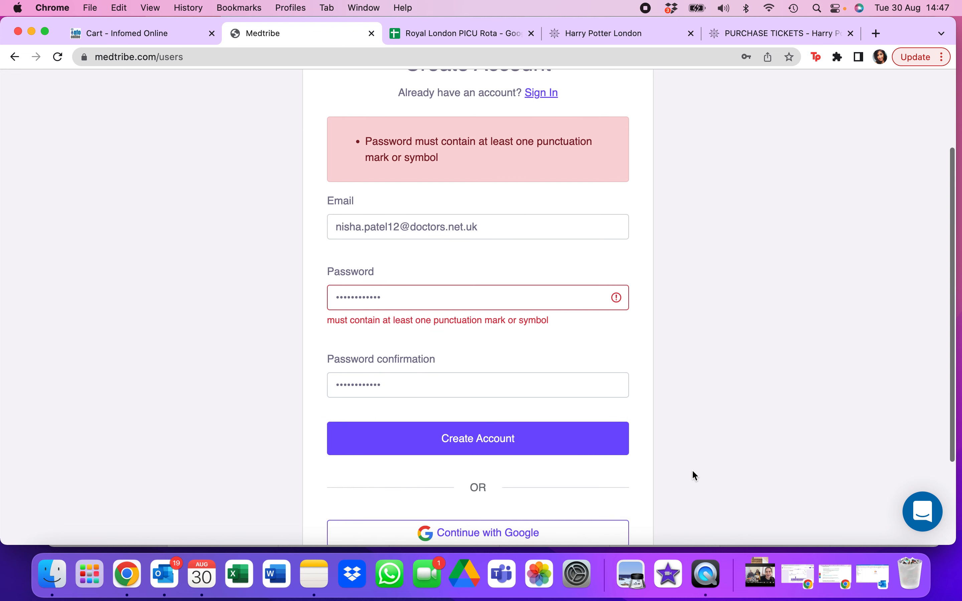
{"action": "left_click", "coordinate": [573, 444]}
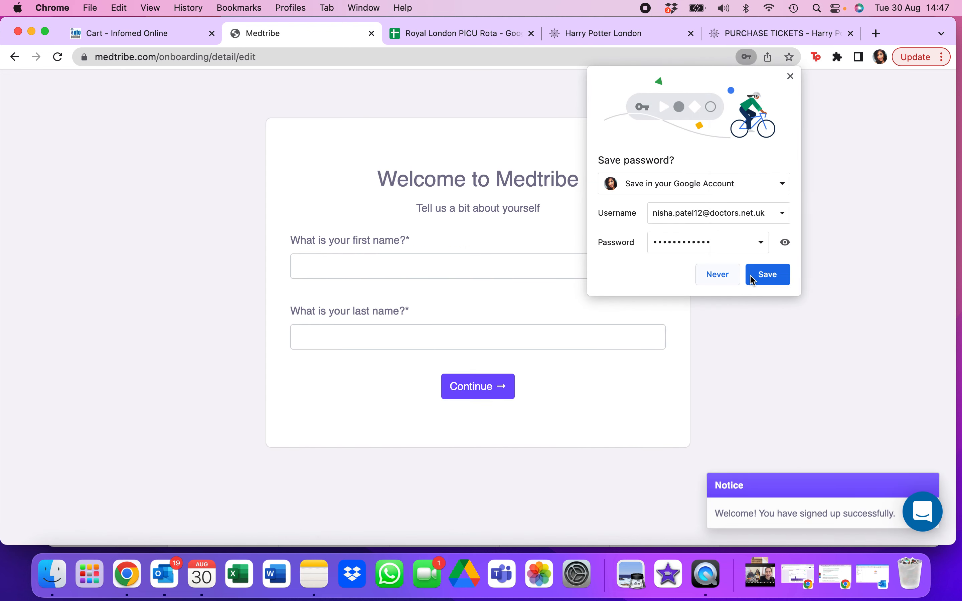
{"action": "left_click", "coordinate": [752, 279]}
- Enter the user's first and last name, and accept United Kingdom, London and the Europe - London timezone as the location
{"action": "left_click", "coordinate": [456, 270]}
{"action": "key", "text": "Tab"}
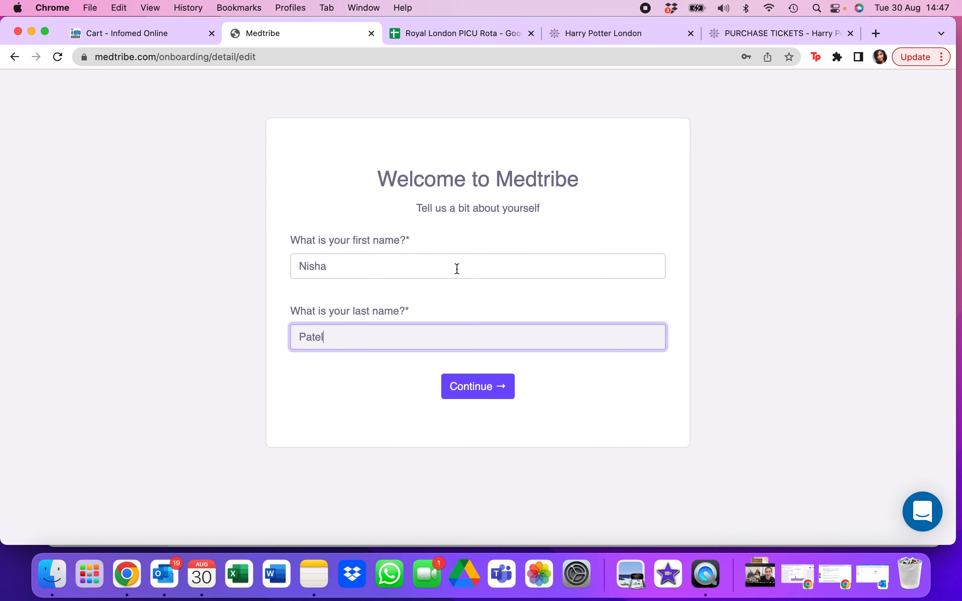
{"action": "left_click", "coordinate": [503, 386]}
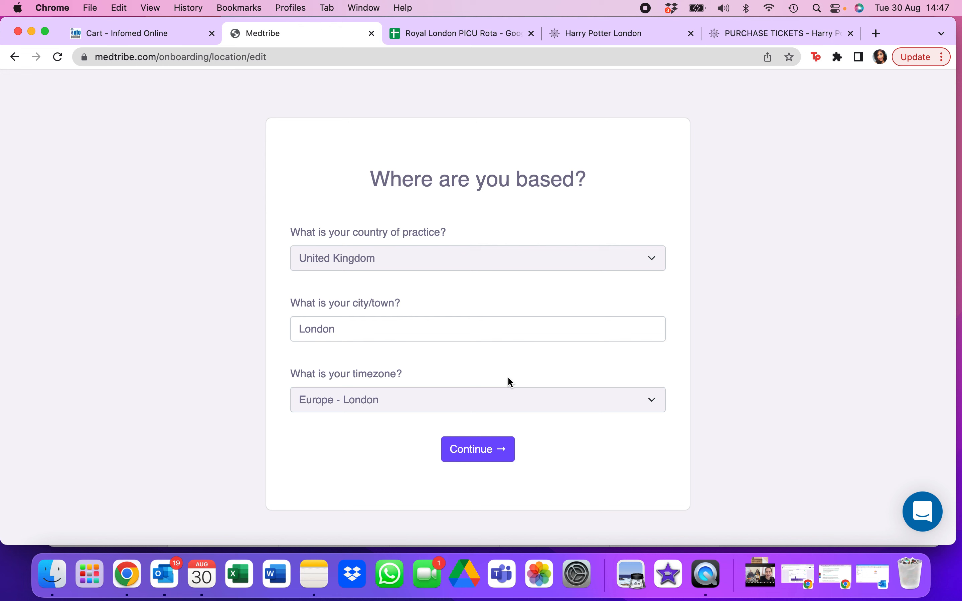
{"action": "left_click", "coordinate": [505, 450]}
- Fill in the professional information with profession Doctor and speciality Paediatrics
{"action": "left_click", "coordinate": [473, 226]}
{"action": "type", "text": "Paediatric"}
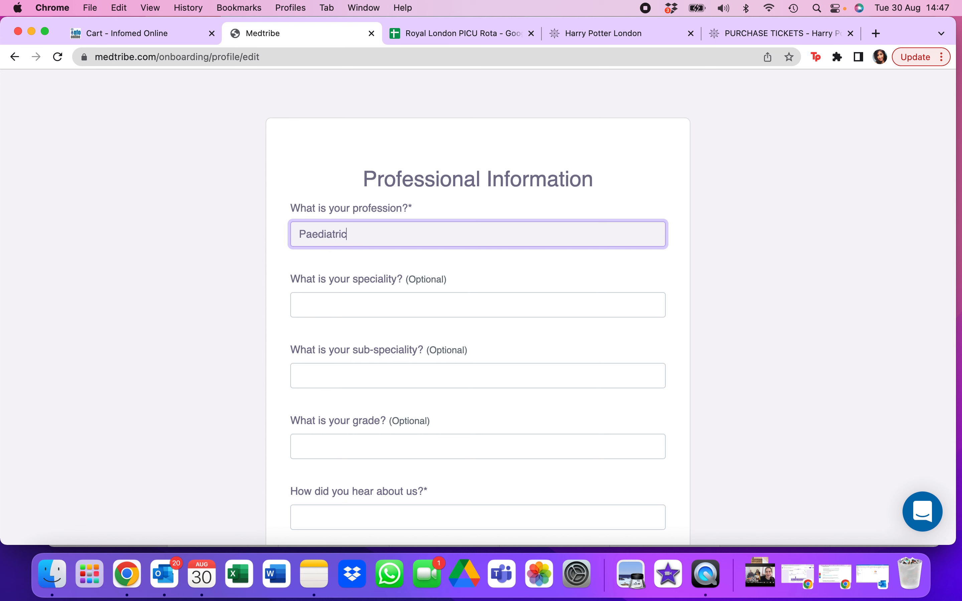
{"action": "key", "text": "BackSpace"}
{"action": "key", "text": "BackSpace"}
{"action": "key", "text": "BackSpace"}
{"action": "key", "text": "BackSpace"}
{"action": "key", "text": "BackSpace"}
{"action": "key", "text": "BackSpace"}
{"action": "key", "text": "BackSpace"}
{"action": "key", "text": "BackSpace"}
{"action": "key", "text": "BackSpace"}
{"action": "key", "text": "BackSpace"}
{"action": "type", "text": "Doctor"}
{"action": "key", "text": "Tab"}
{"action": "type", "text": "Paediatrics"}
- Leave the sub-speciality empty, set the grade to ST6 and the referral source to Word of Mouth, and finish the onboarding
{"action": "key", "text": "Tab"}
{"action": "key", "text": "Tab"}
{"action": "type", "text": "ST6"}
{"action": "key", "text": "Tab"}
{"action": "scroll", "coordinate": [479, 299], "scroll_direction": "down", "scroll_amount": 3}
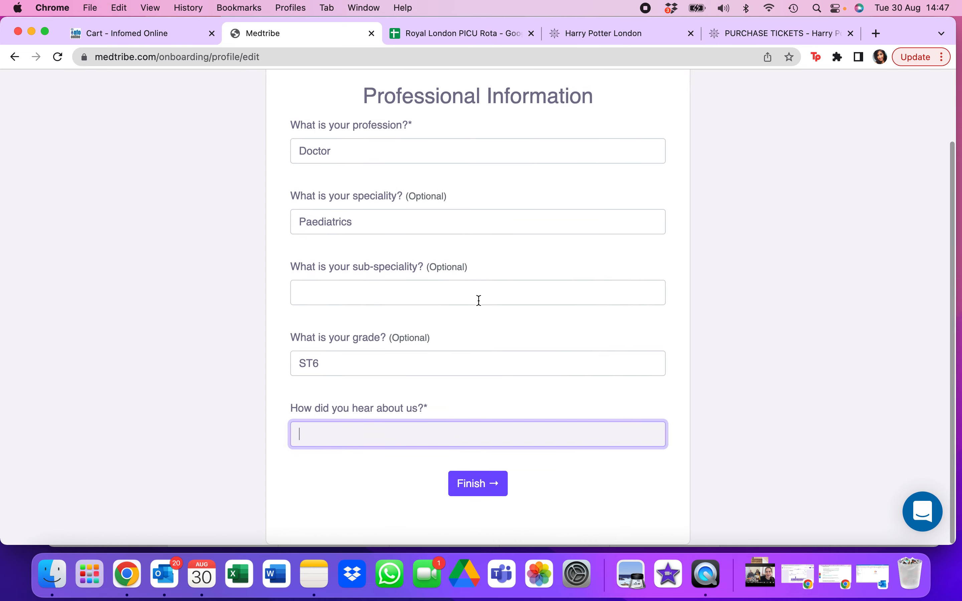
{"action": "type", "text": "Word of Mouth"}
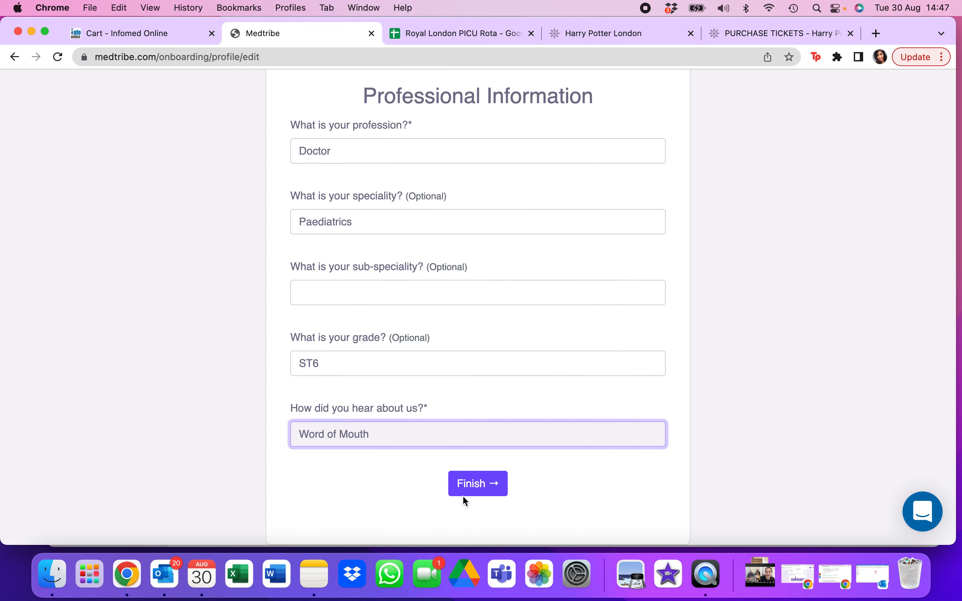
{"action": "left_click", "coordinate": [476, 485]}
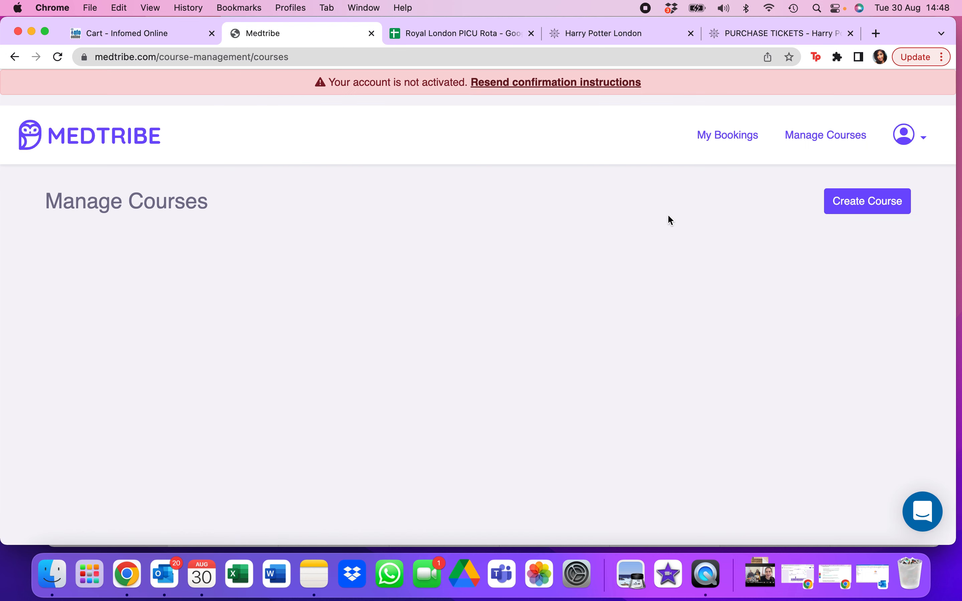
- Log out of the new account and sign in with the other saved account's email and password
{"action": "left_click", "coordinate": [921, 141]}
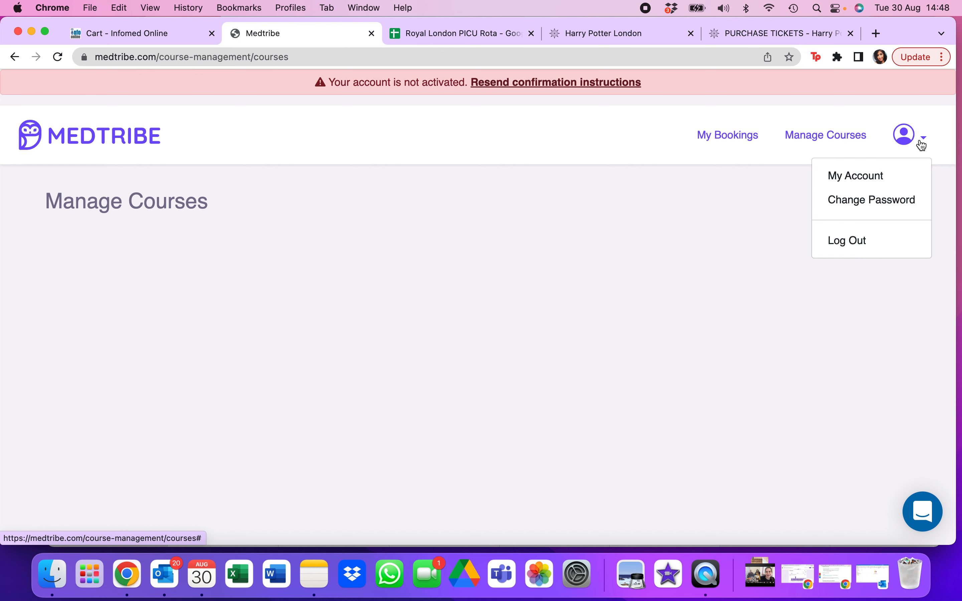
{"action": "left_click", "coordinate": [856, 239]}
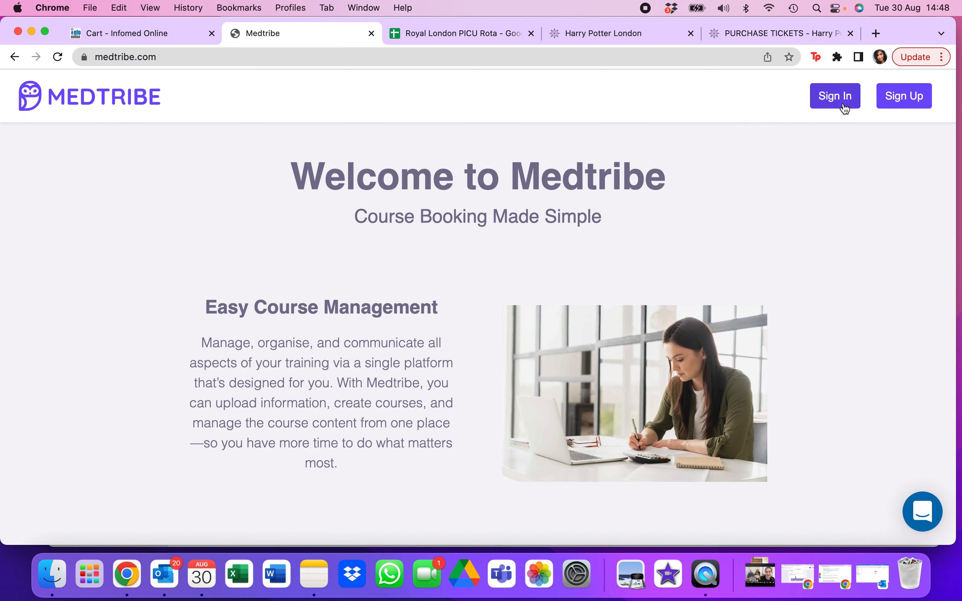
{"action": "left_click", "coordinate": [846, 107]}
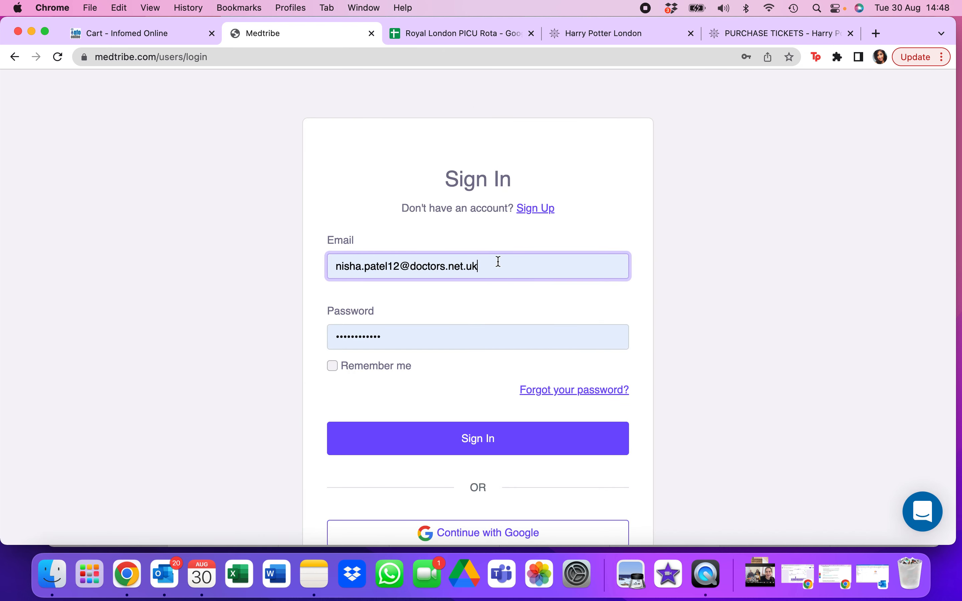
{"action": "left_click", "coordinate": [499, 262]}
{"action": "left_click", "coordinate": [498, 338]}
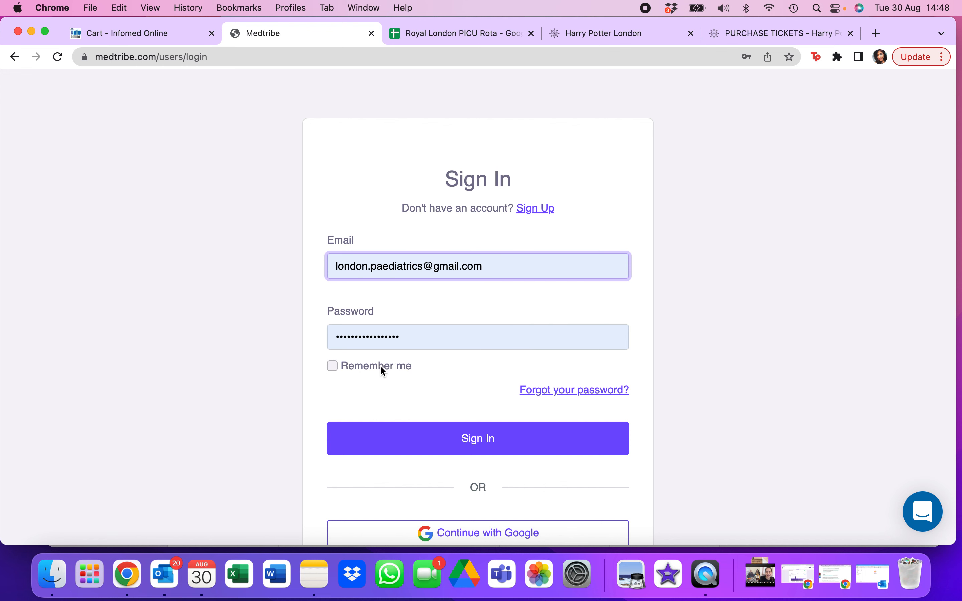
{"action": "left_click", "coordinate": [454, 439]}
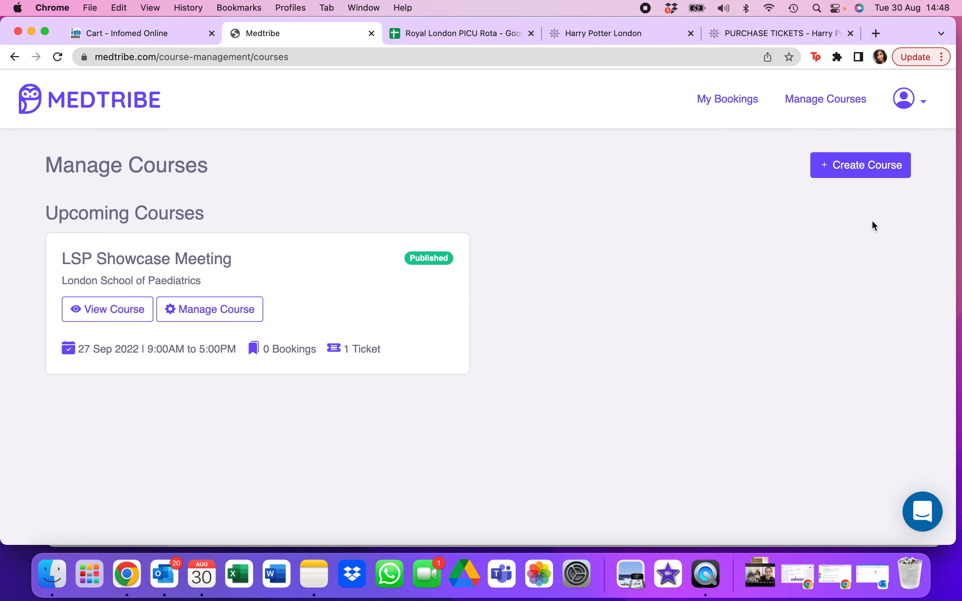
- Start creating a new course named "GRID & Spin Information Evening"
{"action": "left_click", "coordinate": [865, 174]}
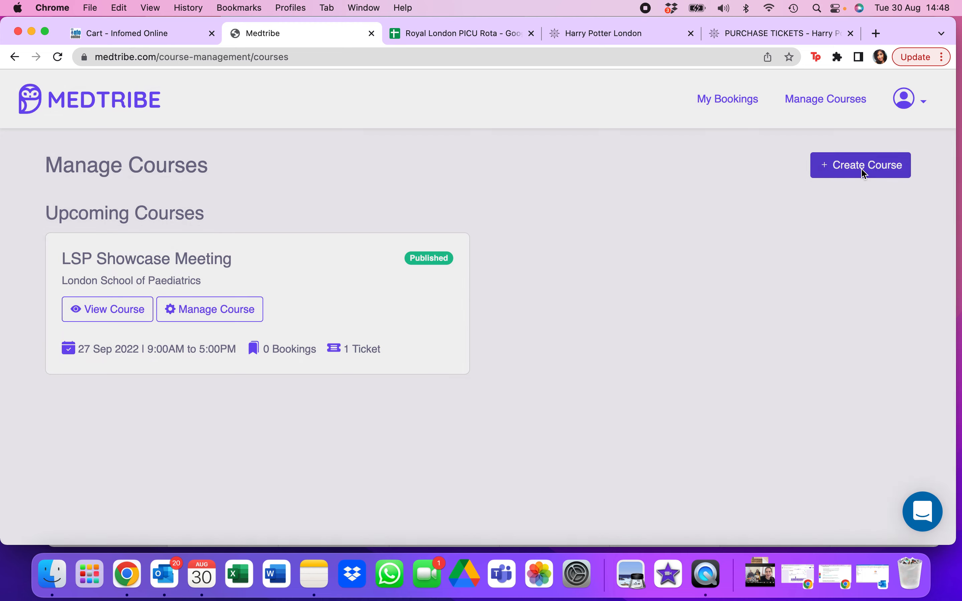
{"action": "left_click", "coordinate": [389, 192]}
{"action": "type", "text": "GRID & "}
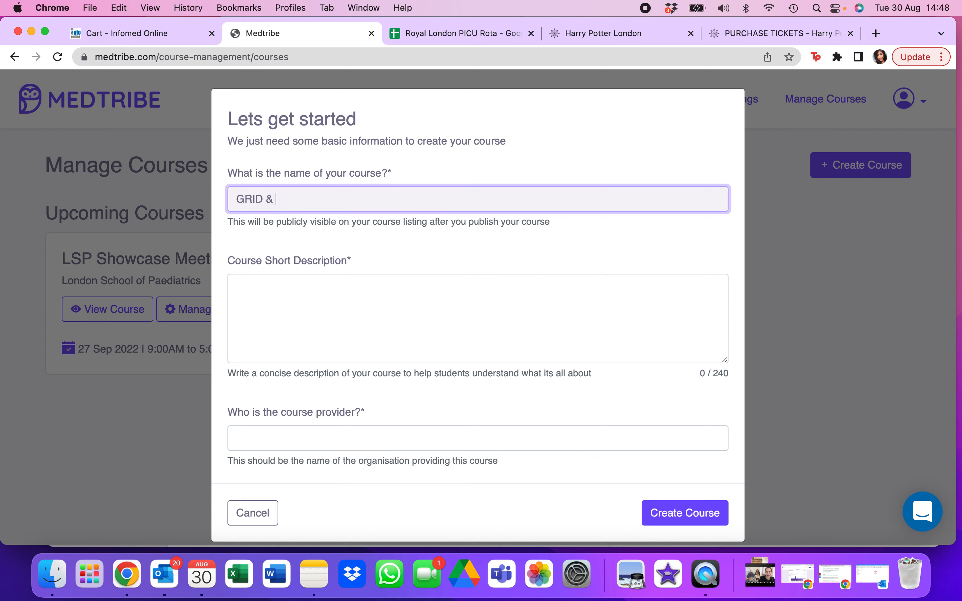
{"action": "type", "text": "Spin Information Evening"}
{"action": "key", "text": "Tab"}
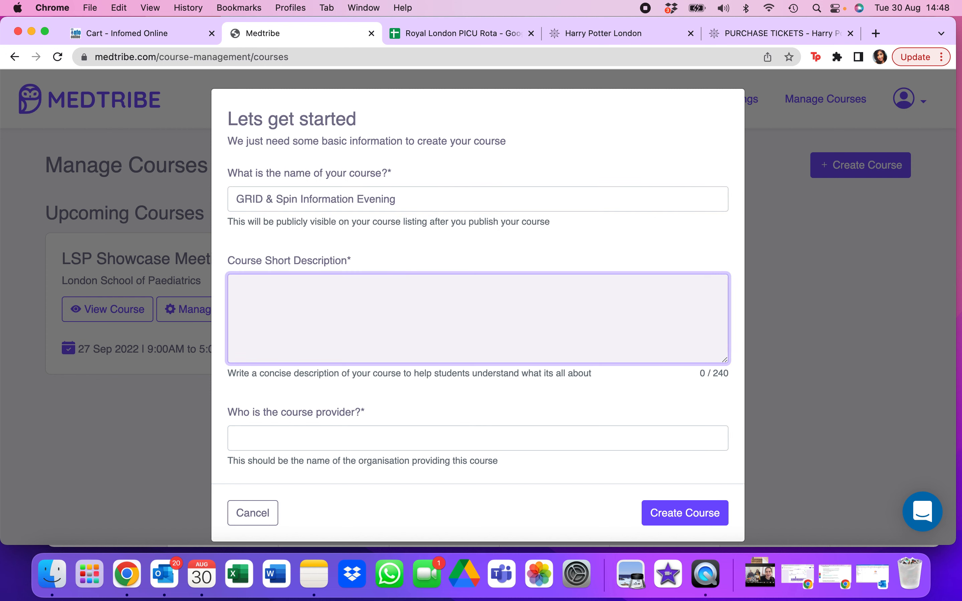
- Begin the short description with "An evening on MS Teams to discuss the process of applying for GRID and how SPIN works"
{"action": "type", "text": "An evening on MS Teams"}
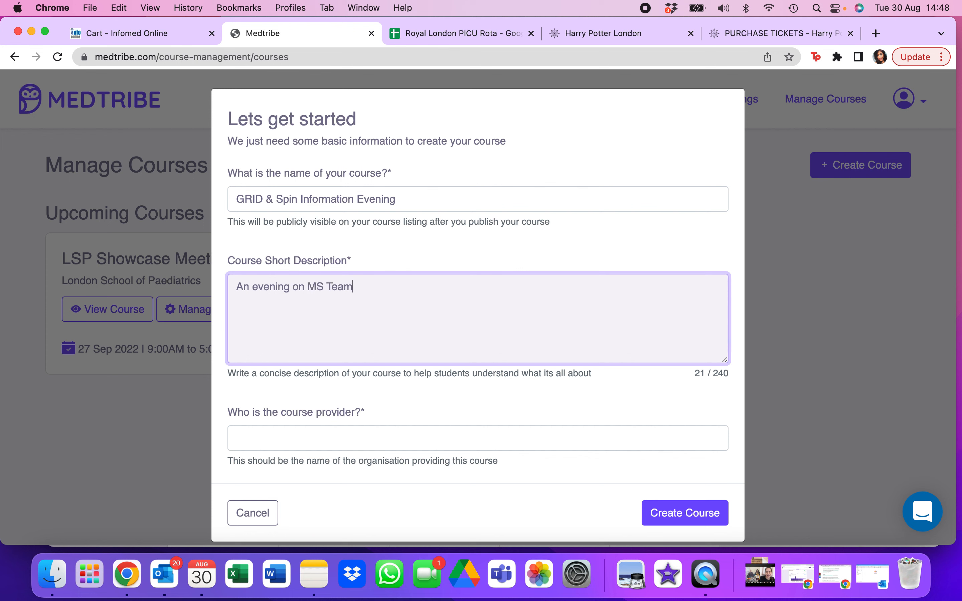
{"action": "key", "text": "BackSpace"}
{"action": "type", "text": "s to discuss the process of applyi"}
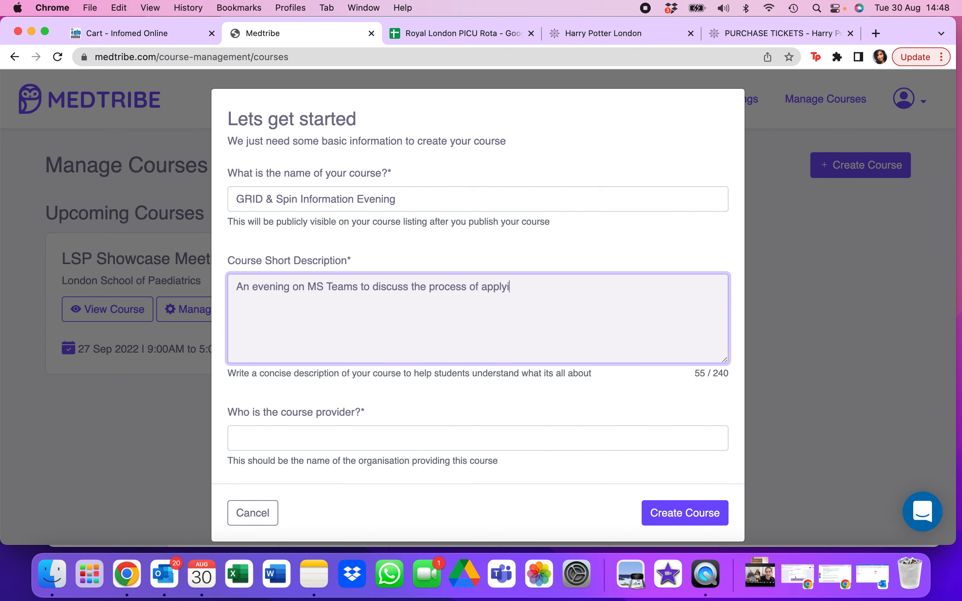
{"action": "type", "text": "ng for GRID and how SP"}
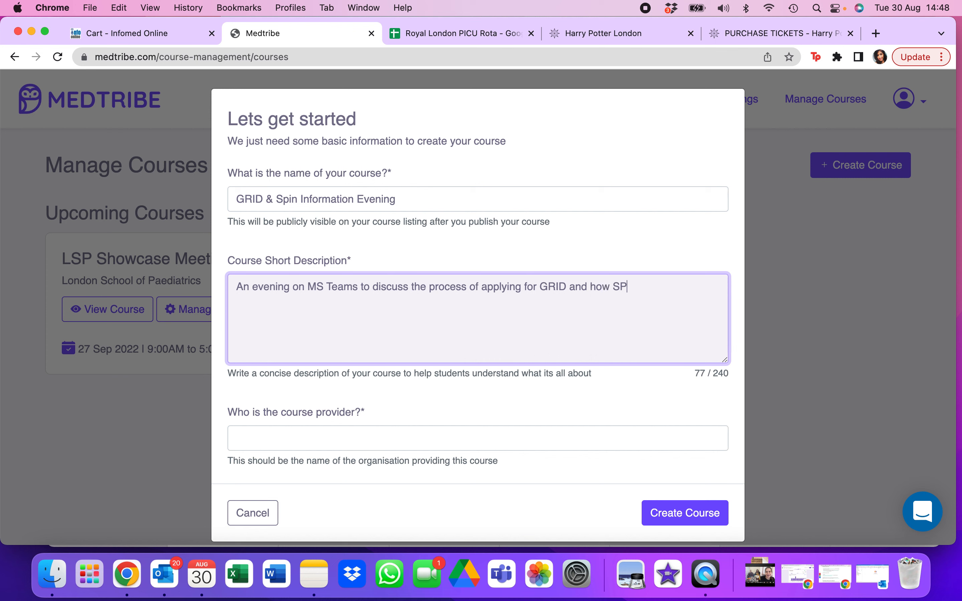
{"action": "type", "text": "IN works, with an opportu"}
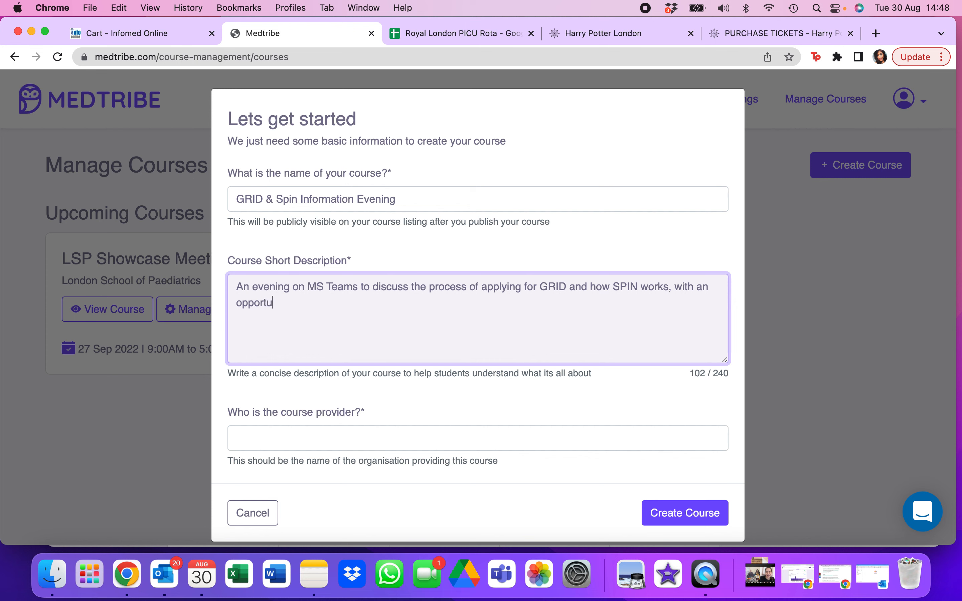
{"action": "type", "text": "nity to speak to those i"}
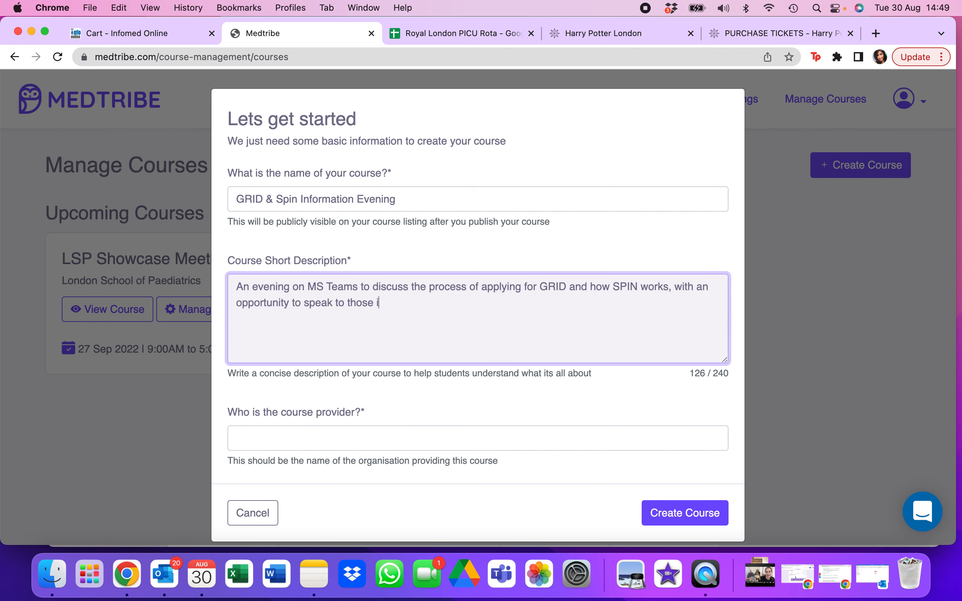
{"action": "type", "text": "n subspec training."}
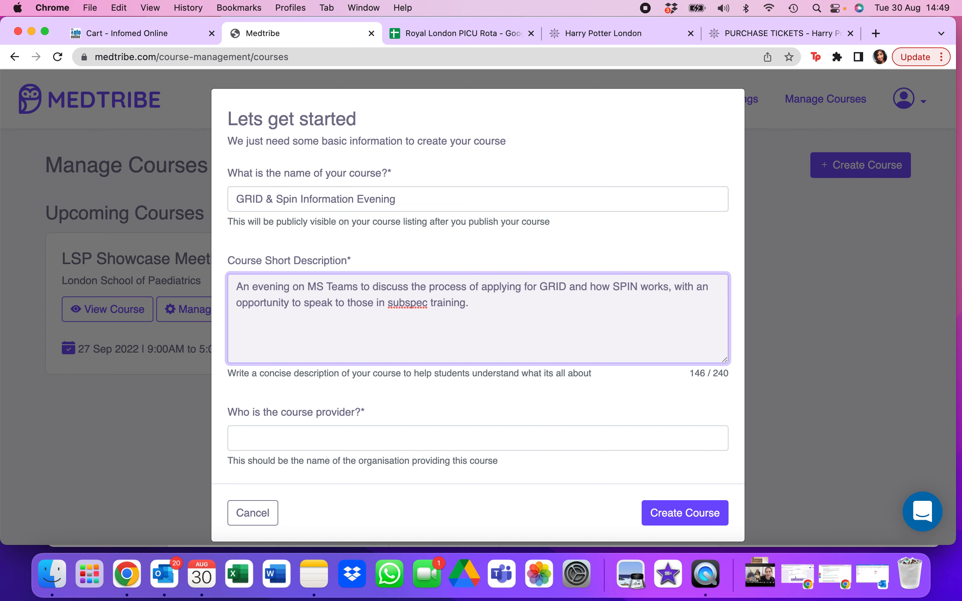
- Enter London School of Paediatrics as the course provider and create the course
{"action": "scroll", "coordinate": [290, 453], "scroll_direction": "down", "scroll_amount": 1}
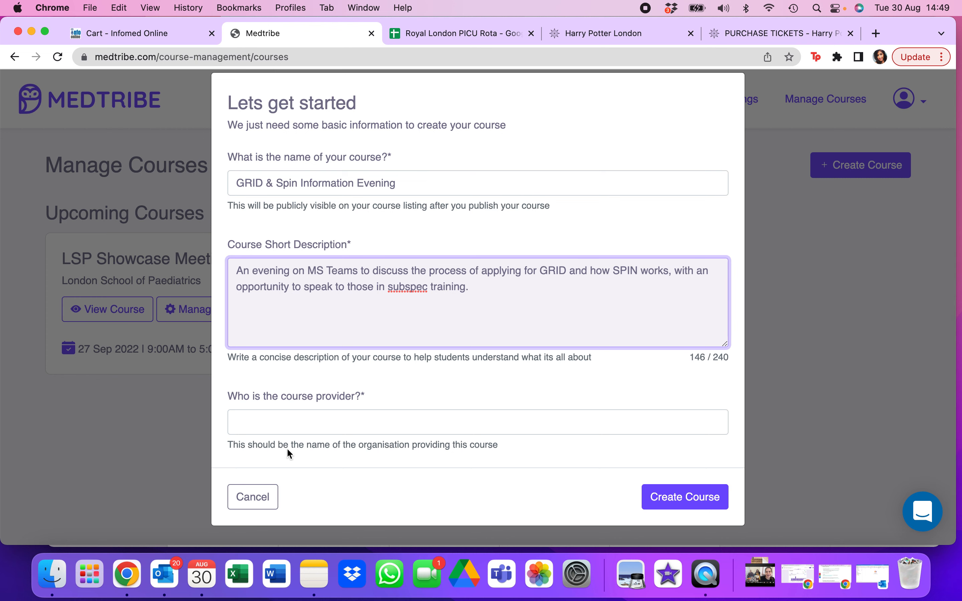
{"action": "left_click", "coordinate": [288, 433]}
{"action": "type", "text": "Londo"}
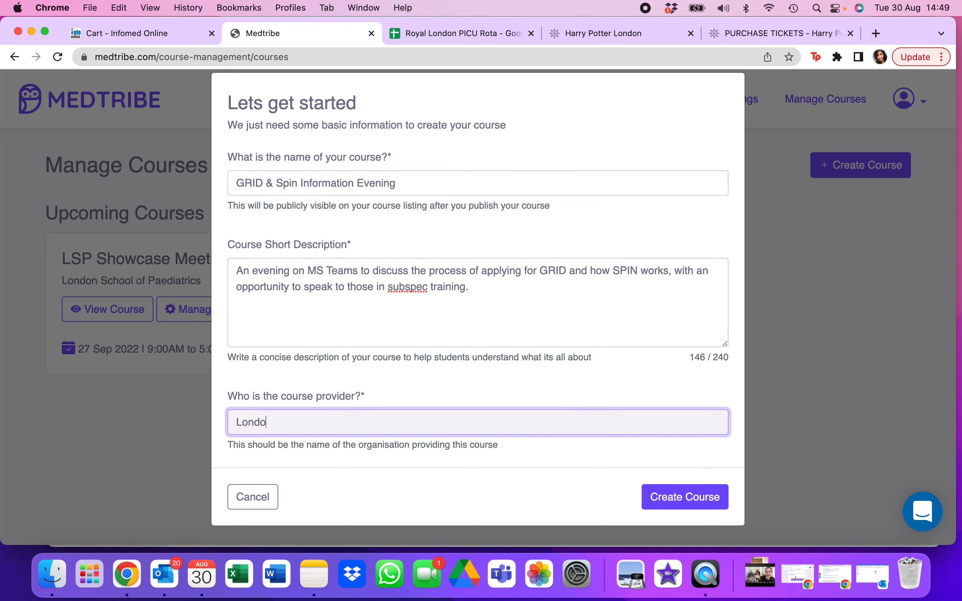
{"action": "type", "text": "n School of Paediatrics"}
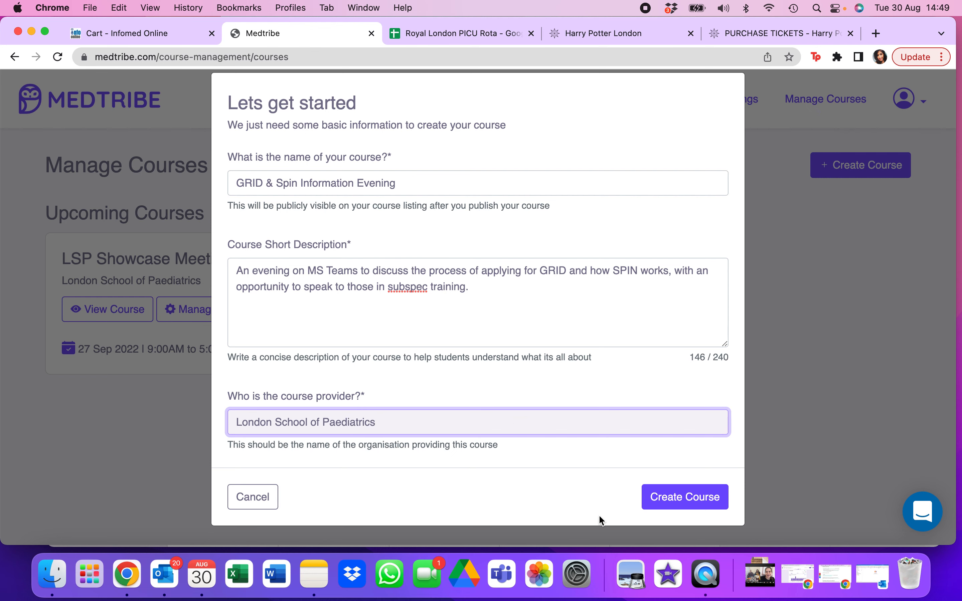
{"action": "left_click", "coordinate": [683, 496]}
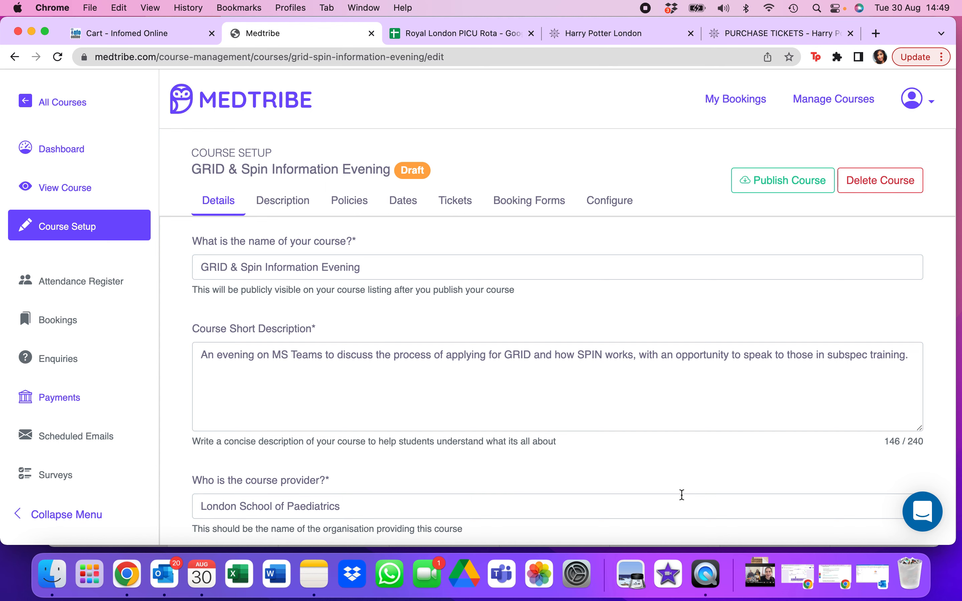
- Review the course details form down to the optional certifying association and CPD points fields
{"action": "scroll", "coordinate": [452, 313], "scroll_direction": "down", "scroll_amount": 1}
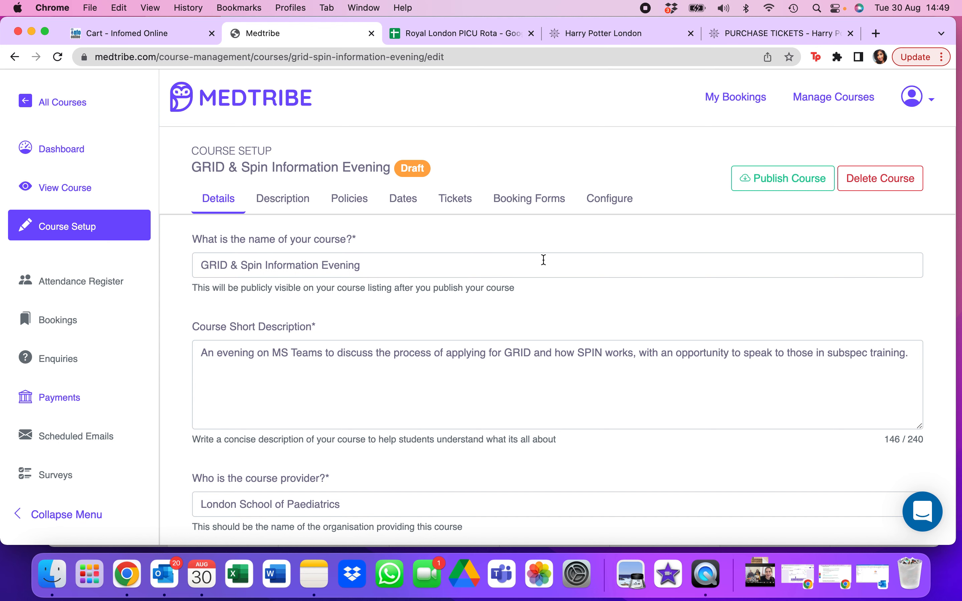
{"action": "scroll", "coordinate": [544, 261], "scroll_direction": "down", "scroll_amount": 3}
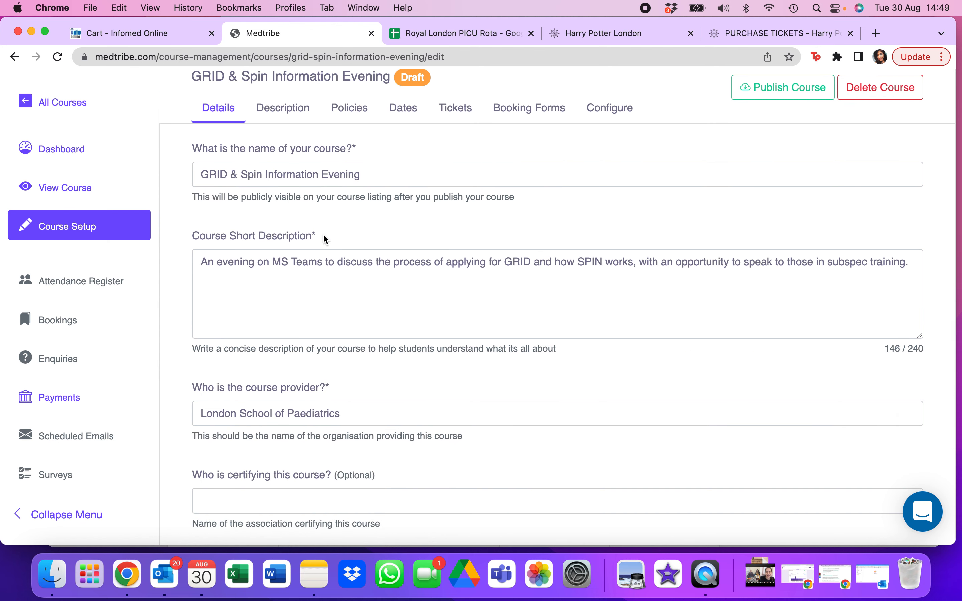
{"action": "scroll", "coordinate": [320, 279], "scroll_direction": "down", "scroll_amount": 2}
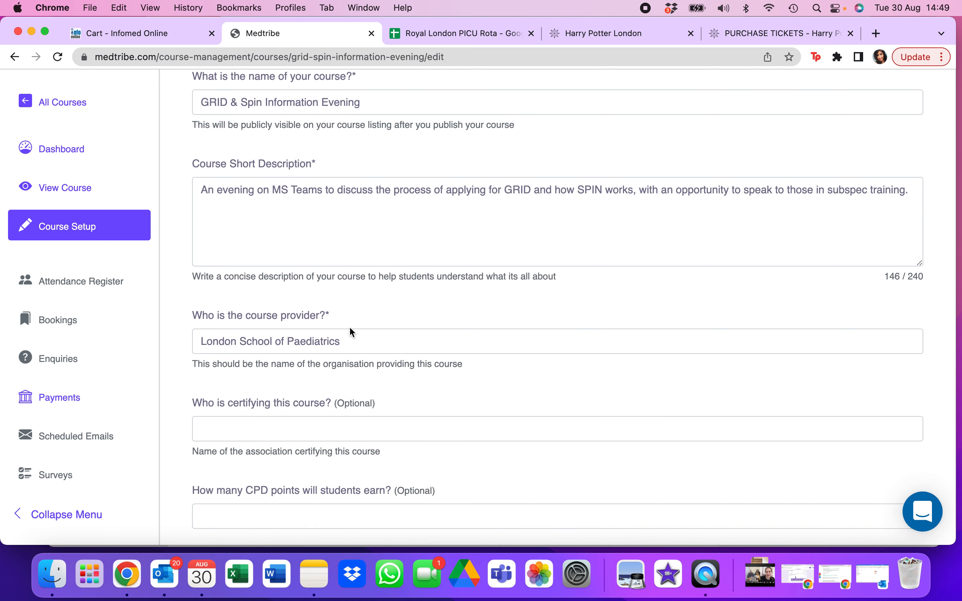
{"action": "scroll", "coordinate": [349, 326], "scroll_direction": "down", "scroll_amount": 2}
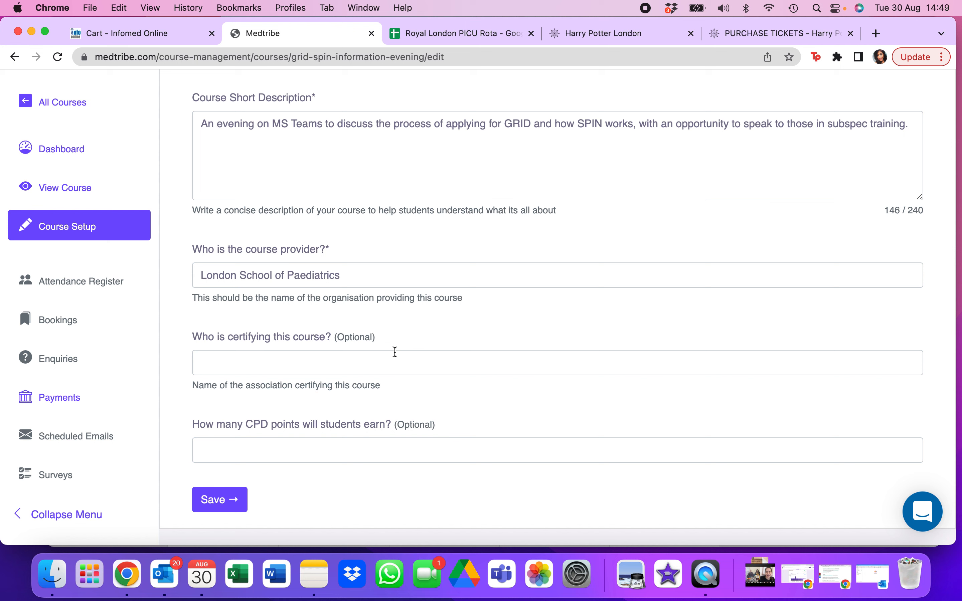
{"action": "scroll", "coordinate": [336, 439], "scroll_direction": "up", "scroll_amount": 6}
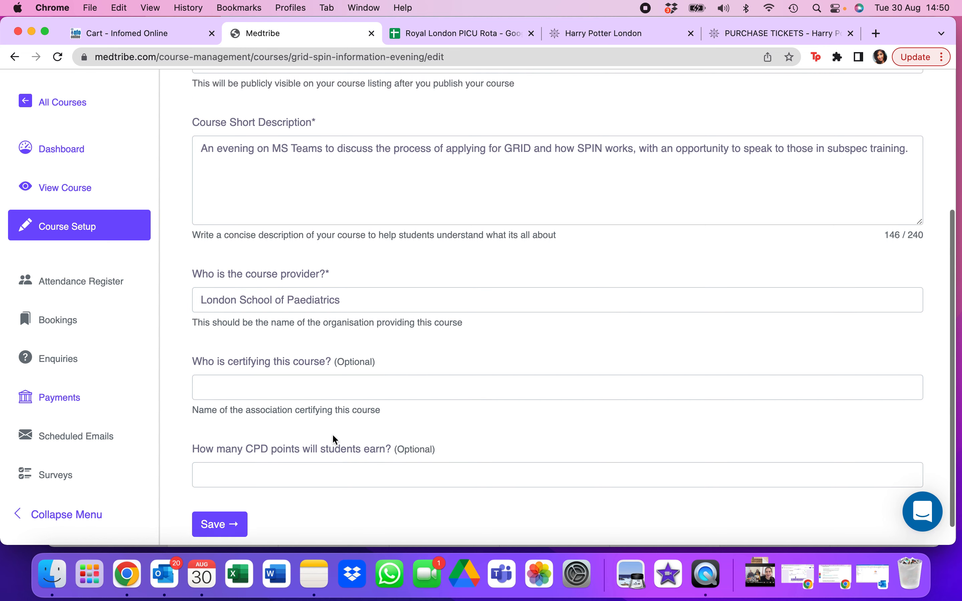
- In the course's detailed description, enter the headings Date, Time, Agenda and Learning Objectives on separate lines
{"action": "left_click", "coordinate": [302, 210]}
{"action": "scroll", "coordinate": [443, 406], "scroll_direction": "down", "scroll_amount": 1}
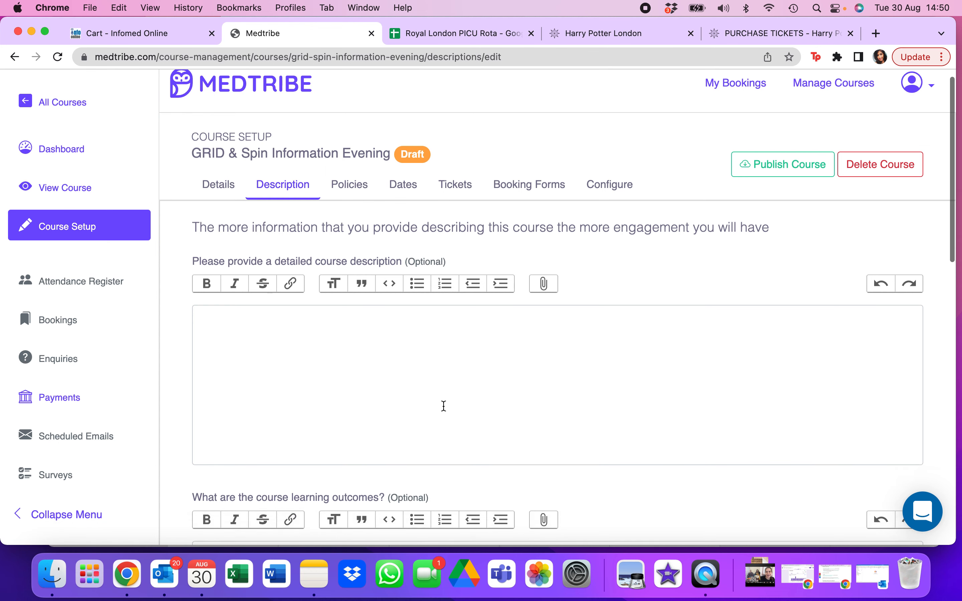
{"action": "scroll", "coordinate": [444, 406], "scroll_direction": "down", "scroll_amount": 3}
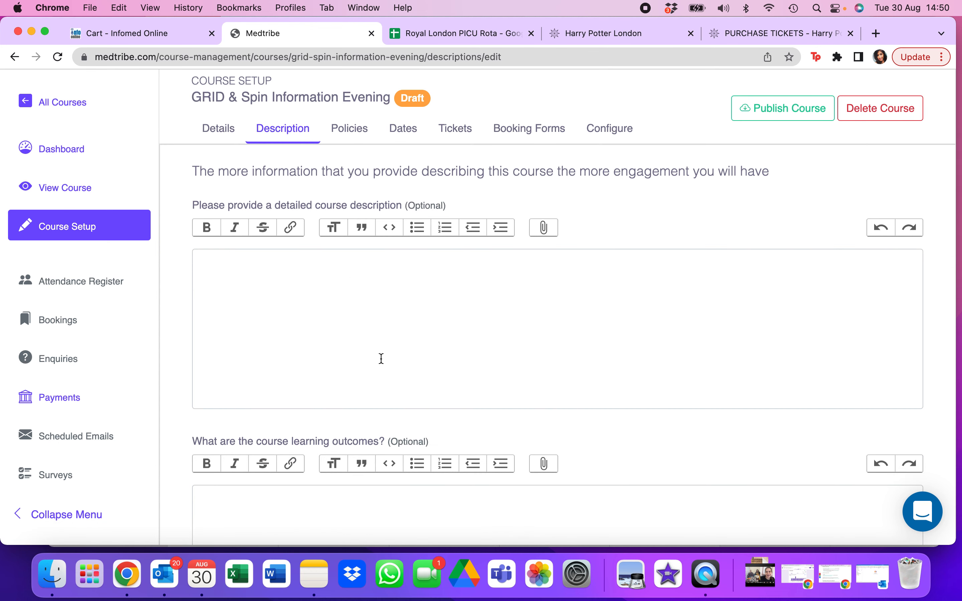
{"action": "left_click", "coordinate": [283, 260]}
{"action": "type", "text": "D"}
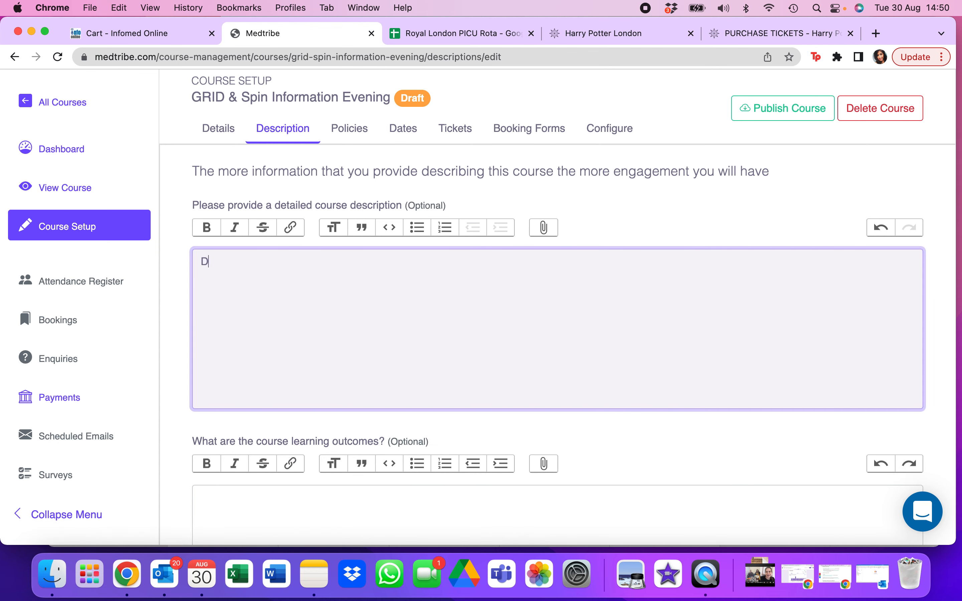
{"action": "type", "text": "ate"}
{"action": "key", "text": "Return"}
{"action": "type", "text": "Time"}
{"action": "key", "text": "Return"}
{"action": "type", "text": "Agenda"}
{"action": "key", "text": "Return"}
{"action": "type", "text": "Learning"}
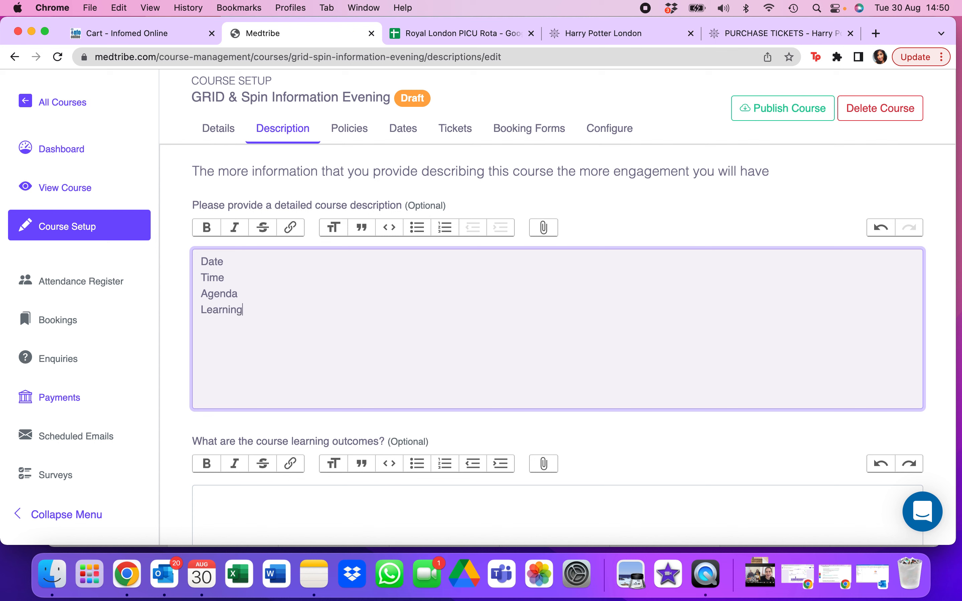
{"action": "type", "text": " Objectives Other infomart"}
- Add "Other information" below the Learning Objectives heading, separated by a blank line
{"action": "key", "text": "BackSpace"}
{"action": "key", "text": "BackSpace"}
{"action": "key", "text": "BackSpace"}
{"action": "key", "text": "BackSpace"}
{"action": "type", "text": "rmation"}
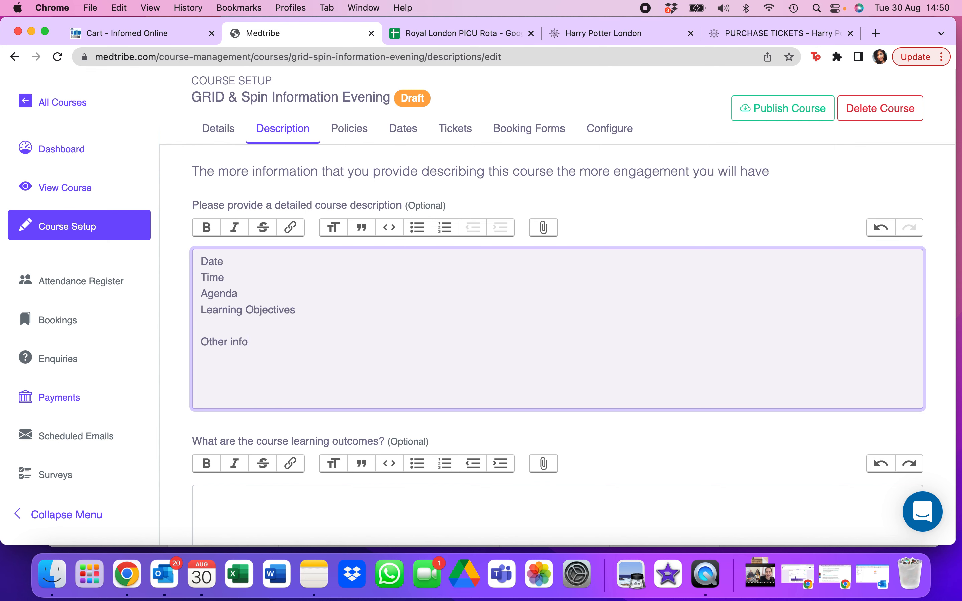
- Examine the optional fields for learning outcomes, prerequisites and other student information in the course description form
{"action": "scroll", "coordinate": [556, 279], "scroll_direction": "down", "scroll_amount": 2}
{"action": "scroll", "coordinate": [282, 260], "scroll_direction": "down", "scroll_amount": 2}
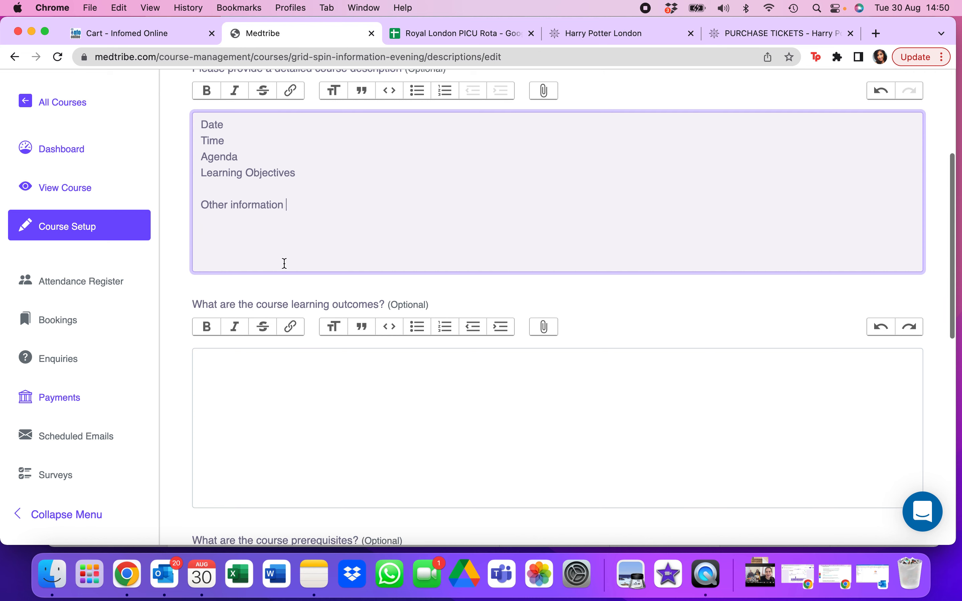
{"action": "left_click", "coordinate": [250, 391]}
{"action": "scroll", "coordinate": [251, 391], "scroll_direction": "up", "scroll_amount": 1}
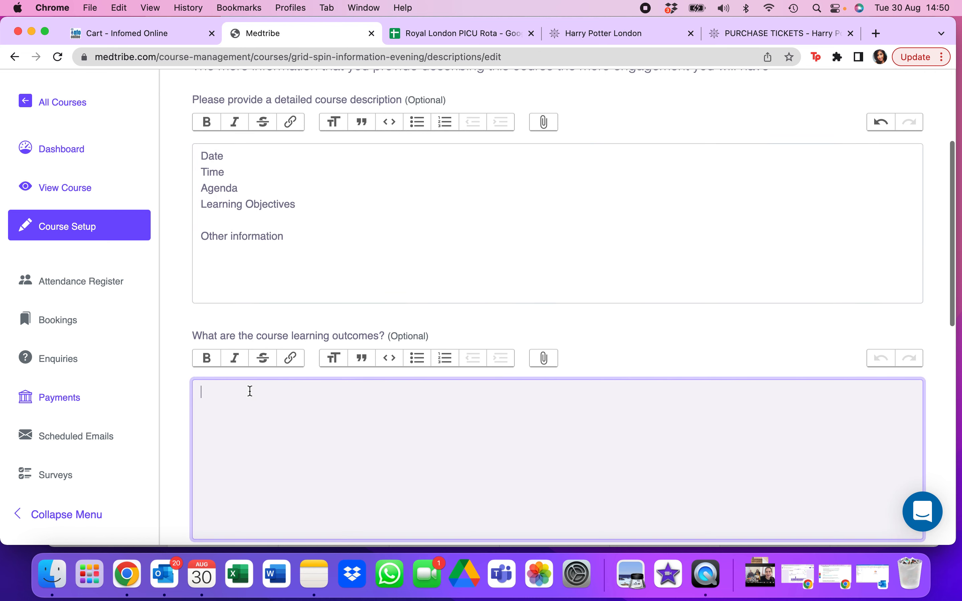
{"action": "scroll", "coordinate": [327, 290], "scroll_direction": "down", "scroll_amount": 8}
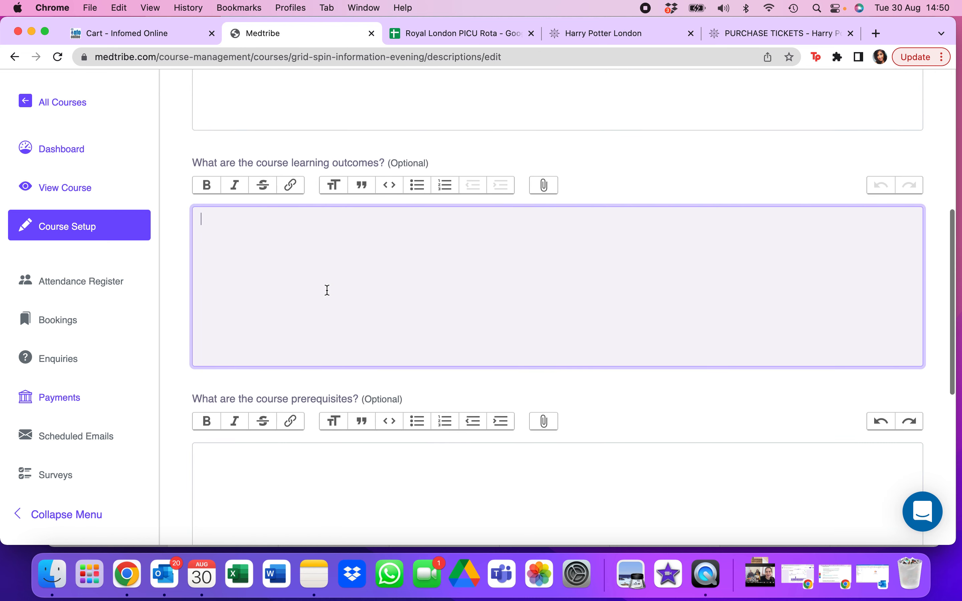
{"action": "scroll", "coordinate": [327, 290], "scroll_direction": "down", "scroll_amount": 3}
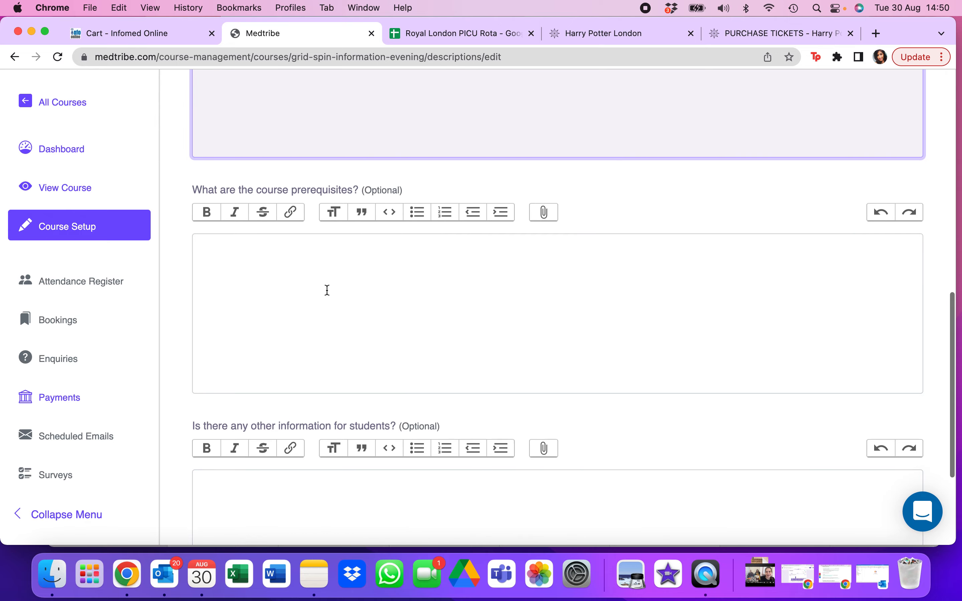
{"action": "scroll", "coordinate": [328, 290], "scroll_direction": "down", "scroll_amount": 3}
{"action": "scroll", "coordinate": [322, 412], "scroll_direction": "down", "scroll_amount": 2}
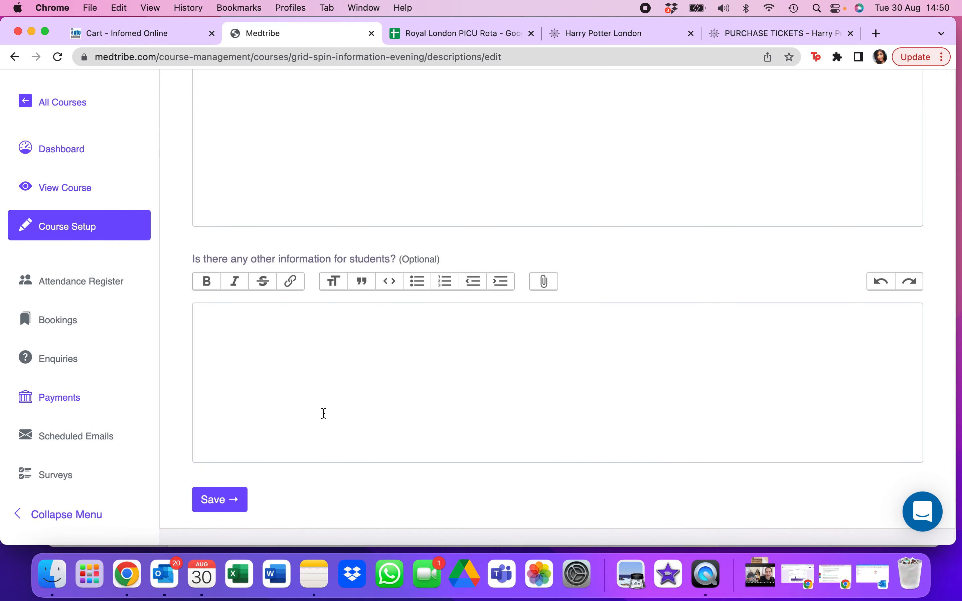
{"action": "scroll", "coordinate": [278, 457], "scroll_direction": "up", "scroll_amount": 3}
{"action": "scroll", "coordinate": [277, 457], "scroll_direction": "up", "scroll_amount": 15}
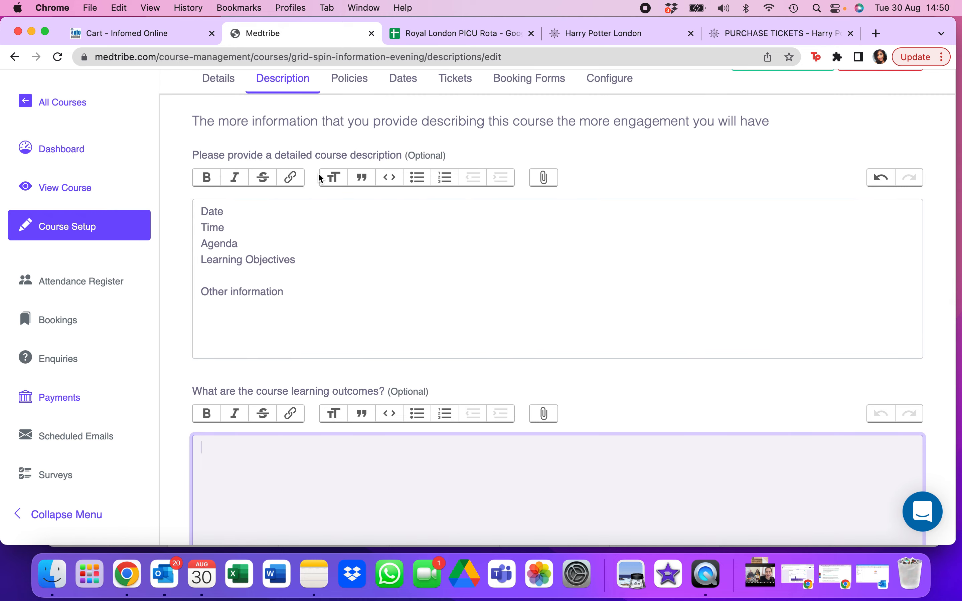
- Look at the file chooser for attachments to the detailed description without adding a file, and save the course descriptions
{"action": "left_click", "coordinate": [544, 181]}
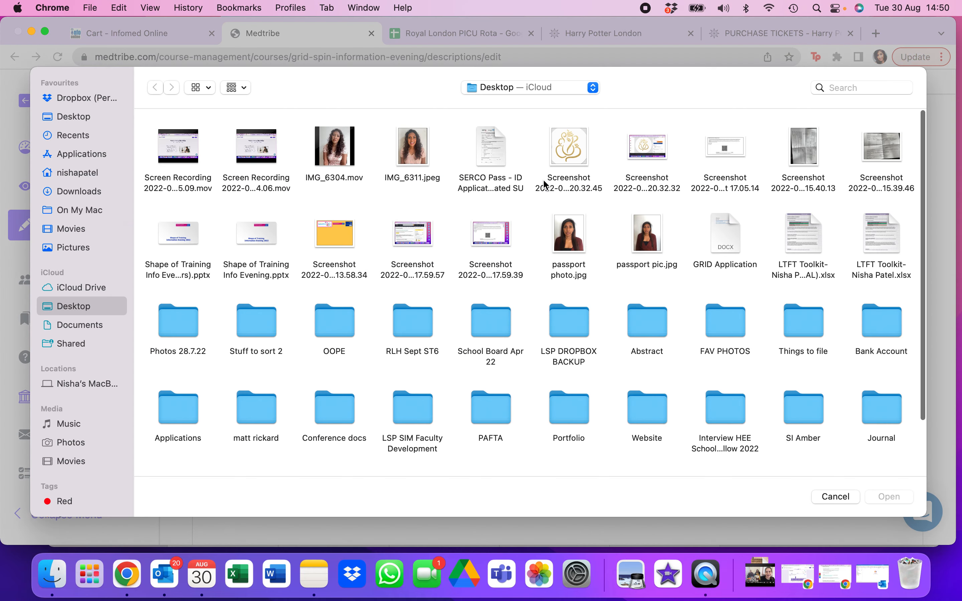
{"action": "left_click", "coordinate": [837, 497]}
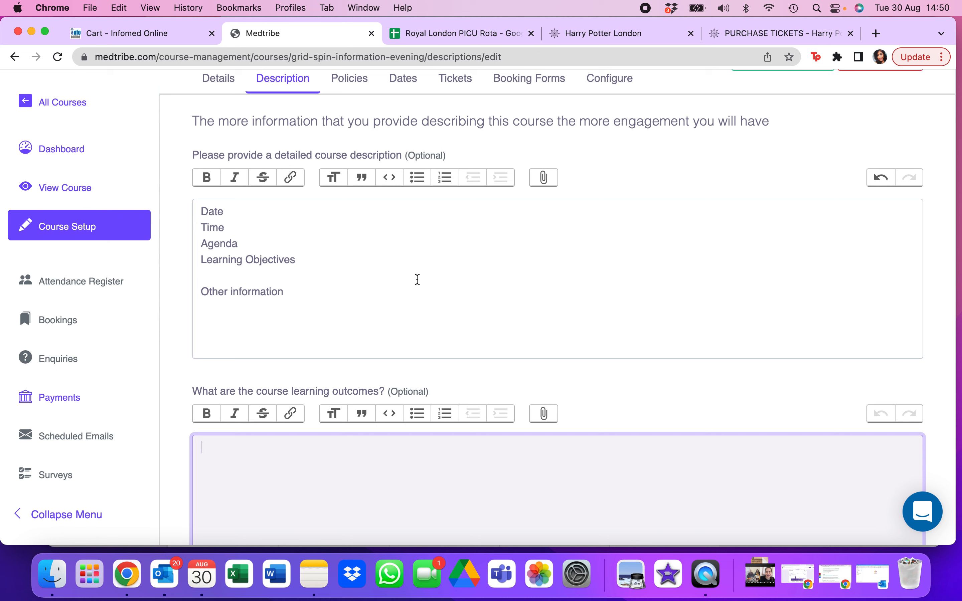
{"action": "scroll", "coordinate": [416, 278], "scroll_direction": "up", "scroll_amount": 2}
{"action": "scroll", "coordinate": [416, 278], "scroll_direction": "down", "scroll_amount": 10}
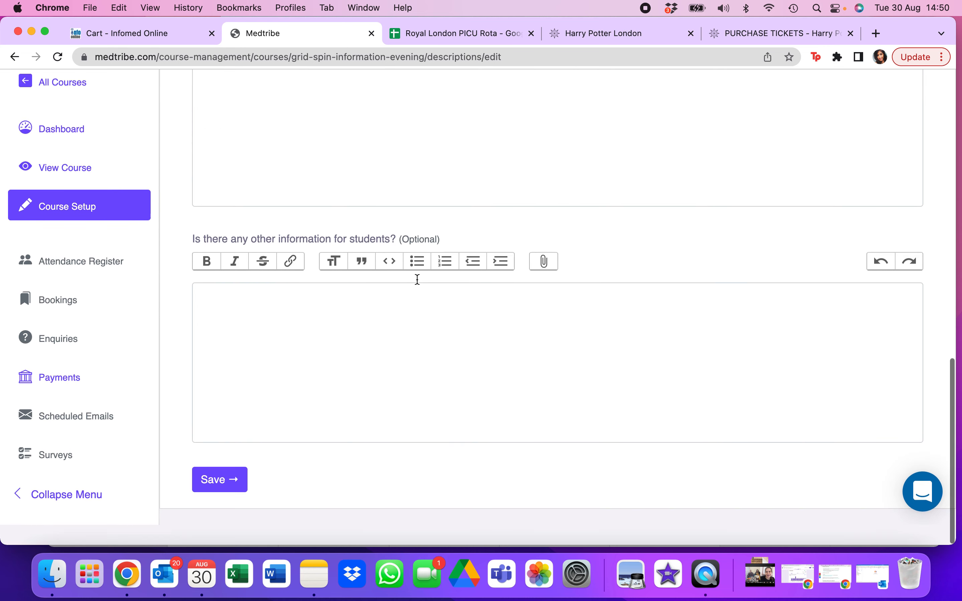
{"action": "left_click", "coordinate": [218, 501]}
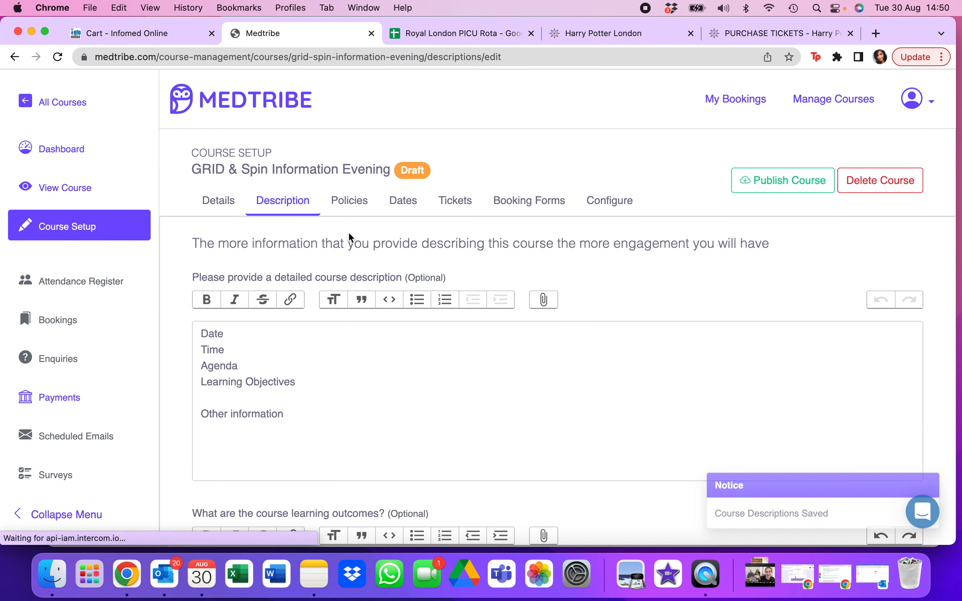
- Open the course policies and look over the refund, cancellation and course change policy fields
{"action": "left_click", "coordinate": [353, 201]}
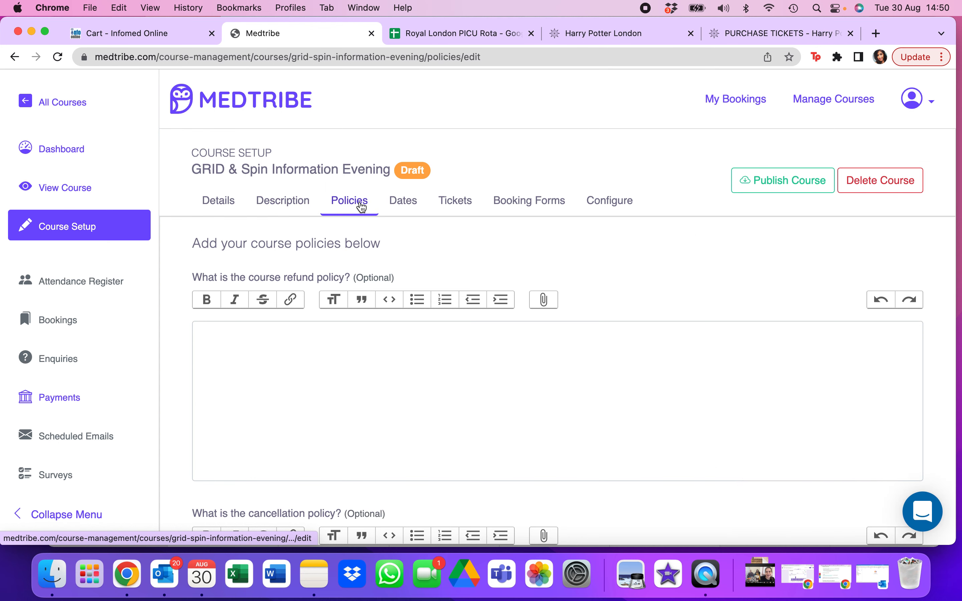
{"action": "scroll", "coordinate": [442, 396], "scroll_direction": "down", "scroll_amount": 2}
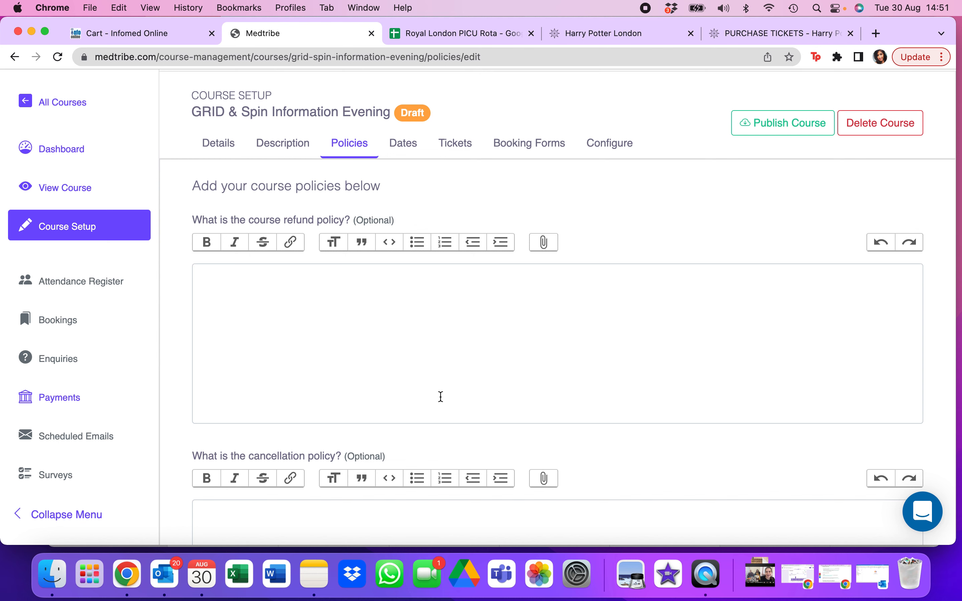
{"action": "scroll", "coordinate": [441, 397], "scroll_direction": "down", "scroll_amount": 10}
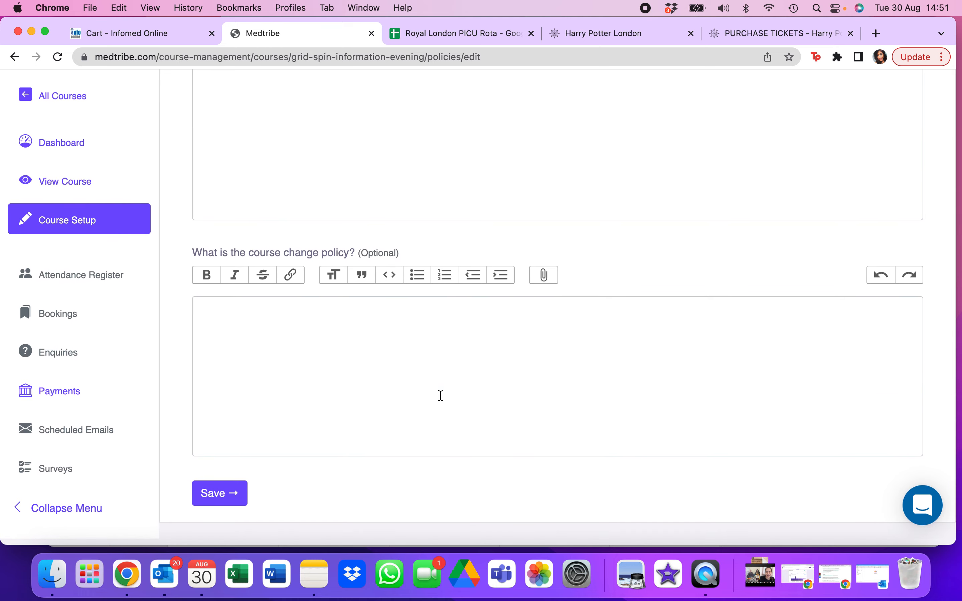
{"action": "scroll", "coordinate": [441, 396], "scroll_direction": "up", "scroll_amount": 10}
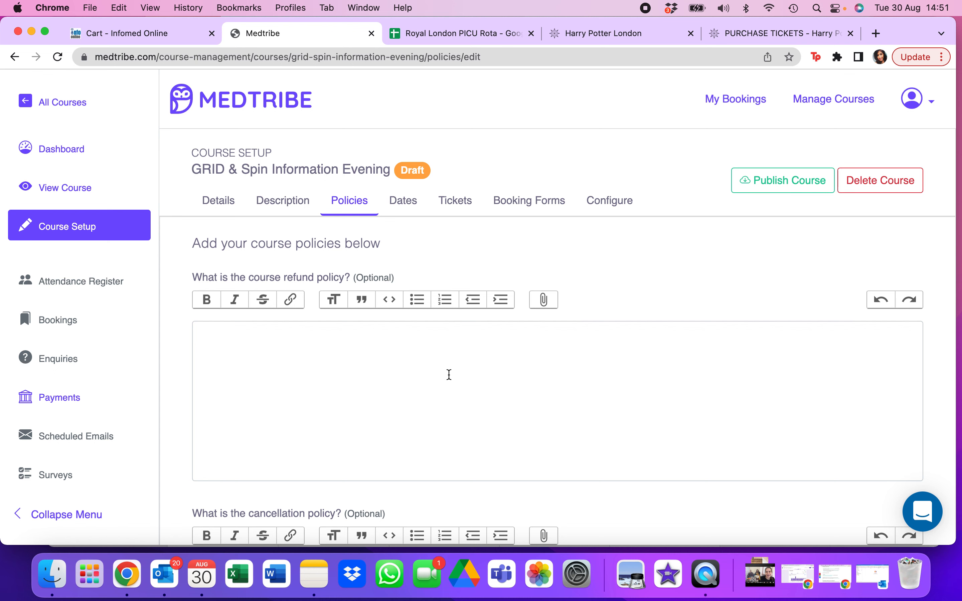
- Start a new course date and set the course start to 28/09/2022 at 18:00
{"action": "left_click", "coordinate": [401, 201]}
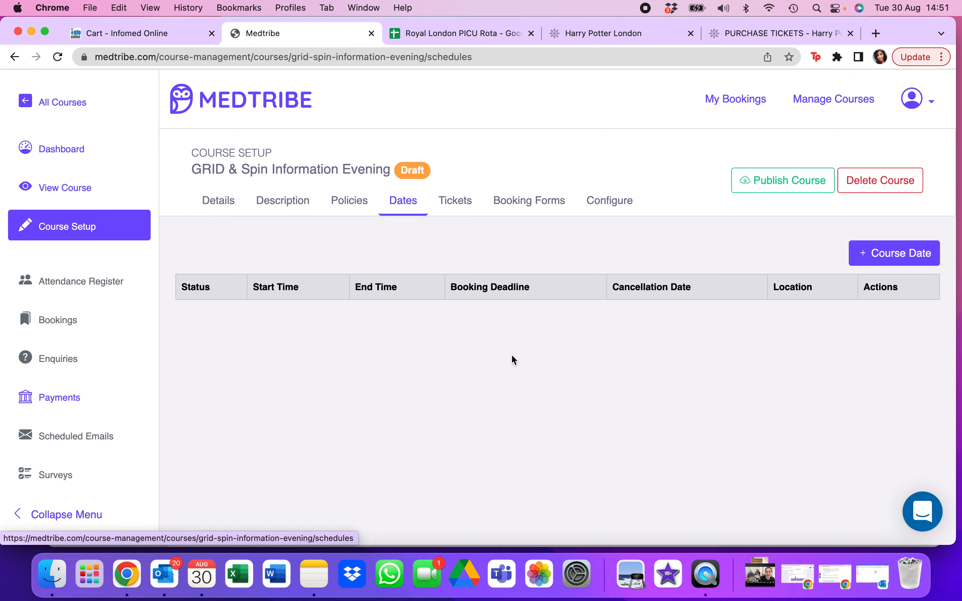
{"action": "left_click", "coordinate": [879, 265]}
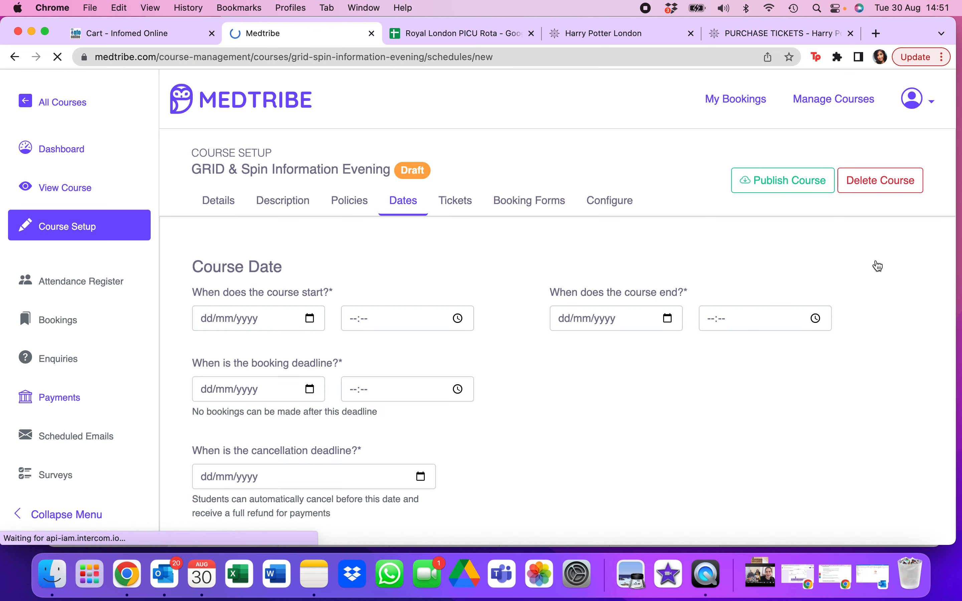
{"action": "scroll", "coordinate": [491, 322], "scroll_direction": "down", "scroll_amount": 2}
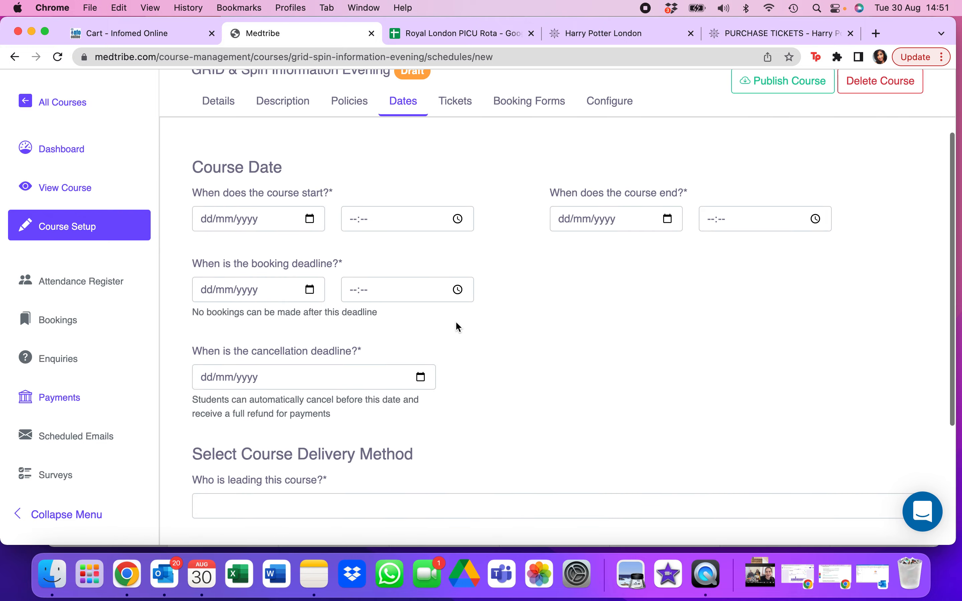
{"action": "left_click", "coordinate": [311, 219]}
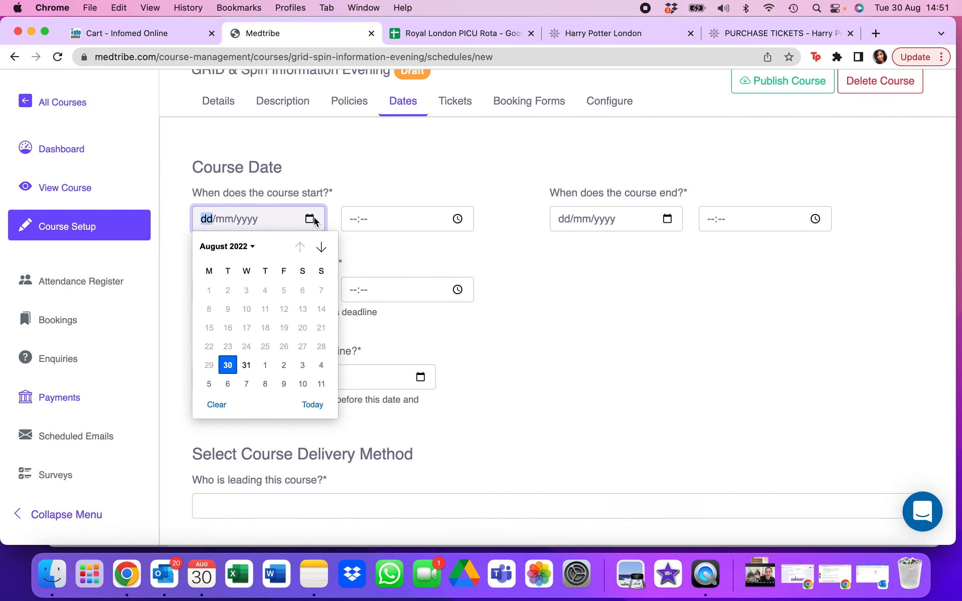
{"action": "left_click", "coordinate": [322, 248]}
{"action": "left_click", "coordinate": [247, 365]}
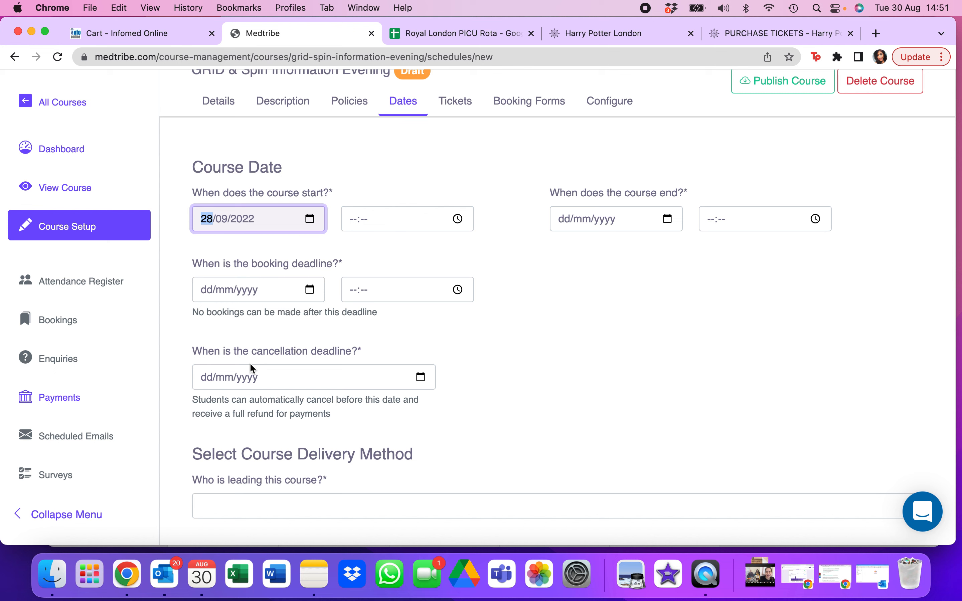
{"action": "left_click", "coordinate": [372, 219]}
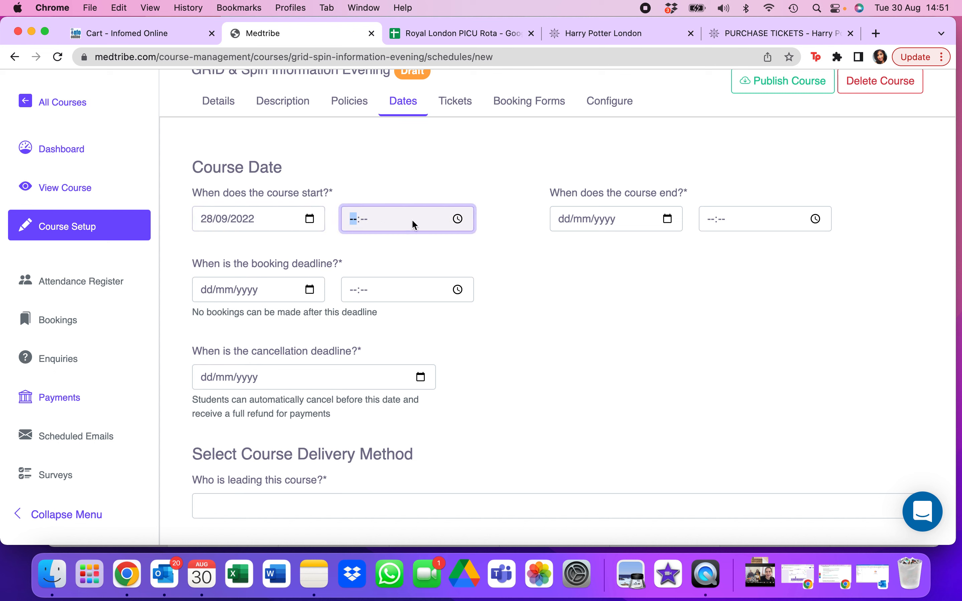
{"action": "type", "text": "1800"}
- Set the course end to 28/09/2022 at 21:00
{"action": "left_click", "coordinate": [673, 224]}
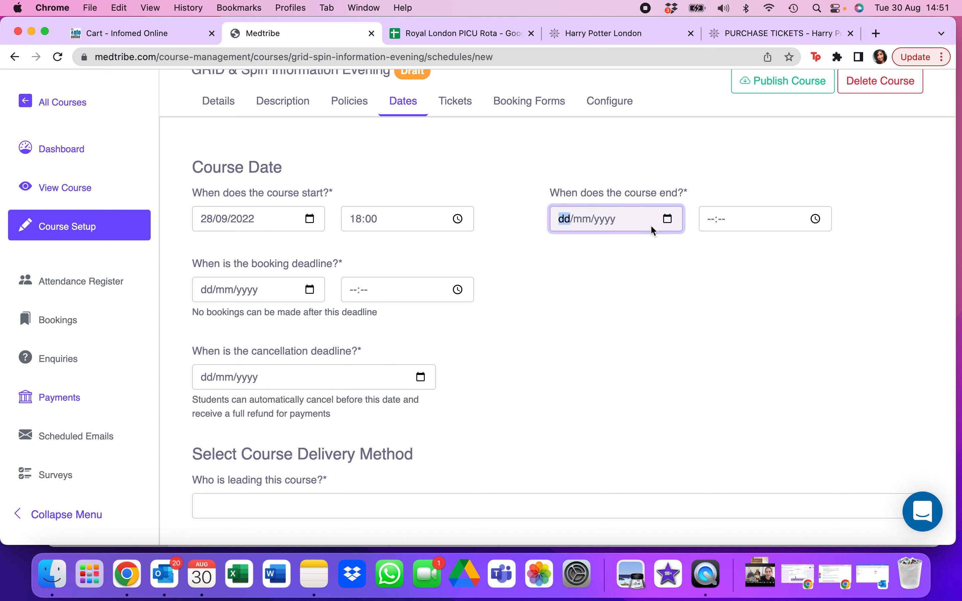
{"action": "left_click", "coordinate": [668, 220]}
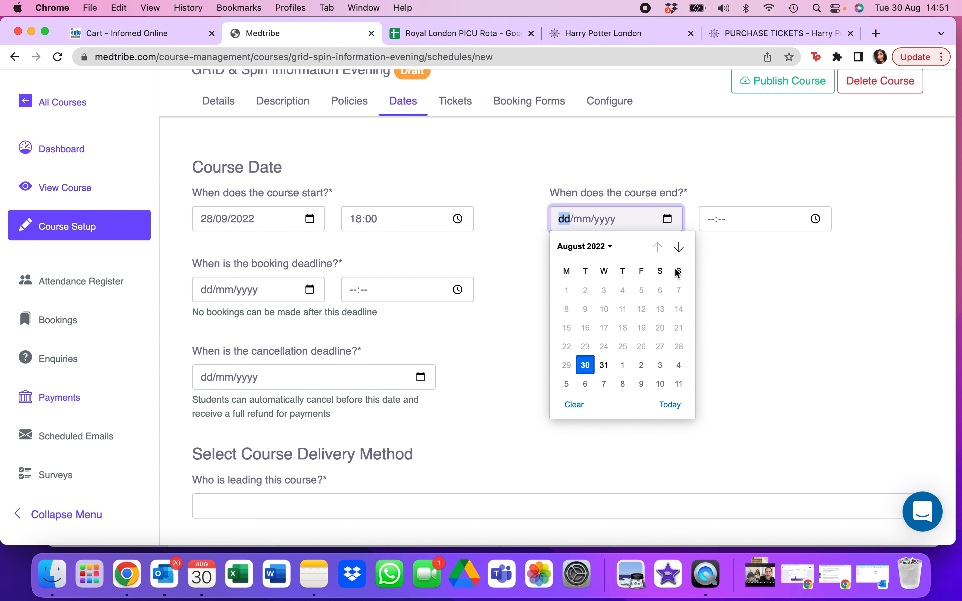
{"action": "left_click", "coordinate": [680, 247]}
{"action": "left_click", "coordinate": [604, 365]}
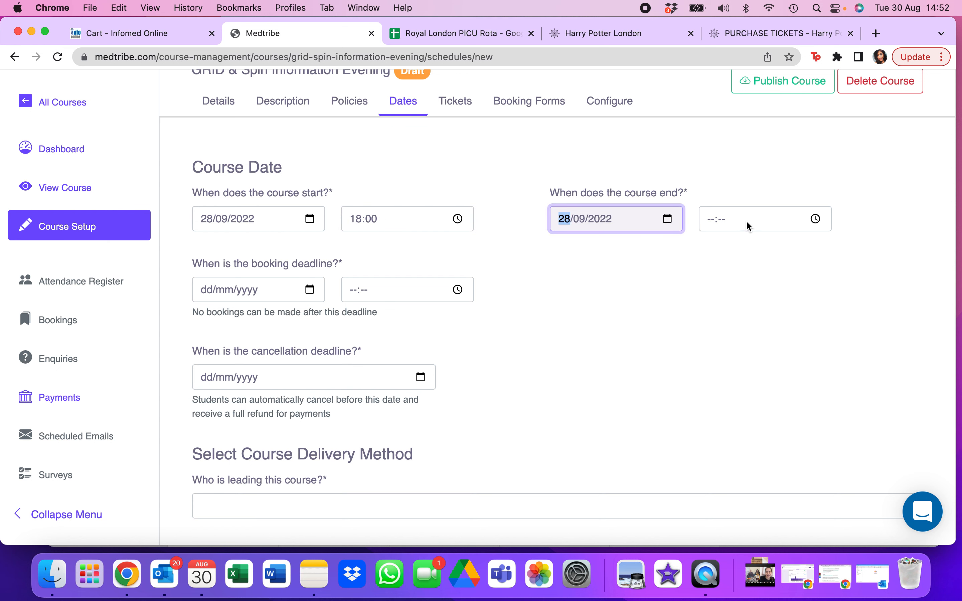
{"action": "left_click", "coordinate": [711, 222]}
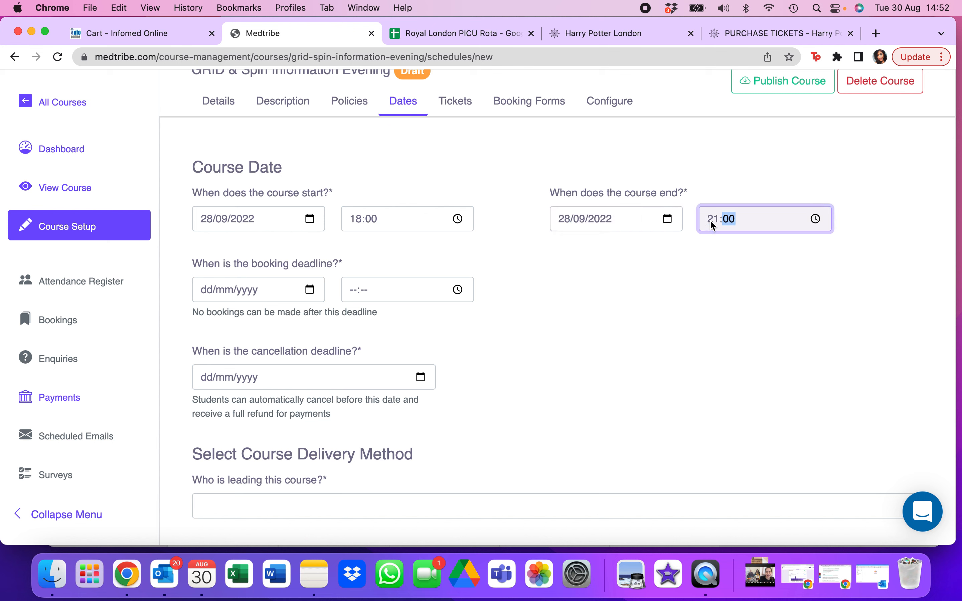
- Set the booking deadline to 28/09/2022 at 08:00
{"action": "left_click", "coordinate": [311, 291]}
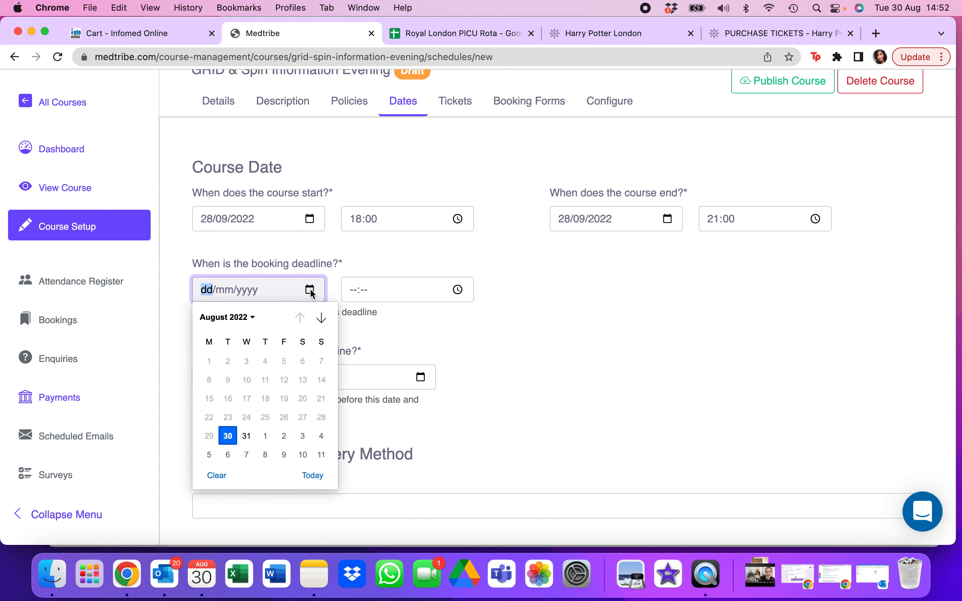
{"action": "left_click", "coordinate": [322, 319]}
{"action": "left_click", "coordinate": [323, 318]}
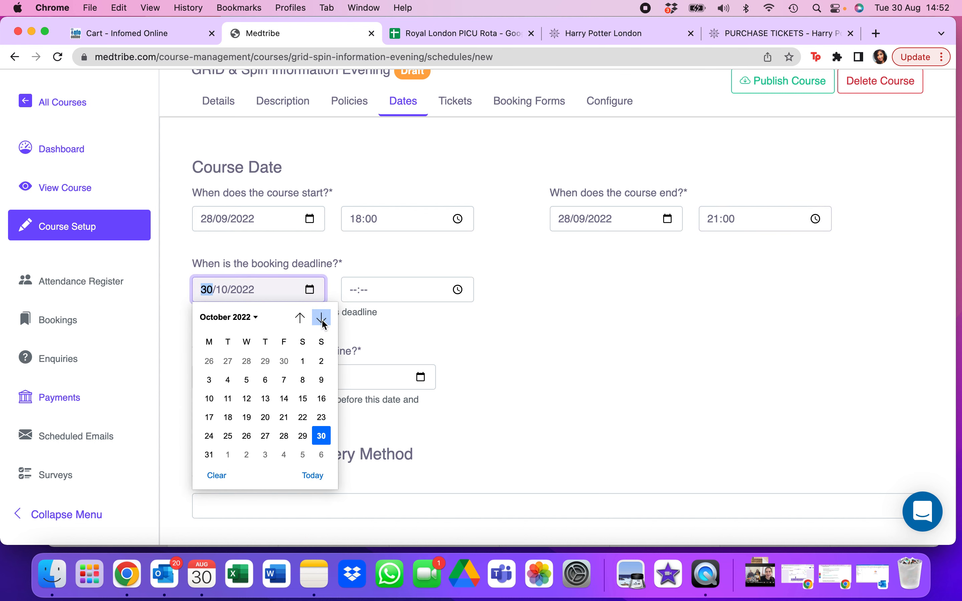
{"action": "left_click", "coordinate": [300, 318]}
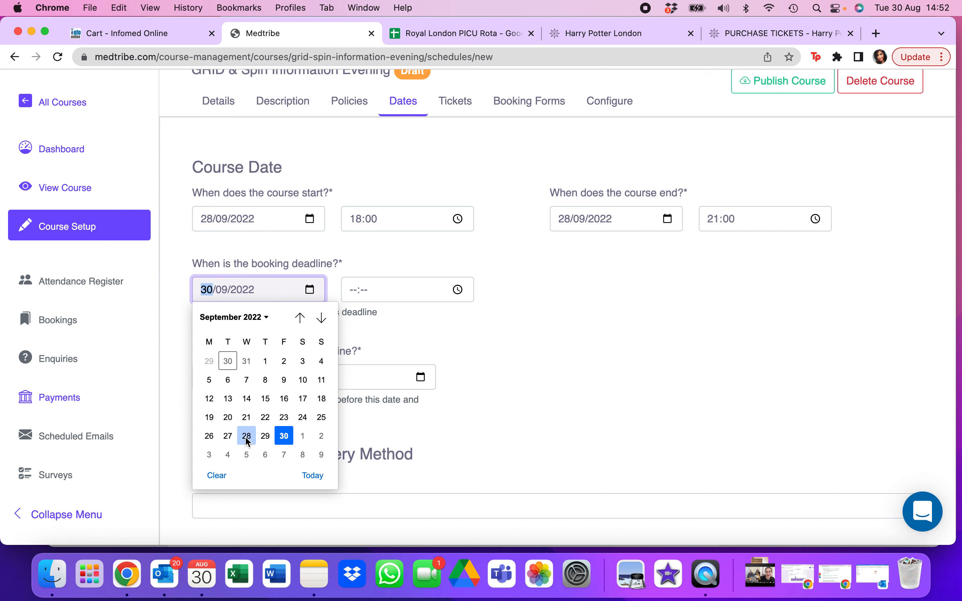
{"action": "left_click", "coordinate": [246, 436]}
{"action": "left_click", "coordinate": [353, 292]}
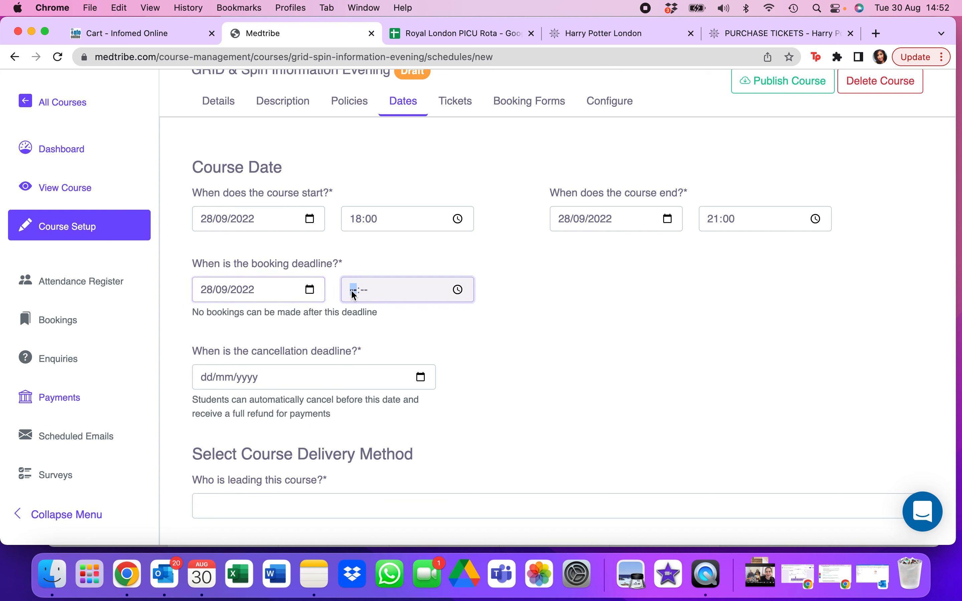
{"action": "type", "text": "08:00"}
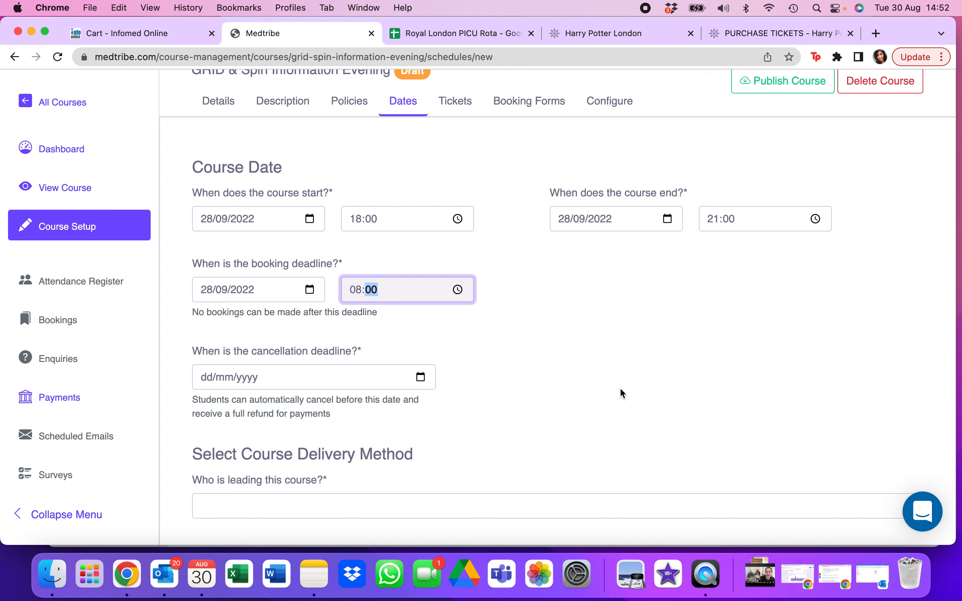
{"action": "left_click", "coordinate": [623, 394]}
- Set the cancellation deadline to 21/09/2022
{"action": "left_click", "coordinate": [280, 379]}
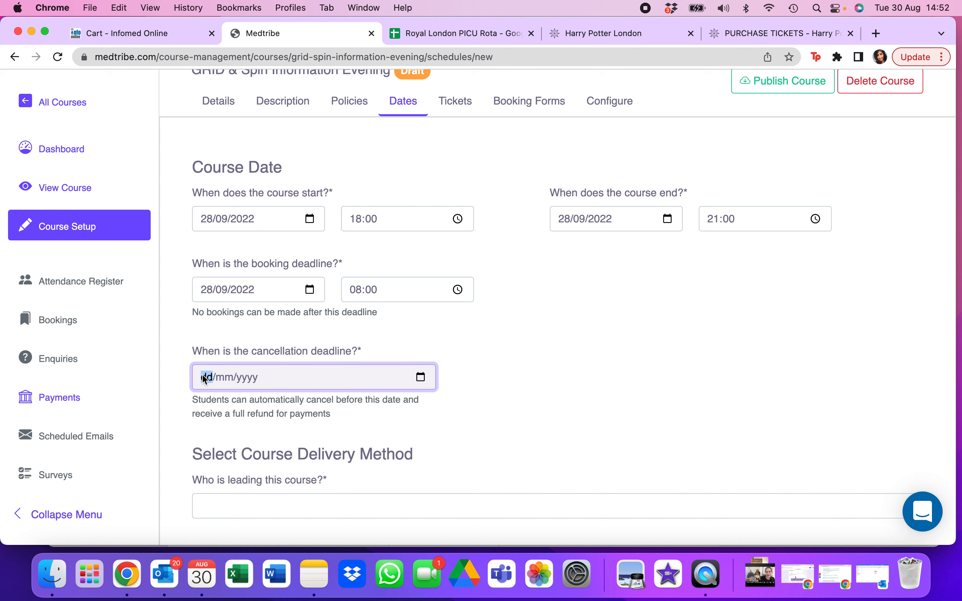
{"action": "left_click", "coordinate": [422, 377]}
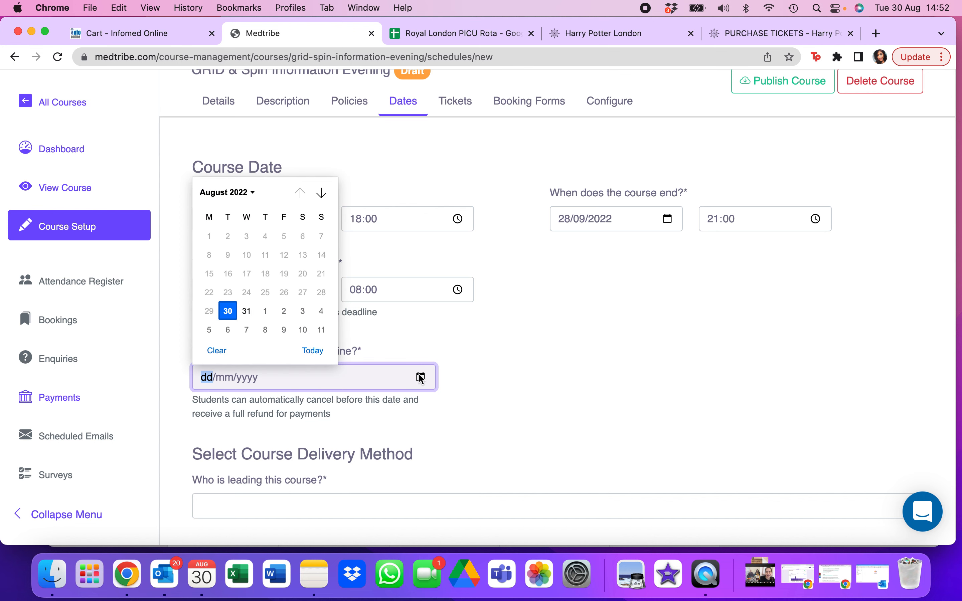
{"action": "left_click", "coordinate": [322, 194]}
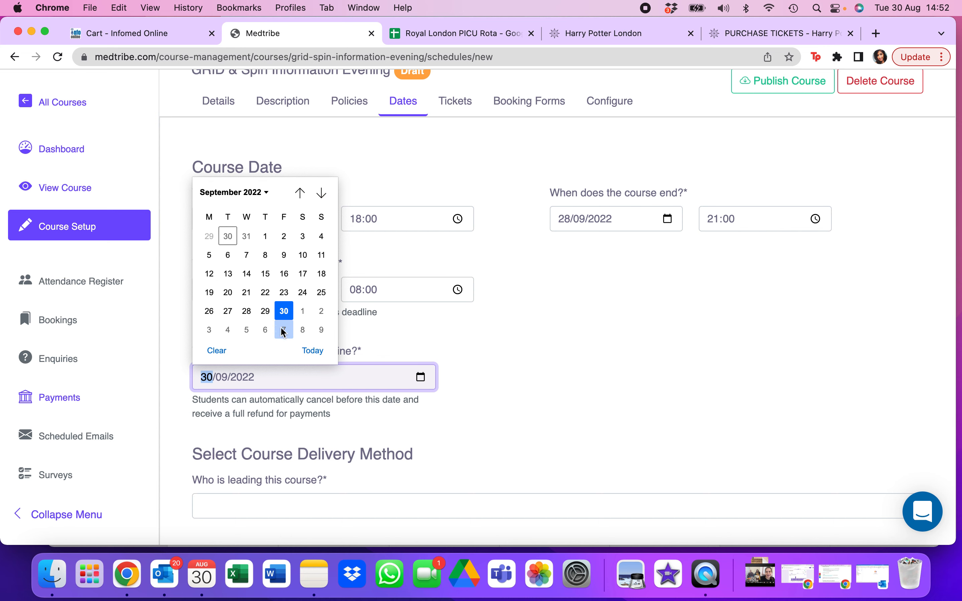
{"action": "left_click", "coordinate": [246, 293]}
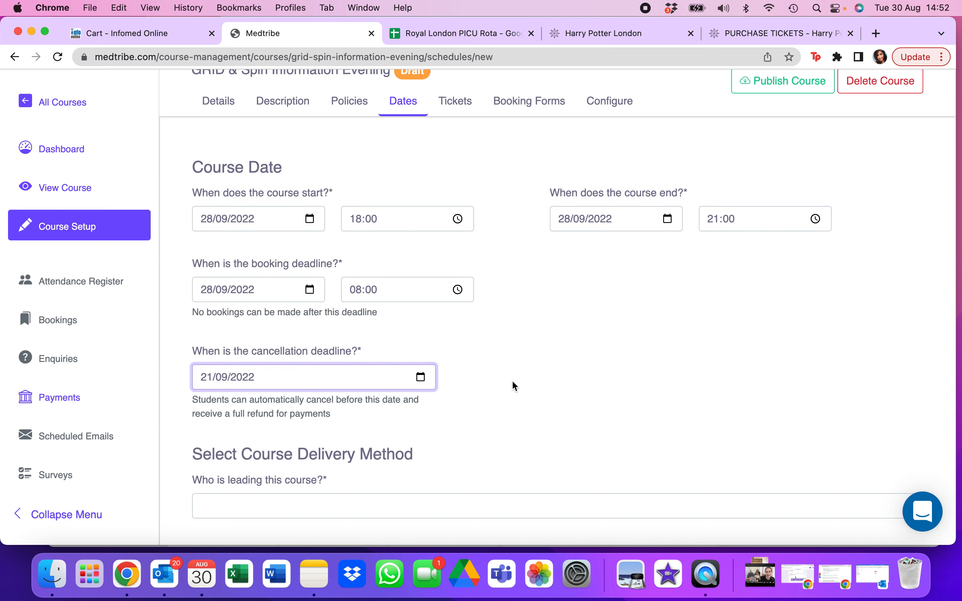
- Enter "Surviving & Thriving Subgroup" as the leader of the course
{"action": "scroll", "coordinate": [512, 380], "scroll_direction": "down", "scroll_amount": 5}
{"action": "left_click", "coordinate": [325, 324]}
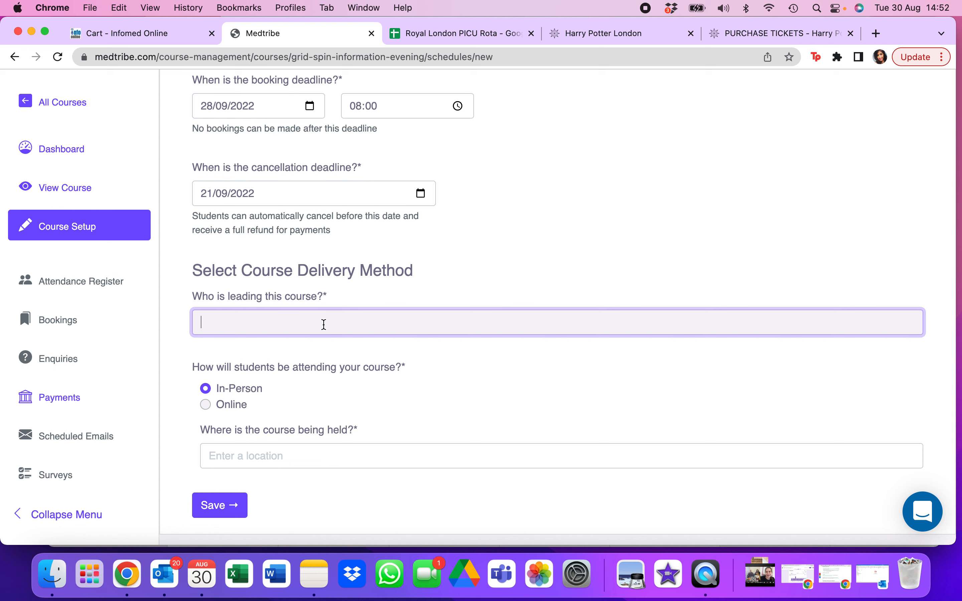
{"action": "type", "text": "S"}
{"action": "type", "text": "urviving & Thriving Subgroup"}
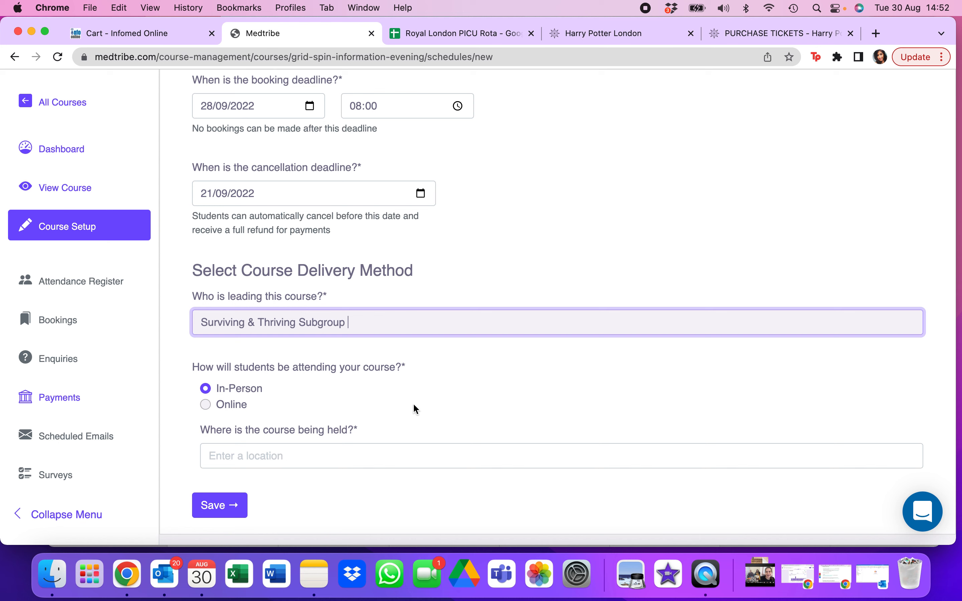
{"action": "scroll", "coordinate": [418, 384], "scroll_direction": "down", "scroll_amount": 1}
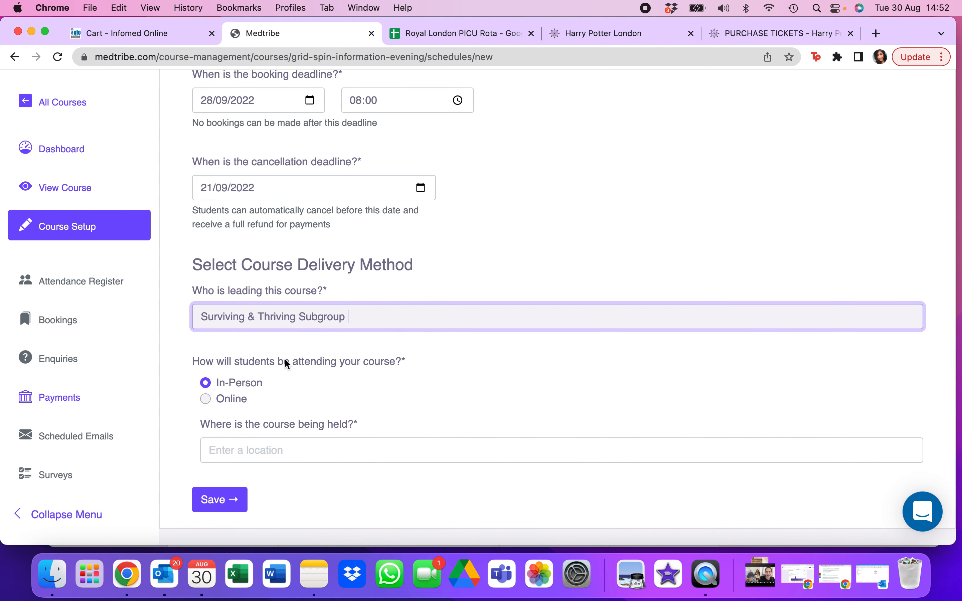
{"action": "left_click", "coordinate": [235, 393]}
{"action": "left_click", "coordinate": [207, 401]}
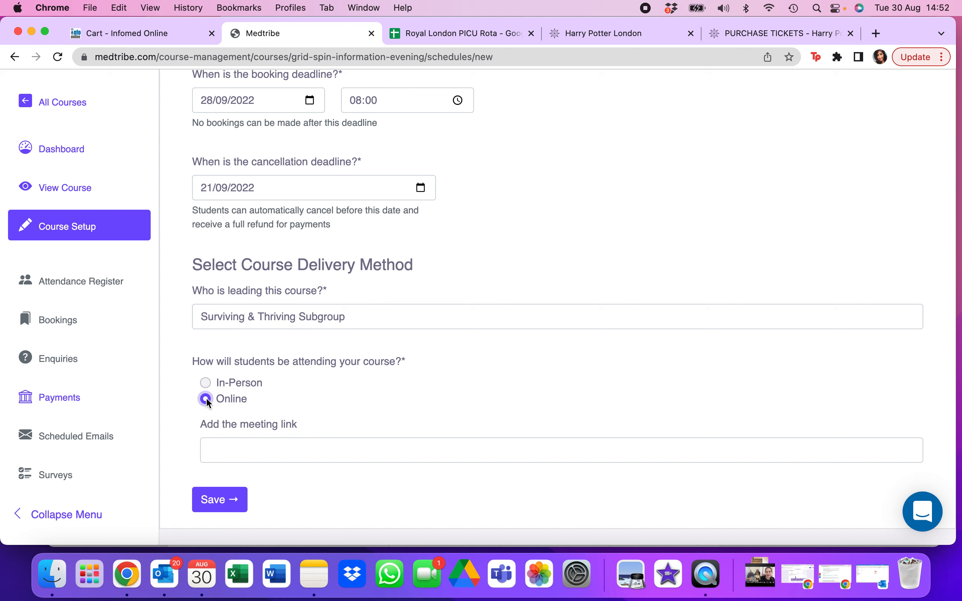
{"action": "left_click", "coordinate": [242, 455]}
{"action": "type", "text": "ww"}
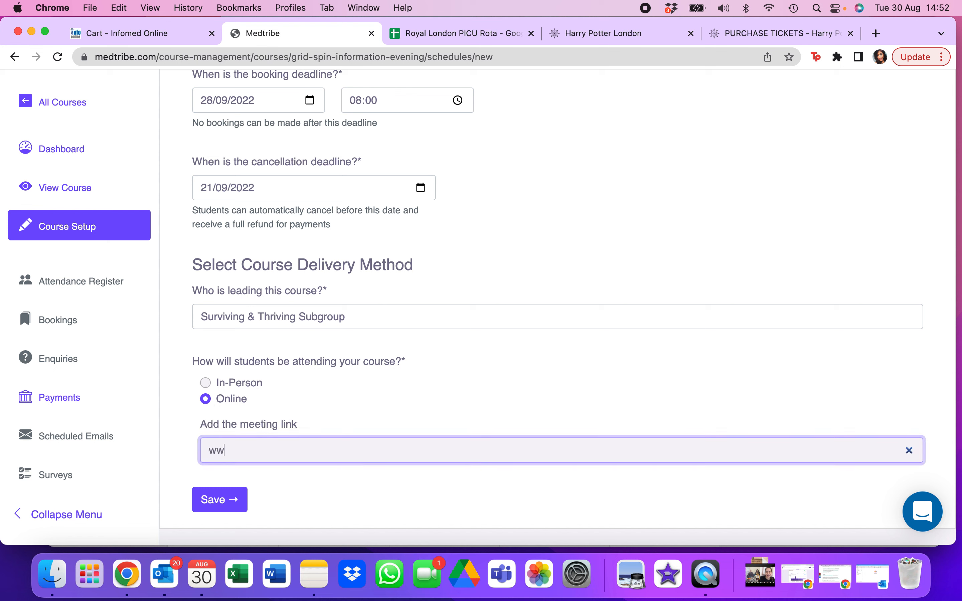
{"action": "type", "text": "w......."}
{"action": "left_click", "coordinate": [225, 507]}
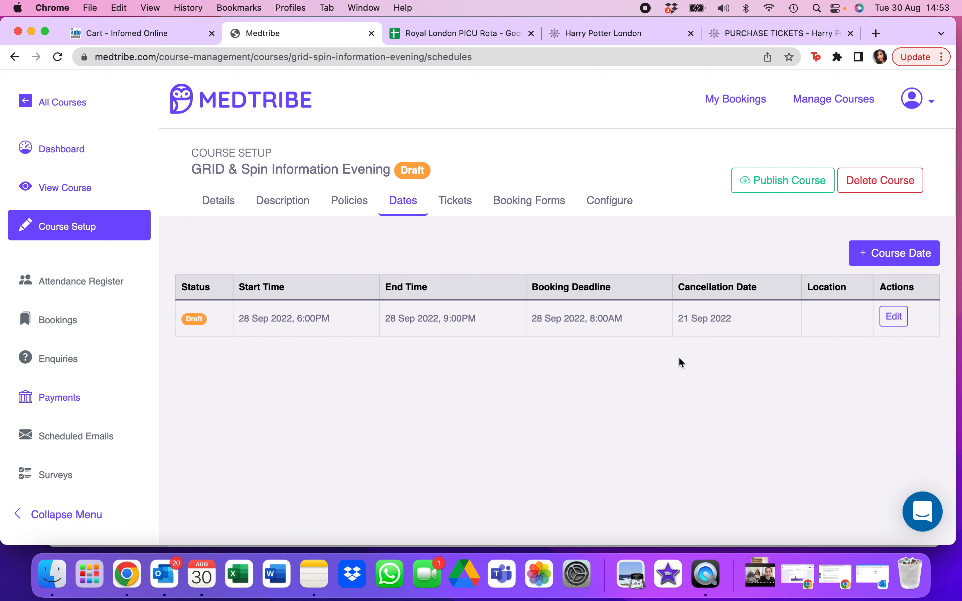
- Look over the blank form for an additional course date and return to the list of dates without adding one
{"action": "left_click", "coordinate": [892, 257]}
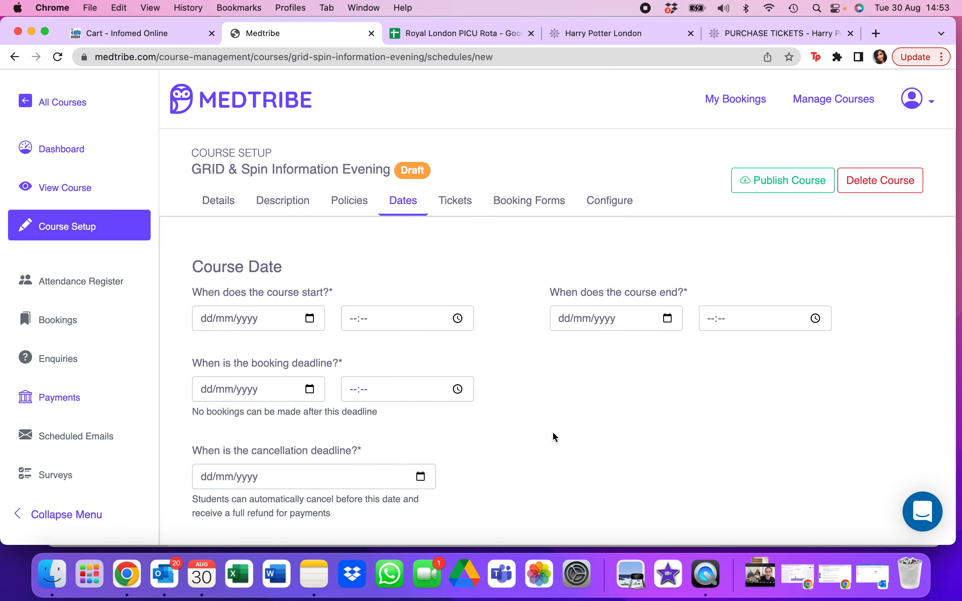
{"action": "scroll", "coordinate": [553, 433], "scroll_direction": "down", "scroll_amount": 10}
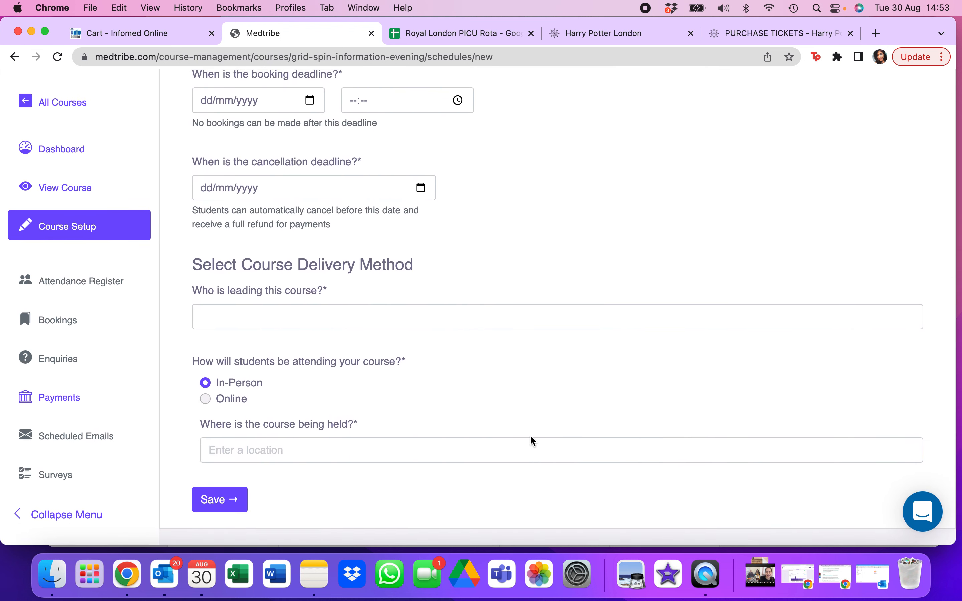
{"action": "scroll", "coordinate": [492, 328], "scroll_direction": "up", "scroll_amount": 10}
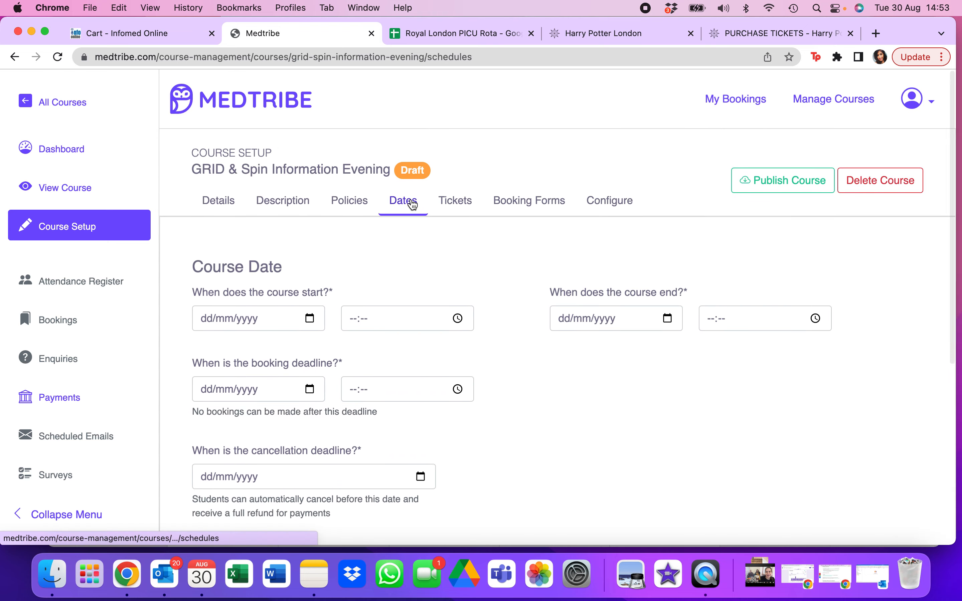
{"action": "left_click", "coordinate": [410, 207]}
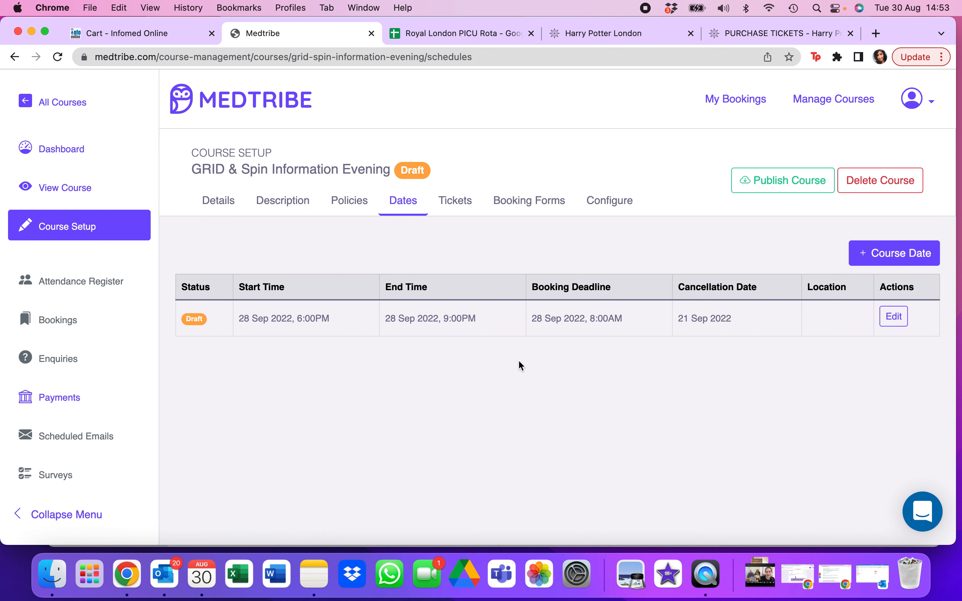
- Add a free ticket named "Standard" to the course and save it
{"action": "left_click", "coordinate": [464, 206]}
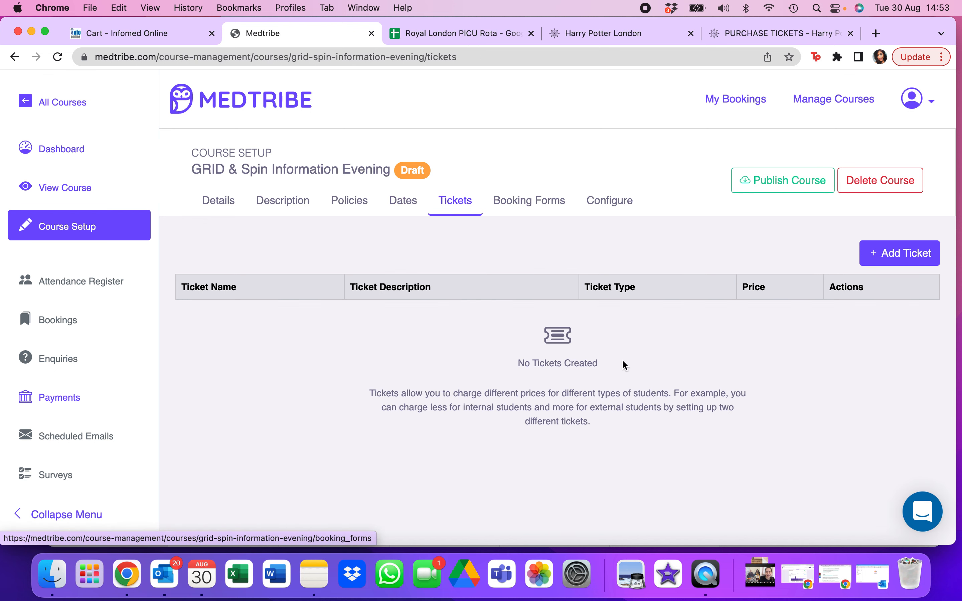
{"action": "left_click", "coordinate": [909, 253]}
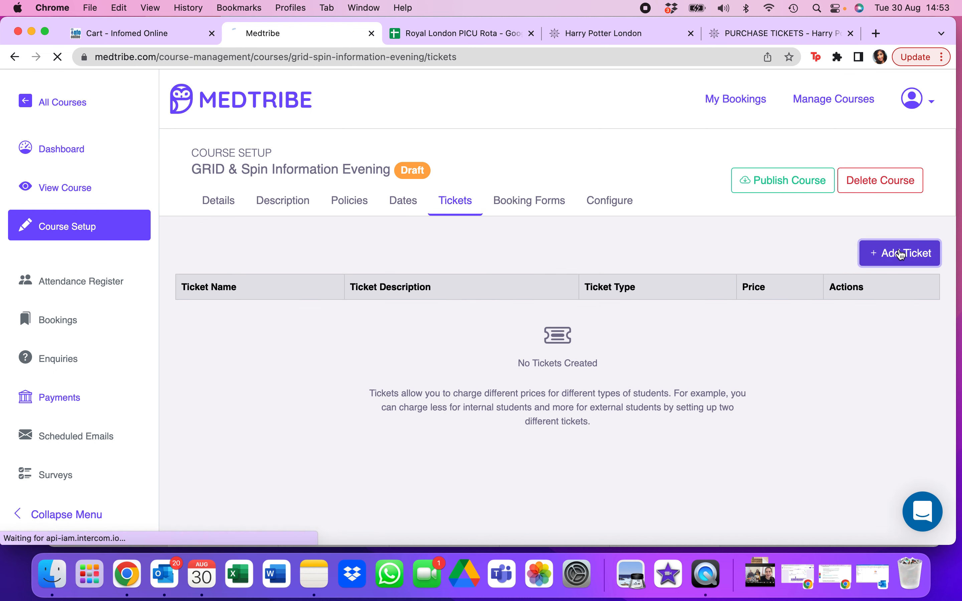
{"action": "left_click", "coordinate": [378, 271]}
{"action": "type", "text": "Standard"}
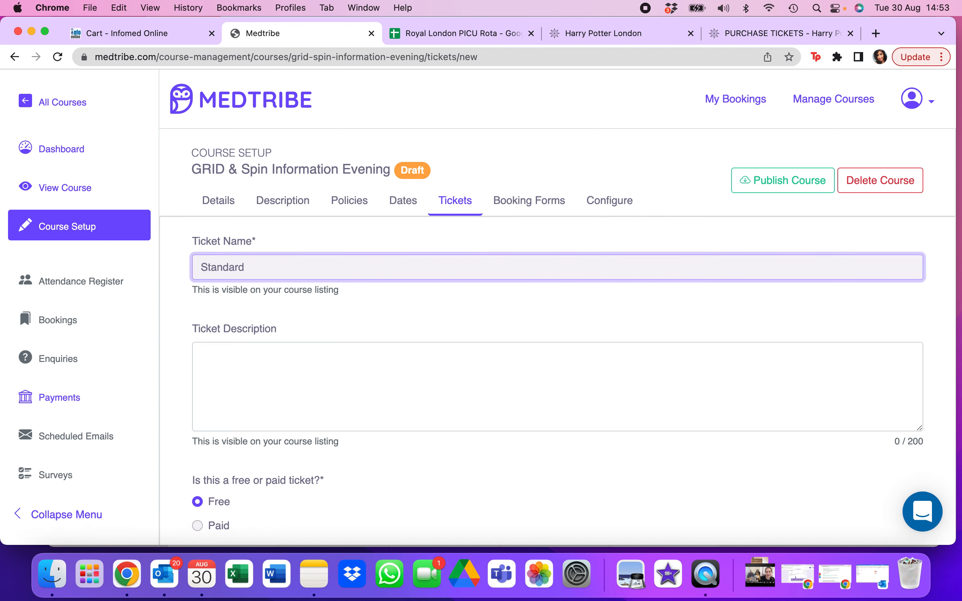
{"action": "scroll", "coordinate": [373, 421], "scroll_direction": "down", "scroll_amount": 2}
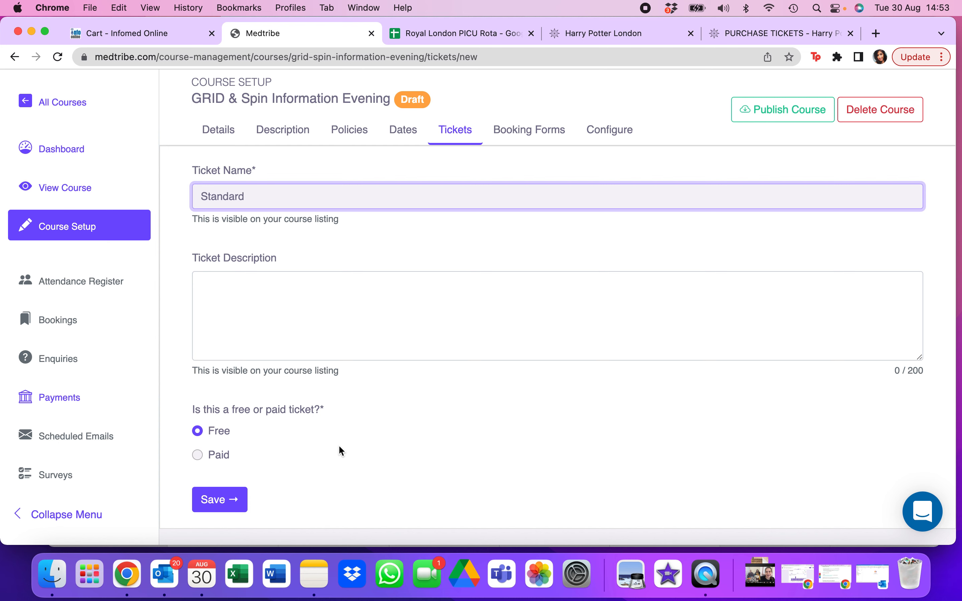
{"action": "left_click", "coordinate": [237, 500]}
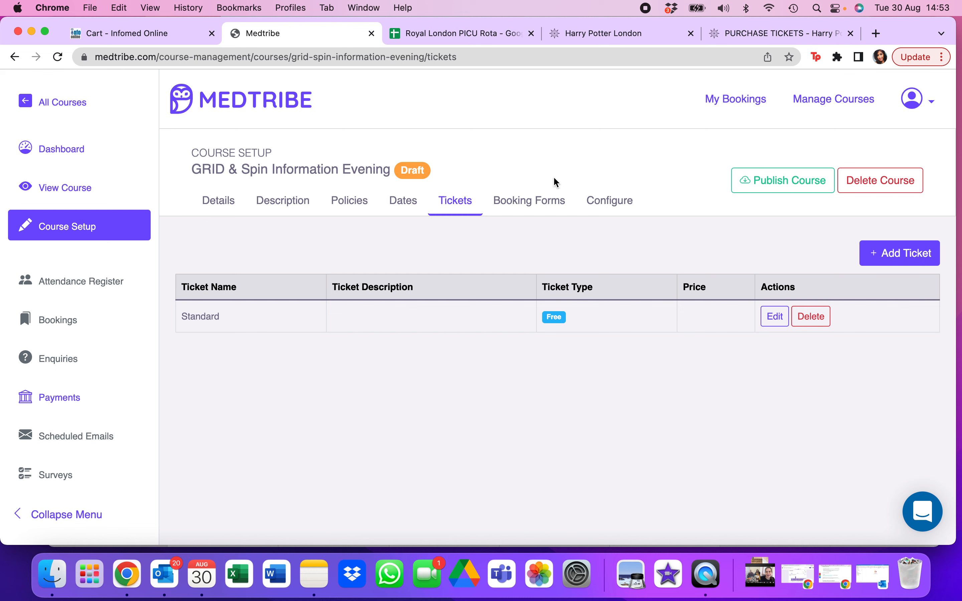
- Start a new booking form for the course and name it "Standard Ticket"
{"action": "left_click", "coordinate": [540, 207]}
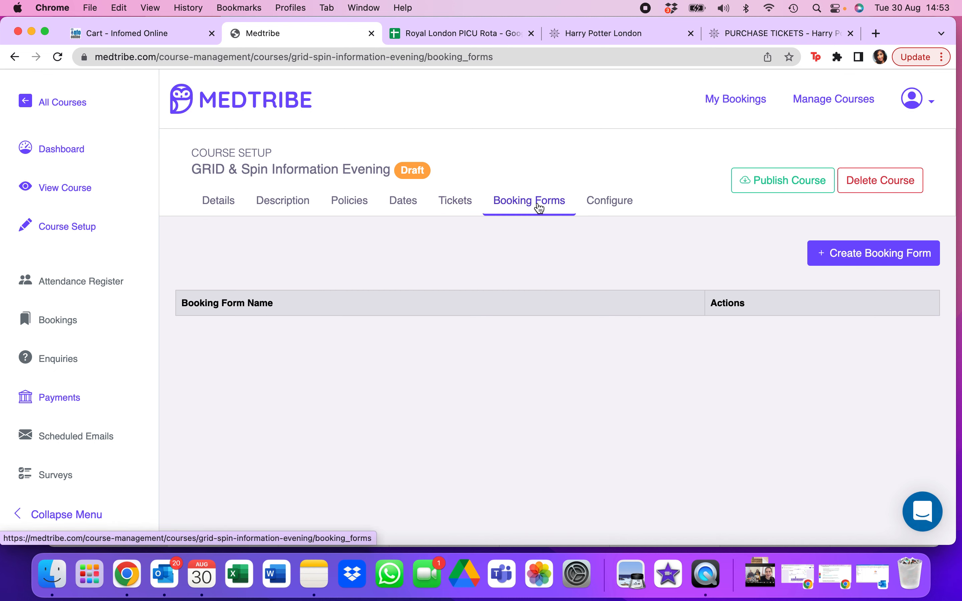
{"action": "left_click", "coordinate": [875, 253]}
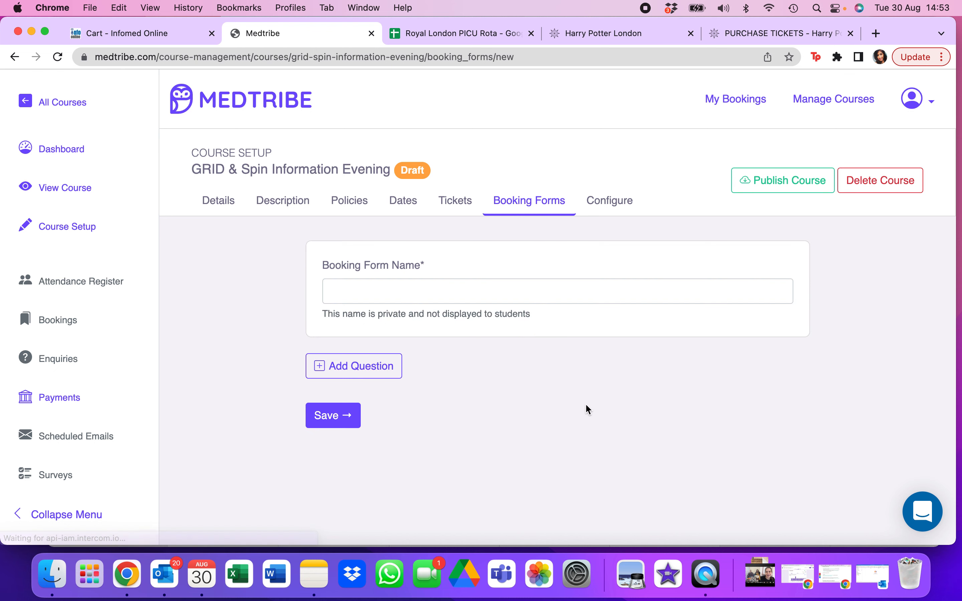
{"action": "left_click", "coordinate": [435, 292]}
{"action": "type", "text": "Standard Ti"}
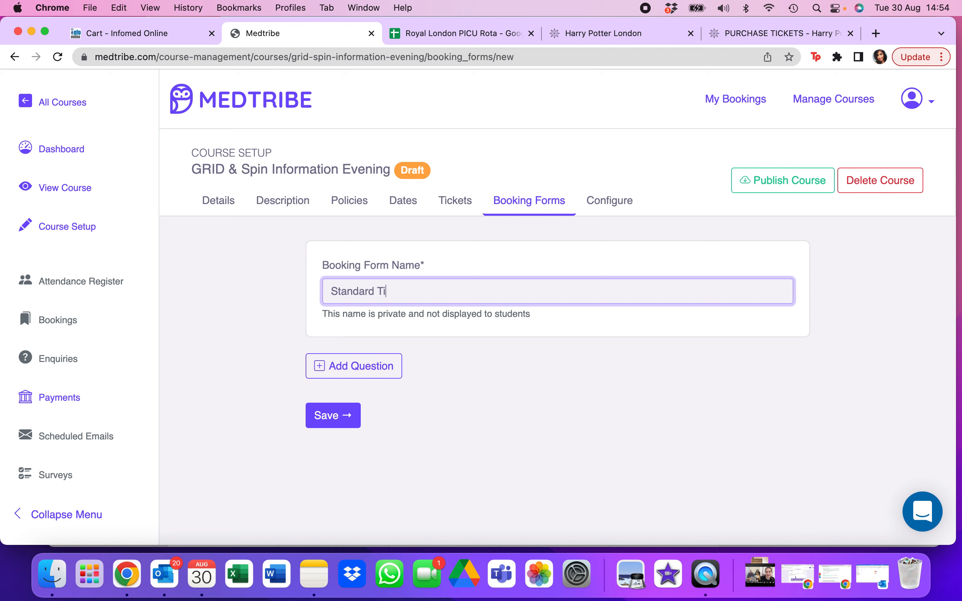
{"action": "type", "text": "cket"}
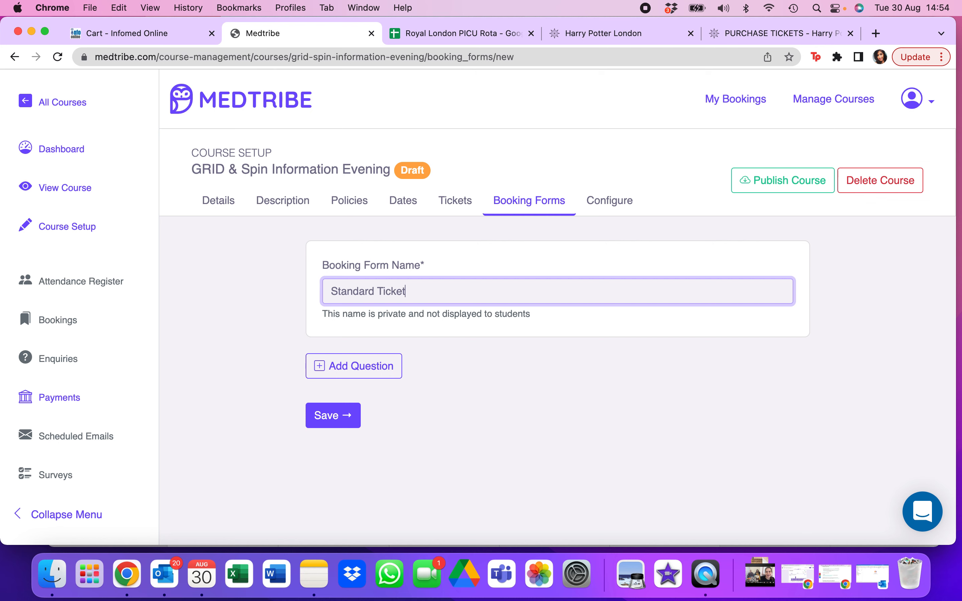
- Add a Free Text question to the booking form asking "What trust do you work for?"
{"action": "left_click", "coordinate": [369, 372]}
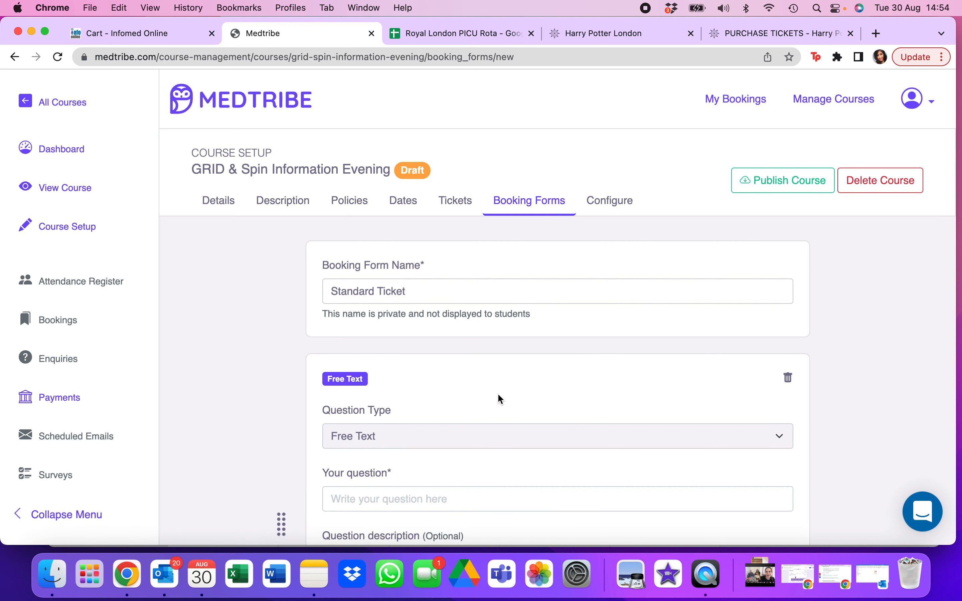
{"action": "scroll", "coordinate": [497, 393], "scroll_direction": "down", "scroll_amount": 3}
{"action": "scroll", "coordinate": [499, 394], "scroll_direction": "down", "scroll_amount": 3}
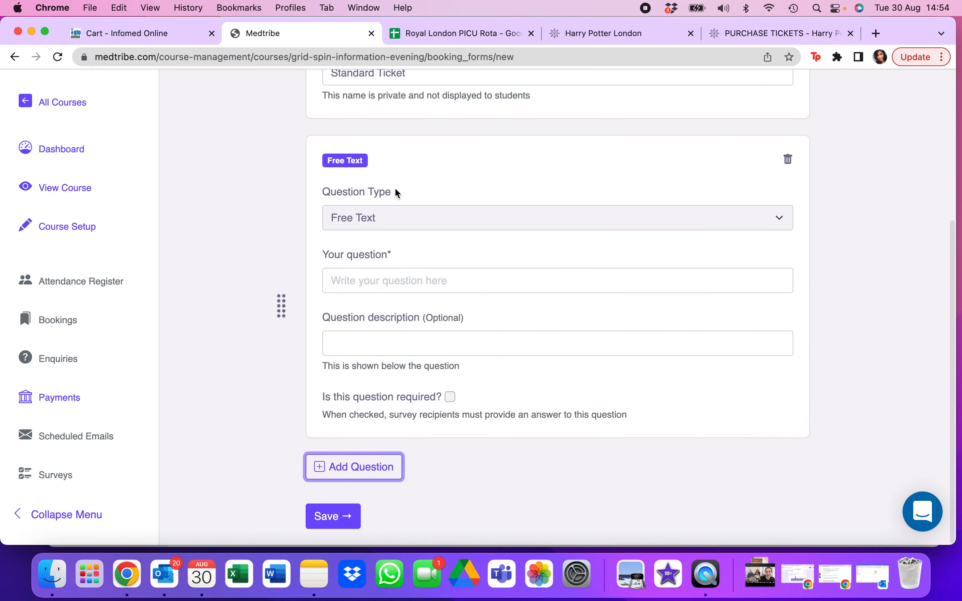
{"action": "left_click", "coordinate": [384, 220]}
{"action": "left_click", "coordinate": [384, 220]}
{"action": "left_click", "coordinate": [384, 219]}
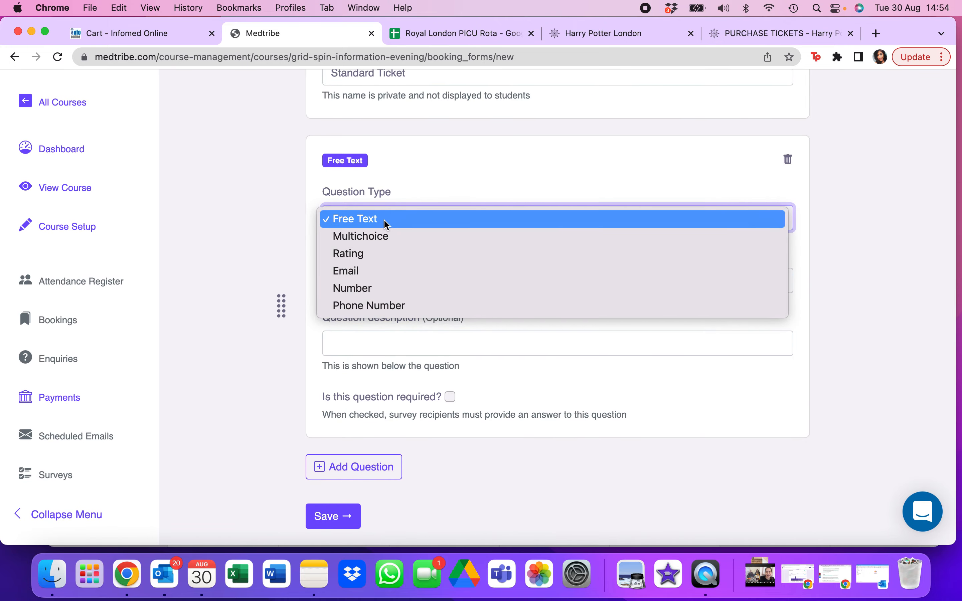
{"action": "left_click", "coordinate": [384, 220]}
{"action": "left_click", "coordinate": [376, 281]}
{"action": "type", "text": "What trust do t"}
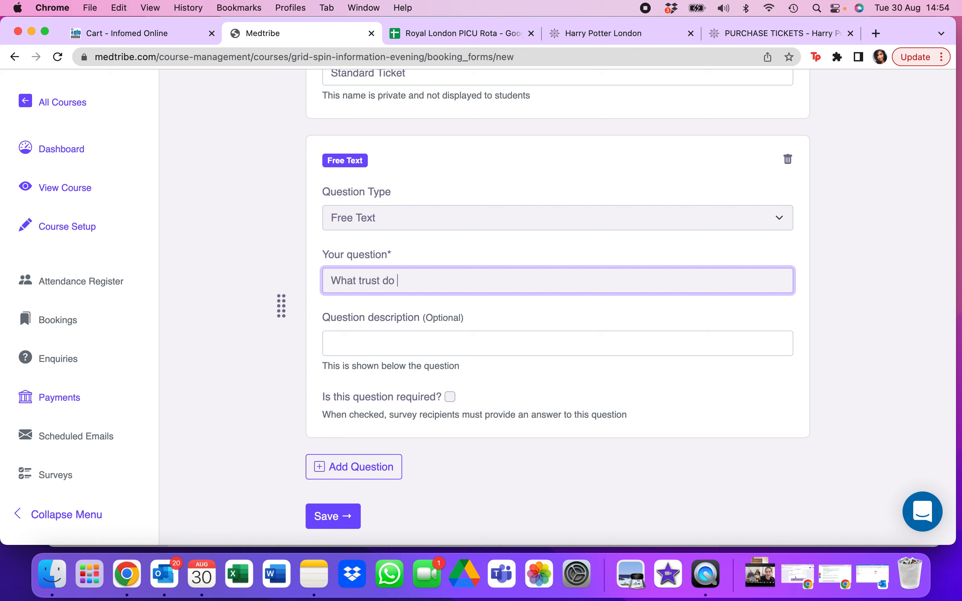
{"action": "key", "text": "BackSpace"}
{"action": "type", "text": "you work for?"}
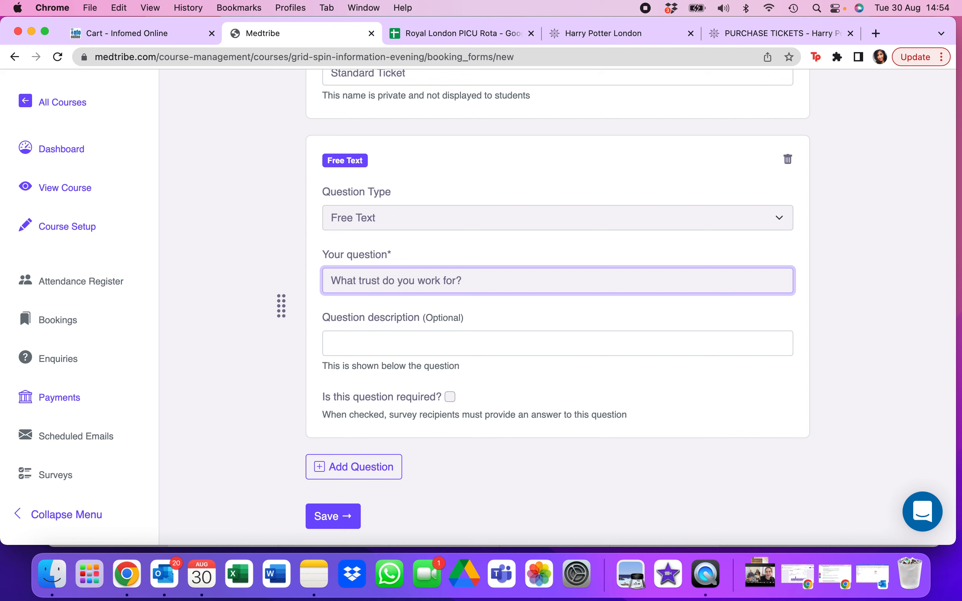
- Add a second Free Text question to the booking form asking "What year of training are you?"
{"action": "left_click", "coordinate": [353, 467]}
{"action": "scroll", "coordinate": [447, 396], "scroll_direction": "down", "scroll_amount": 5}
{"action": "scroll", "coordinate": [448, 398], "scroll_direction": "down", "scroll_amount": 1}
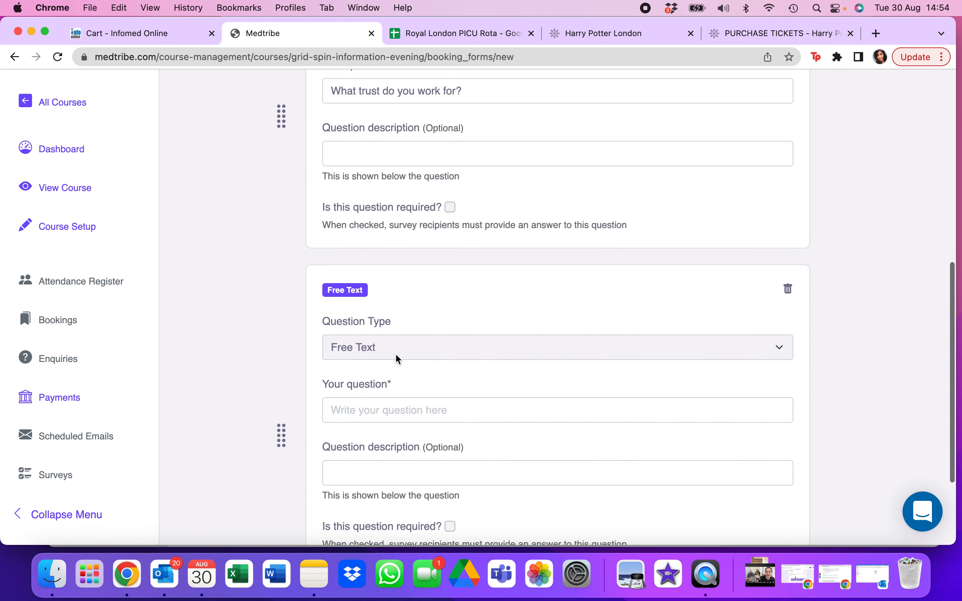
{"action": "left_click", "coordinate": [395, 353]}
{"action": "left_click", "coordinate": [380, 349]}
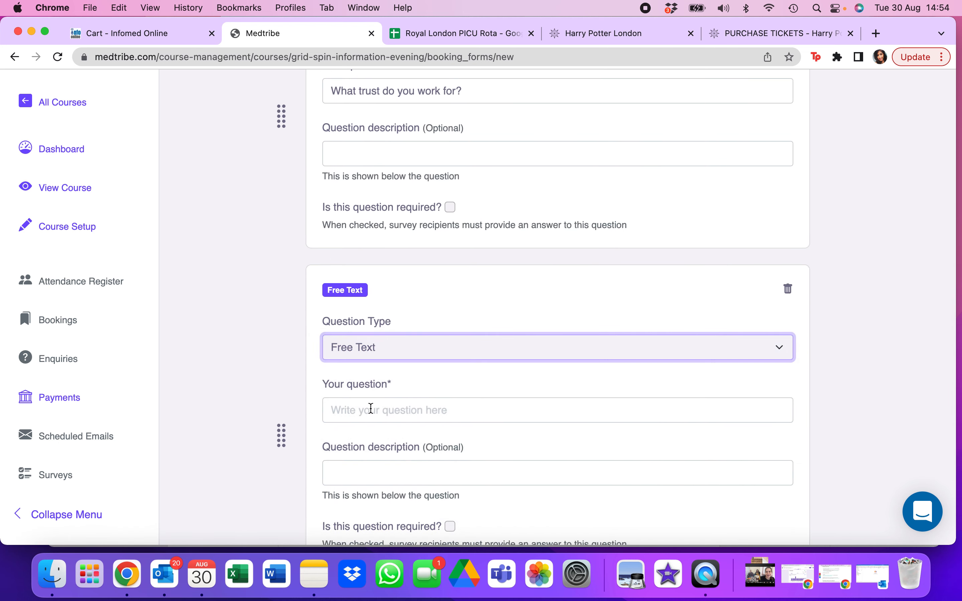
{"action": "left_click", "coordinate": [372, 409]}
{"action": "type", "text": "Wha"}
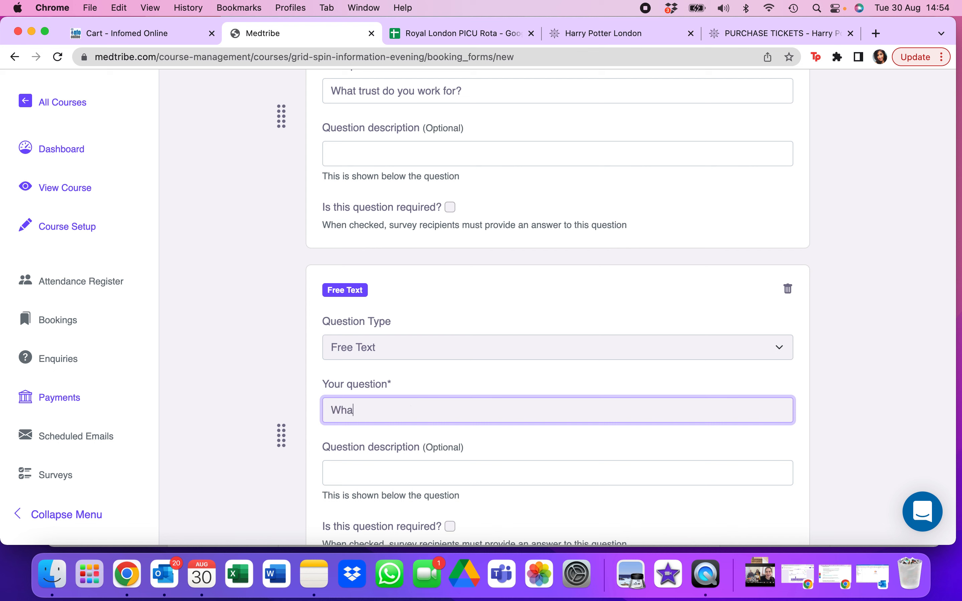
{"action": "type", "text": "t year of training are you?"}
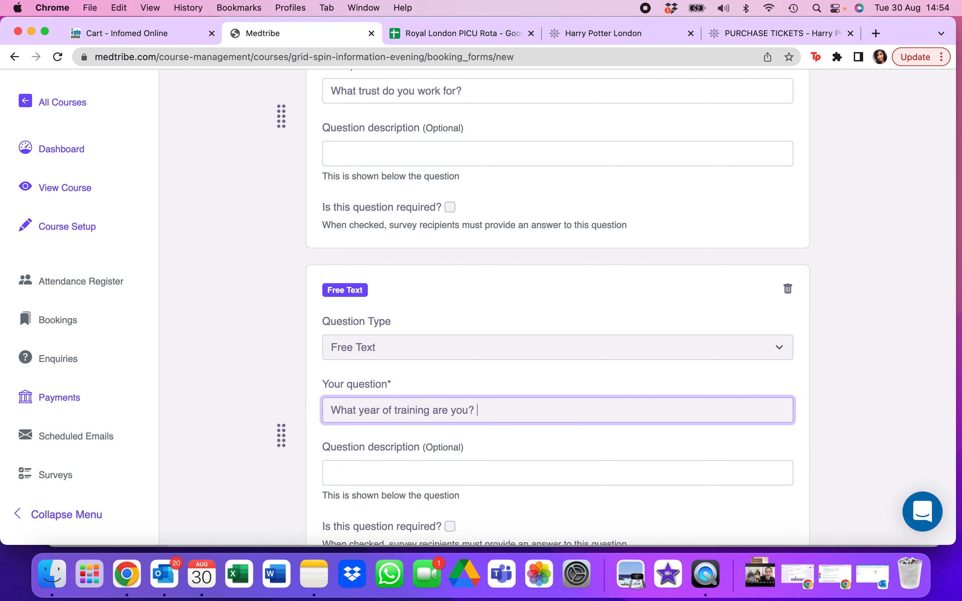
- Add a third Free Text question, "What do you hope to learn from this course?", and save the booking form
{"action": "scroll", "coordinate": [481, 302], "scroll_direction": "down", "scroll_amount": 1}
{"action": "scroll", "coordinate": [556, 306], "scroll_direction": "down", "scroll_amount": 3}
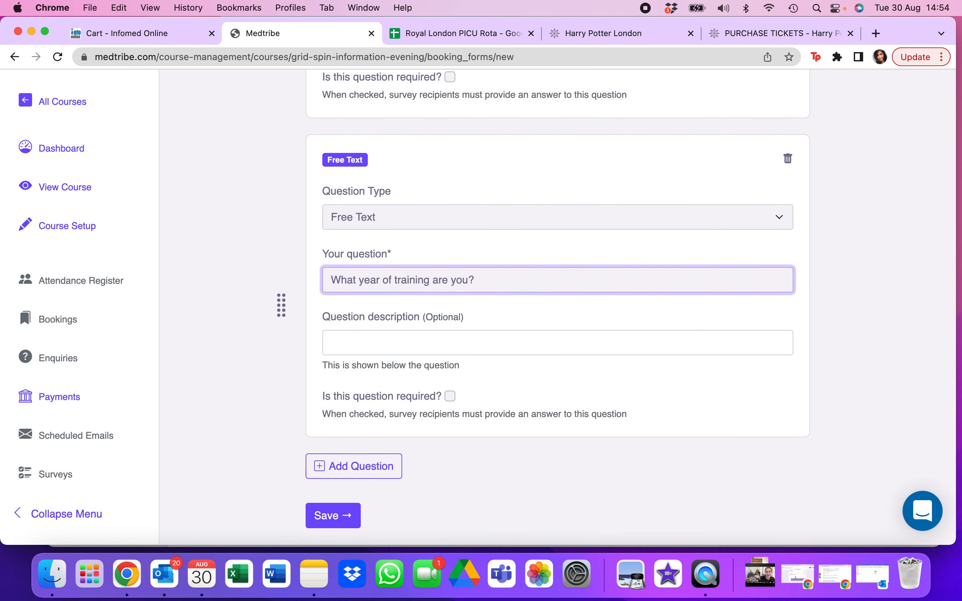
{"action": "left_click", "coordinate": [367, 469]}
{"action": "scroll", "coordinate": [370, 462], "scroll_direction": "down", "scroll_amount": 5}
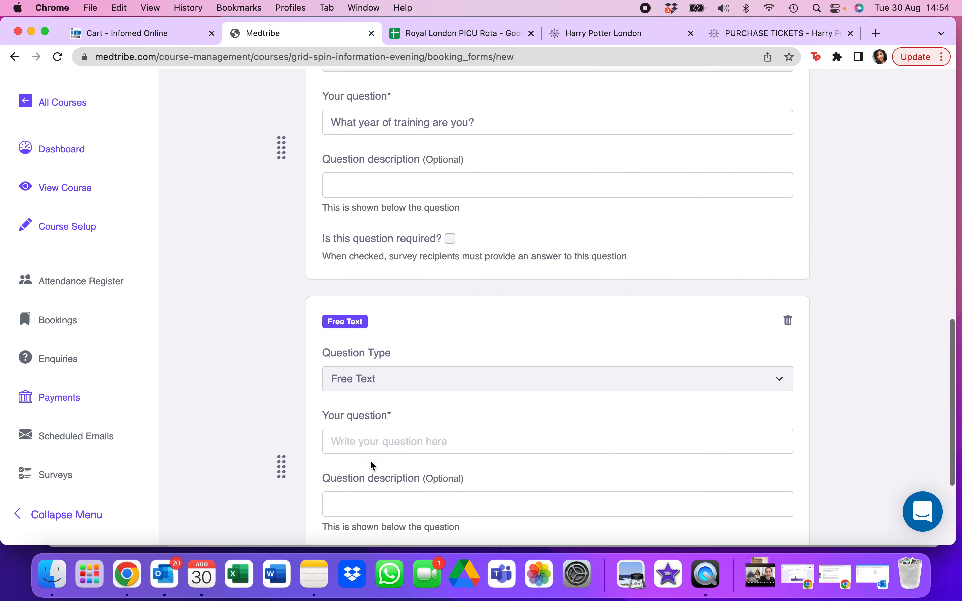
{"action": "left_click", "coordinate": [373, 390]}
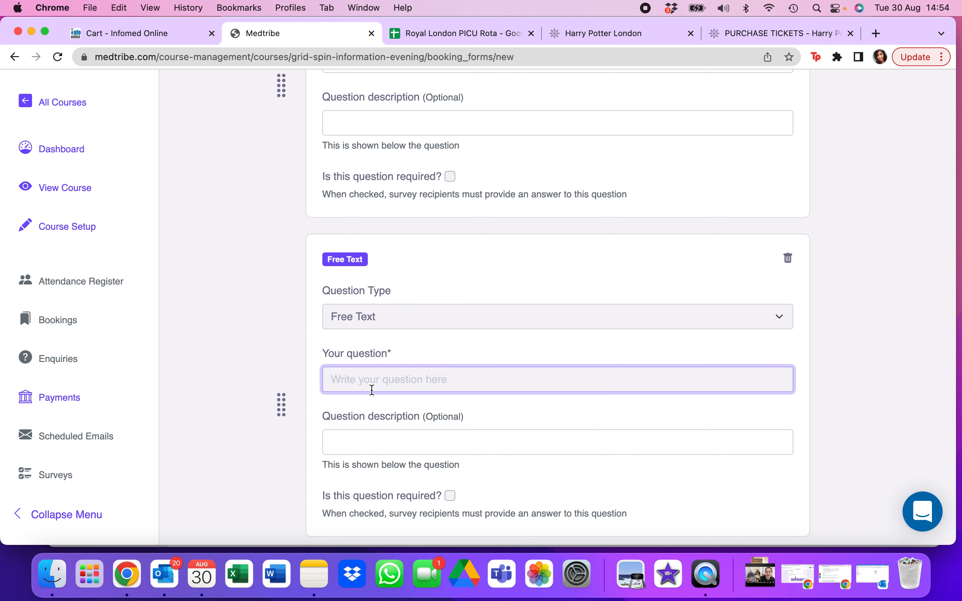
{"action": "type", "text": "What do you hop"}
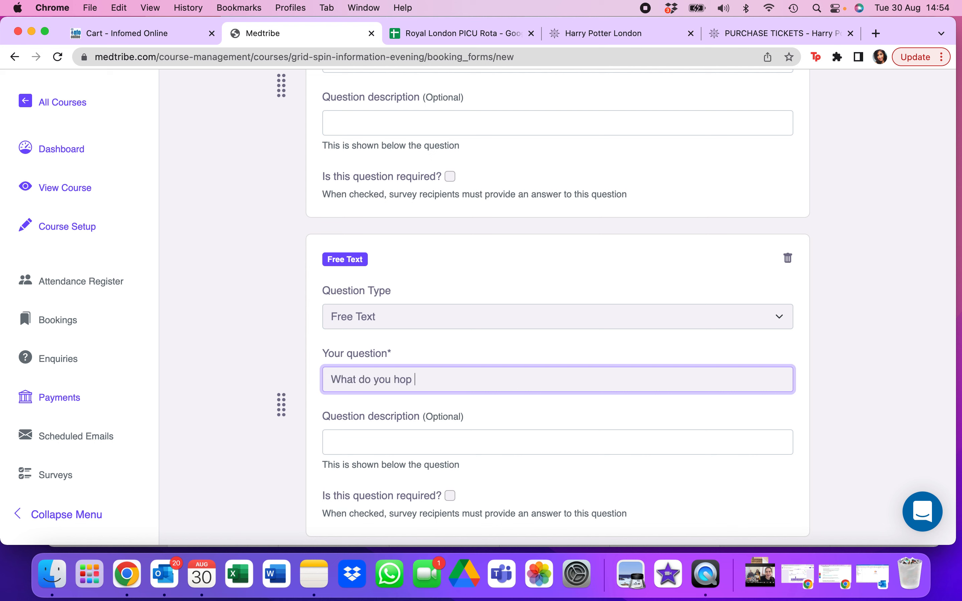
{"action": "type", "text": "e to learn from this course"}
{"action": "key", "text": "BackSpace"}
{"action": "type", "text": "?"}
{"action": "scroll", "coordinate": [515, 279], "scroll_direction": "down", "scroll_amount": 3}
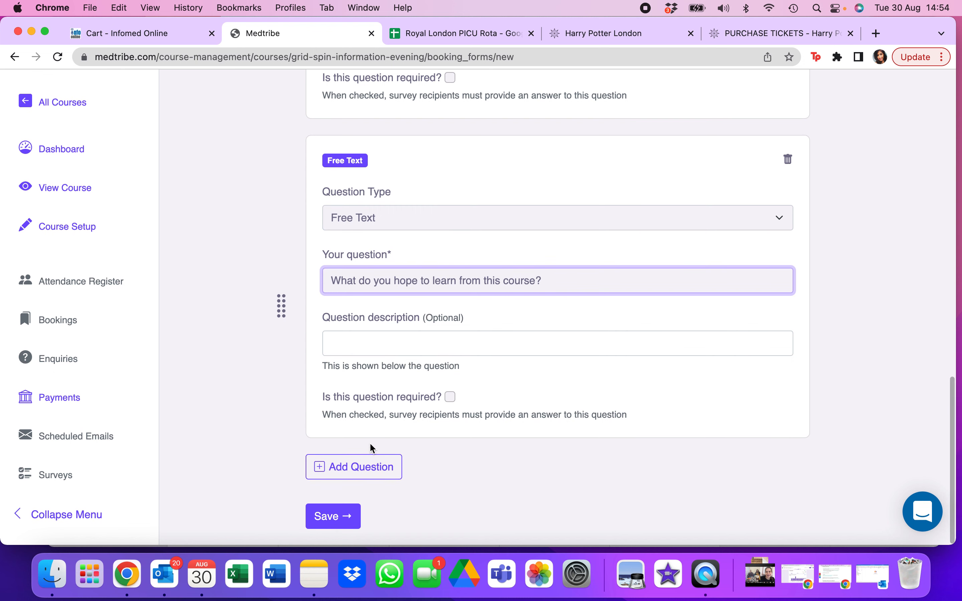
{"action": "left_click", "coordinate": [353, 514]}
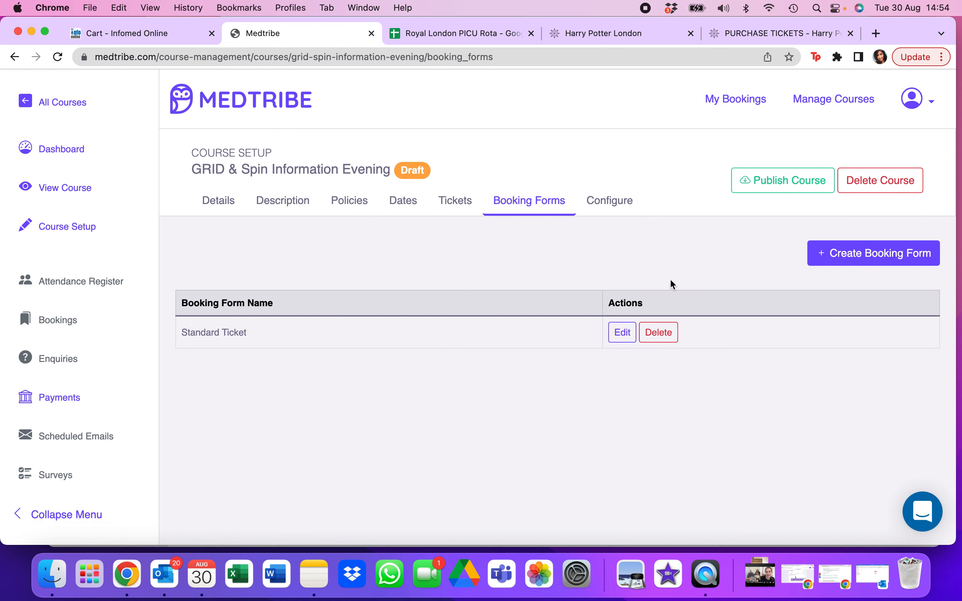
- Look over the course configuration and the Standard ticket's settings, and return to the configuration without changing the ticket
{"action": "left_click", "coordinate": [625, 208]}
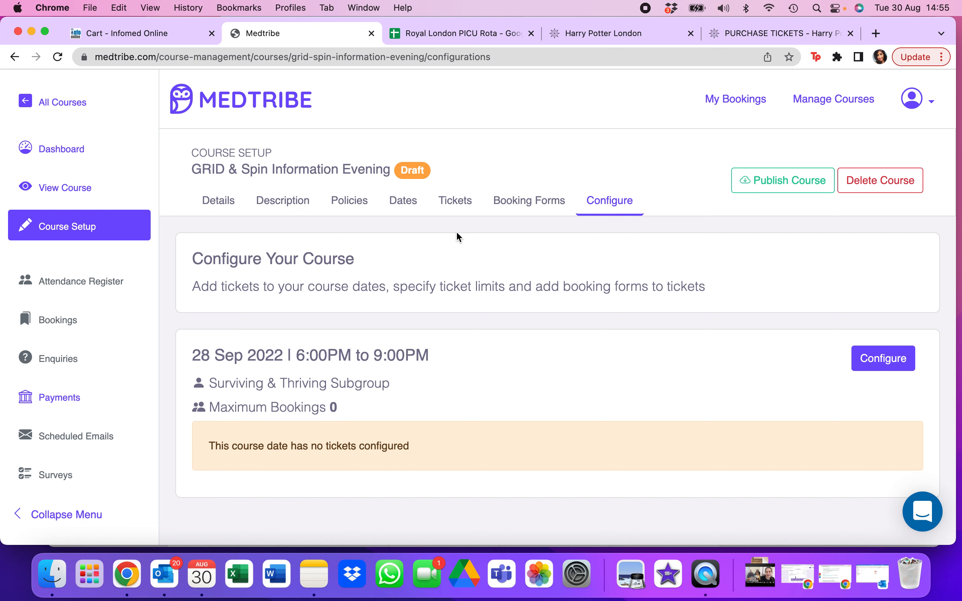
{"action": "left_click", "coordinate": [459, 205]}
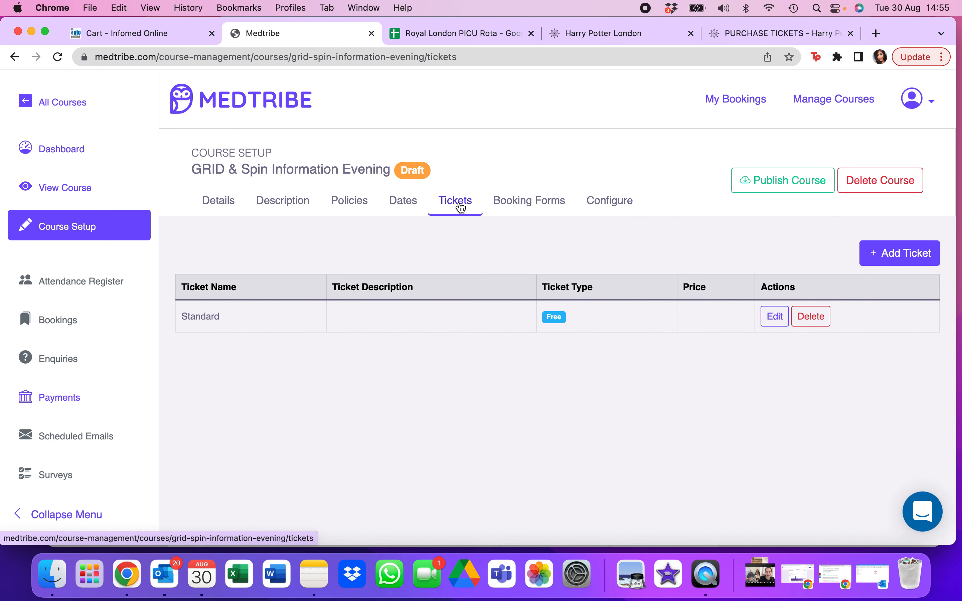
{"action": "left_click", "coordinate": [774, 316]}
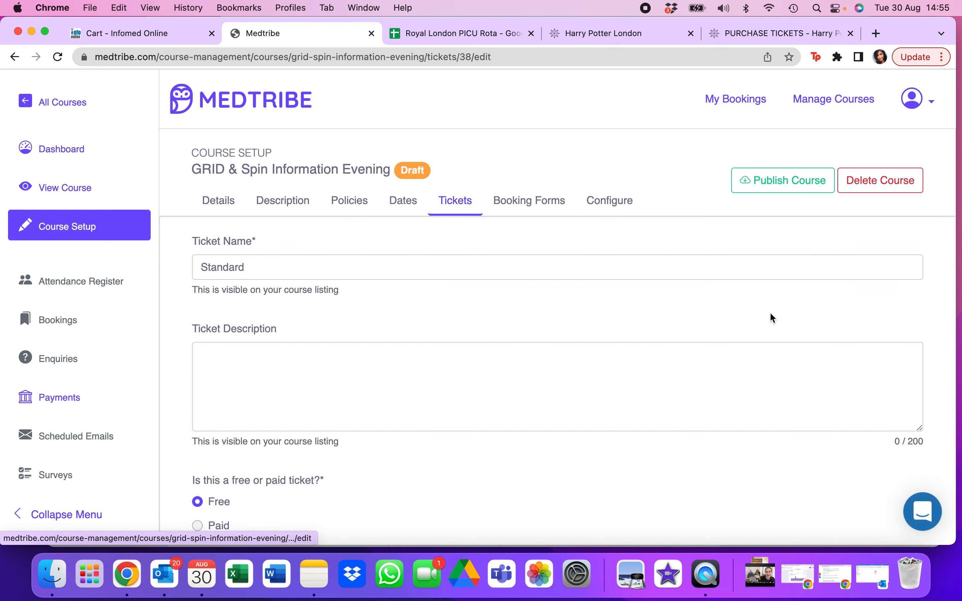
{"action": "scroll", "coordinate": [544, 388], "scroll_direction": "down", "scroll_amount": 3}
{"action": "scroll", "coordinate": [546, 392], "scroll_direction": "up", "scroll_amount": 3}
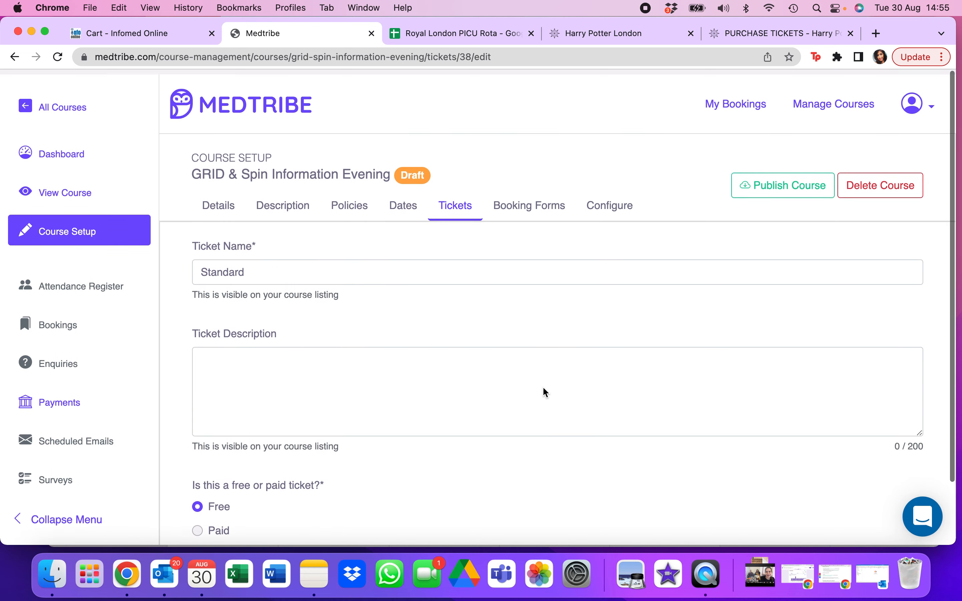
{"action": "left_click", "coordinate": [612, 203]}
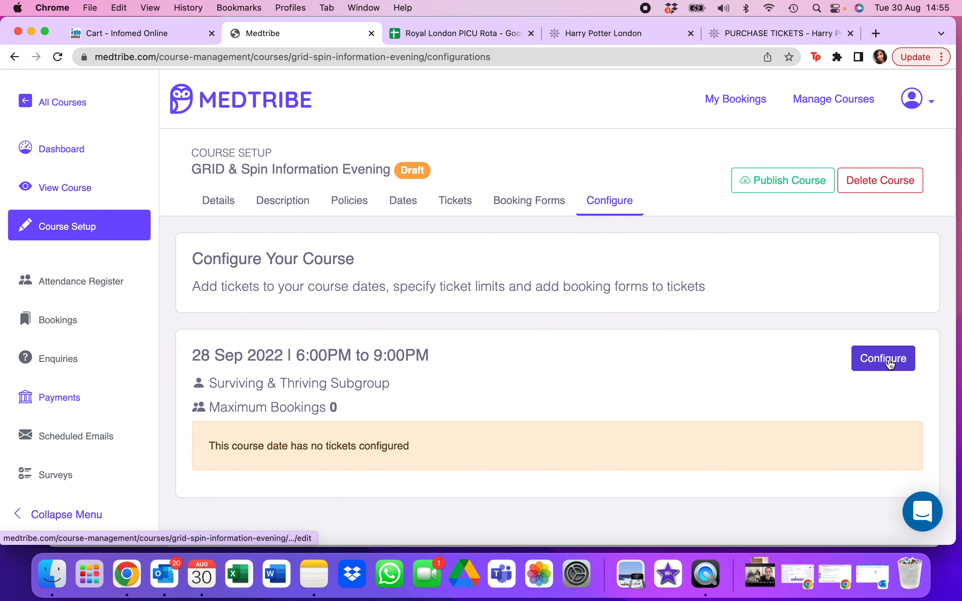
- Set the maximum number of bookings for the 28 Sep 2022 date to 150 and save the configuration
{"action": "left_click", "coordinate": [898, 370]}
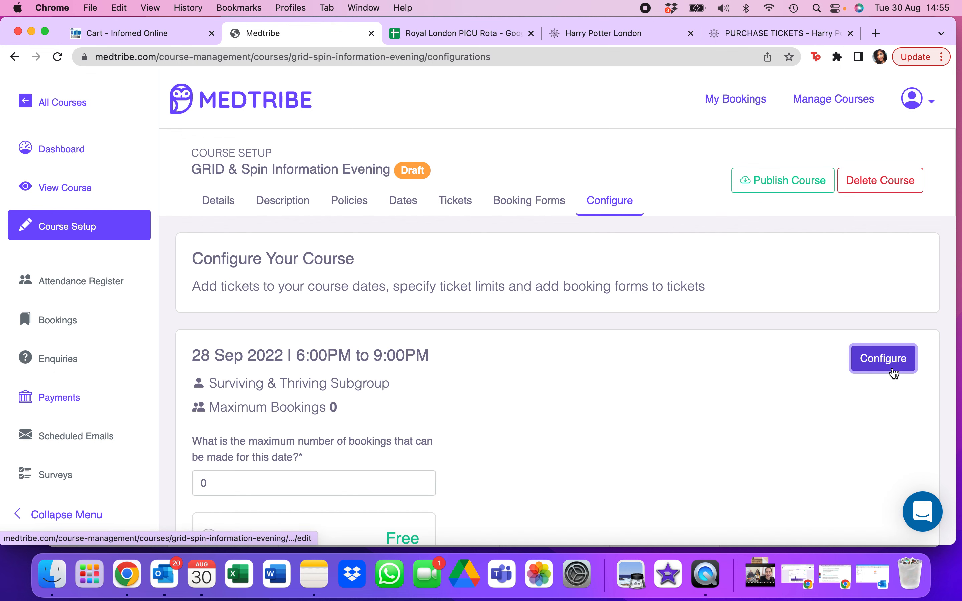
{"action": "scroll", "coordinate": [581, 414], "scroll_direction": "down", "scroll_amount": 3}
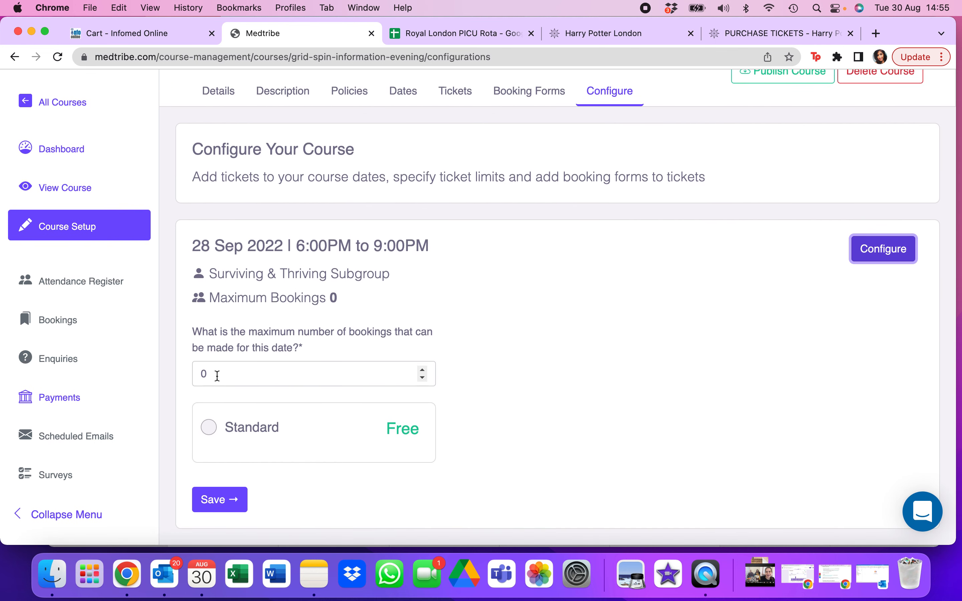
{"action": "left_click", "coordinate": [218, 375]}
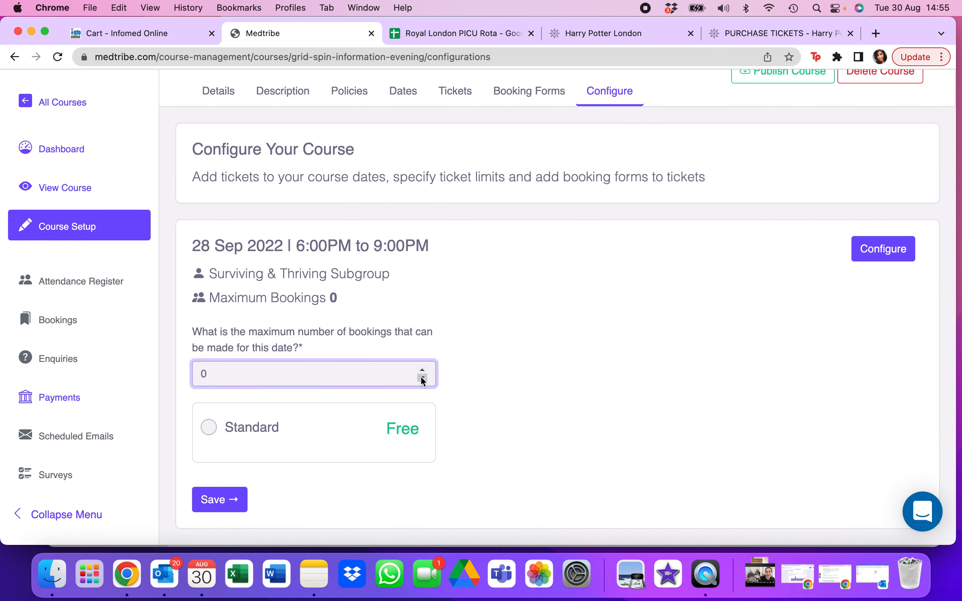
{"action": "key", "text": "BackSpace"}
{"action": "type", "text": "150"}
{"action": "left_click", "coordinate": [236, 511]}
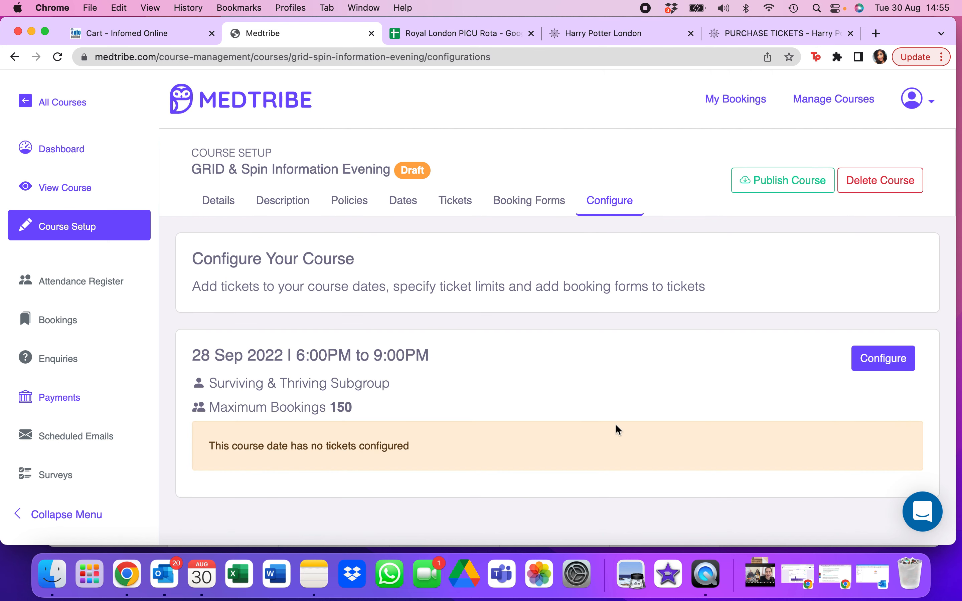
{"action": "left_click", "coordinate": [882, 357]}
{"action": "scroll", "coordinate": [533, 472], "scroll_direction": "down", "scroll_amount": 3}
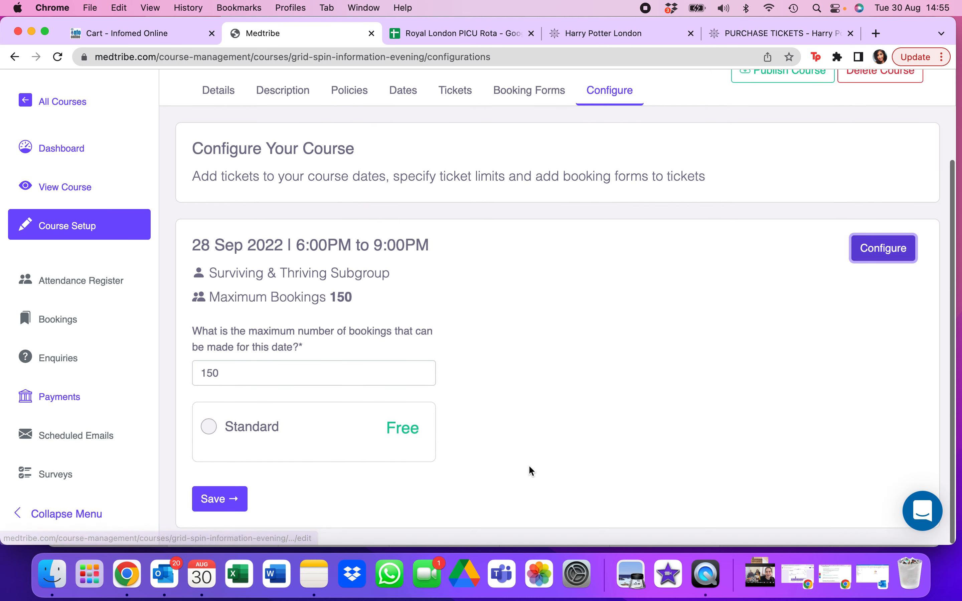
{"action": "left_click", "coordinate": [209, 427]}
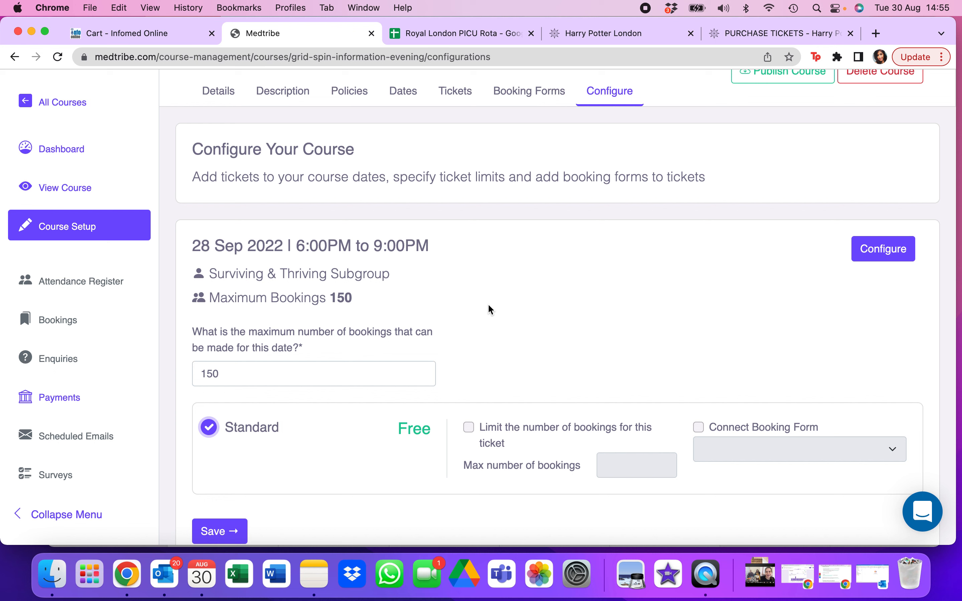
{"action": "left_click", "coordinate": [469, 428]}
{"action": "left_click", "coordinate": [611, 460]}
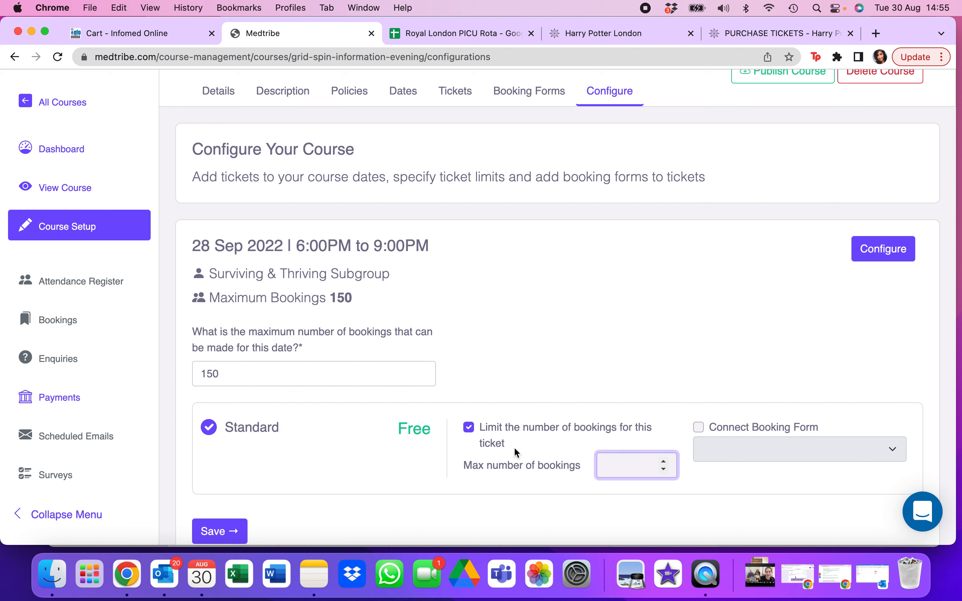
{"action": "left_click", "coordinate": [468, 428]}
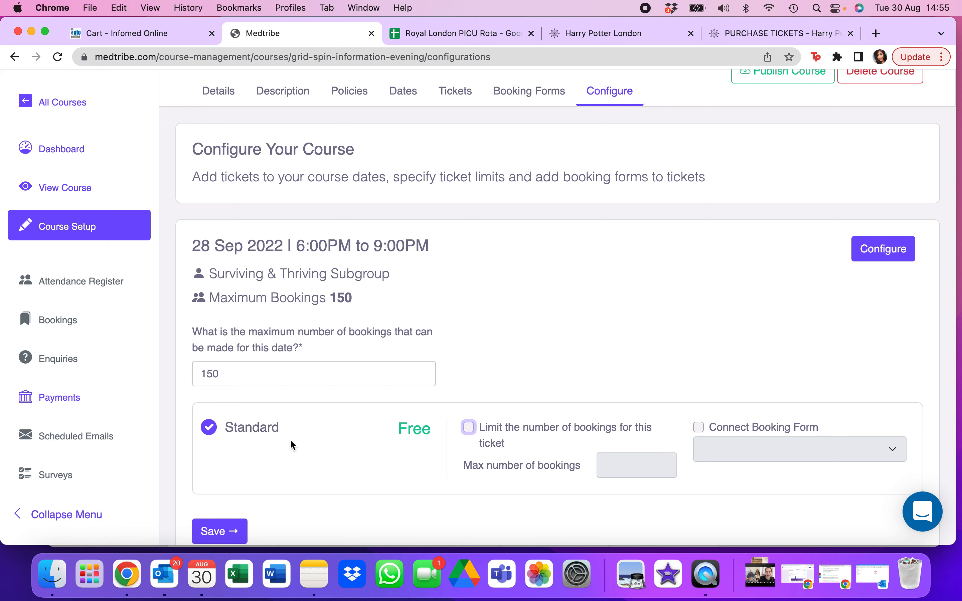
{"action": "left_click", "coordinate": [883, 255]}
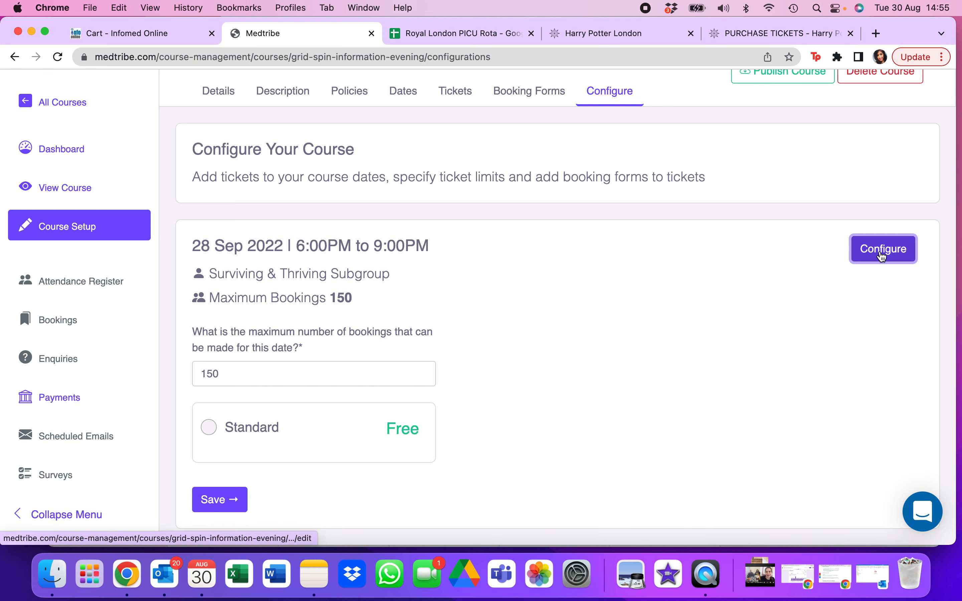
{"action": "left_click", "coordinate": [210, 427]}
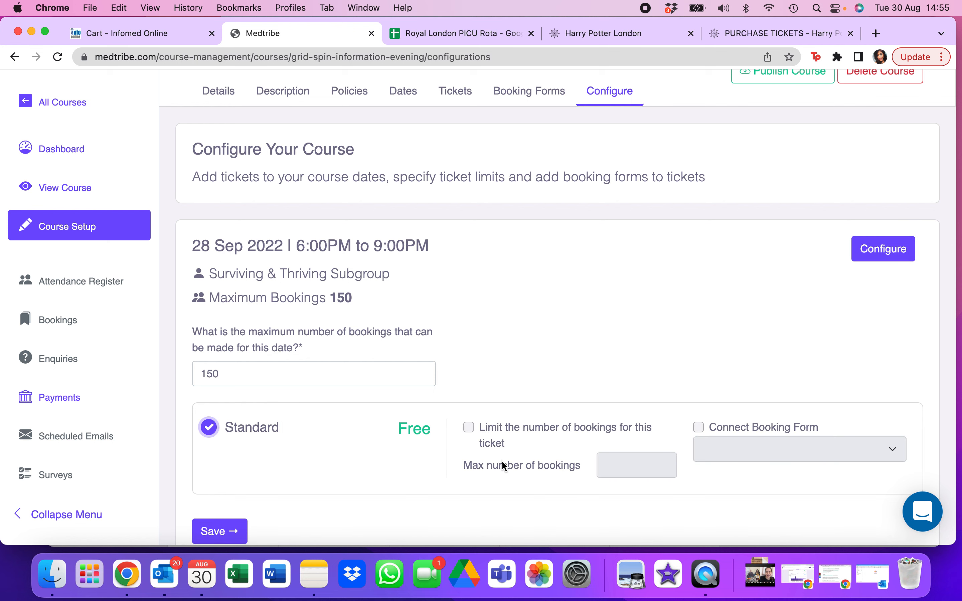
{"action": "left_click", "coordinate": [604, 469]}
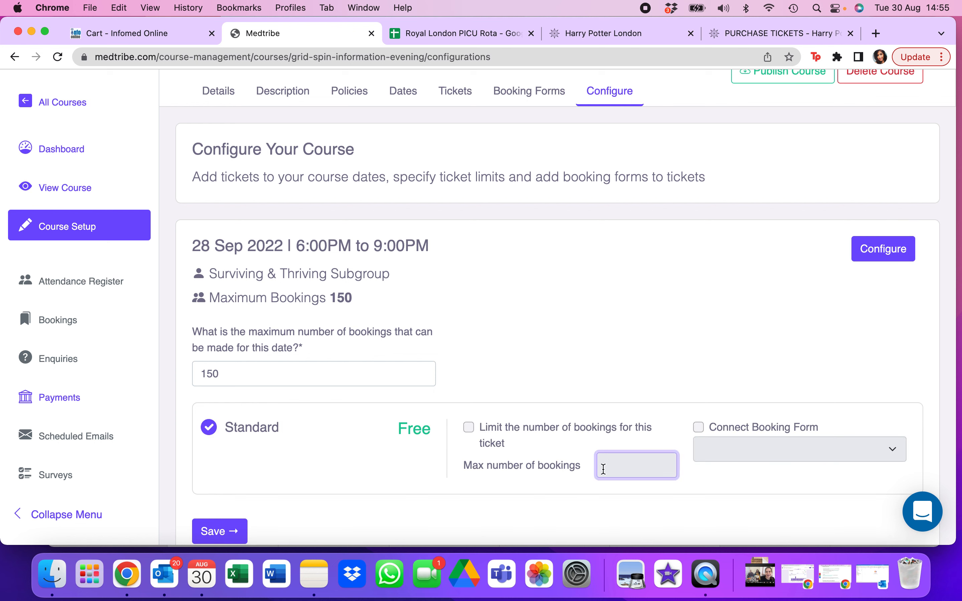
{"action": "left_click", "coordinate": [469, 427]}
{"action": "left_click", "coordinate": [638, 467]}
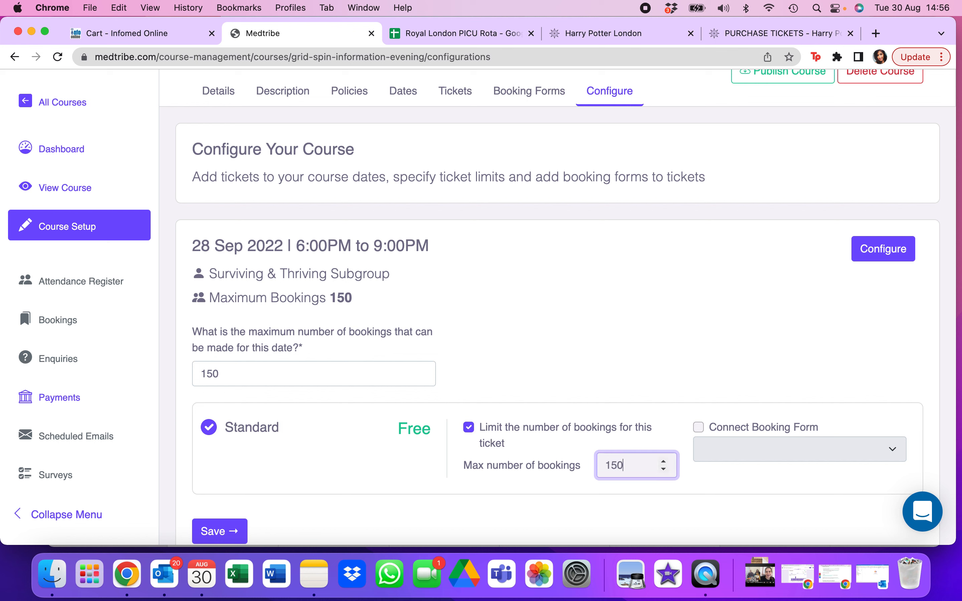
- Add the free Standard ticket to the 28 Sep 2022 course date and save the configuration
{"action": "left_click", "coordinate": [880, 253]}
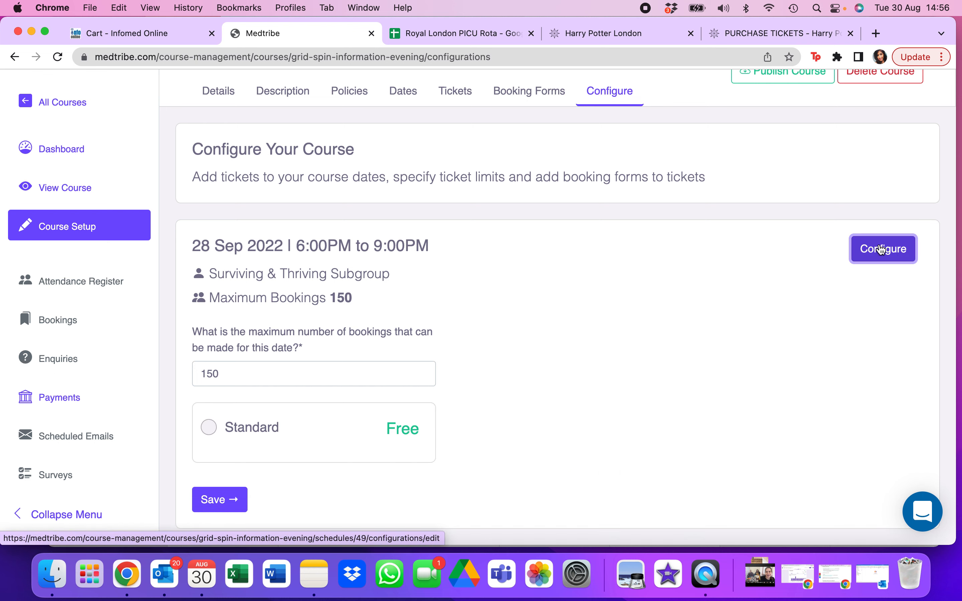
{"action": "left_click", "coordinate": [209, 428]}
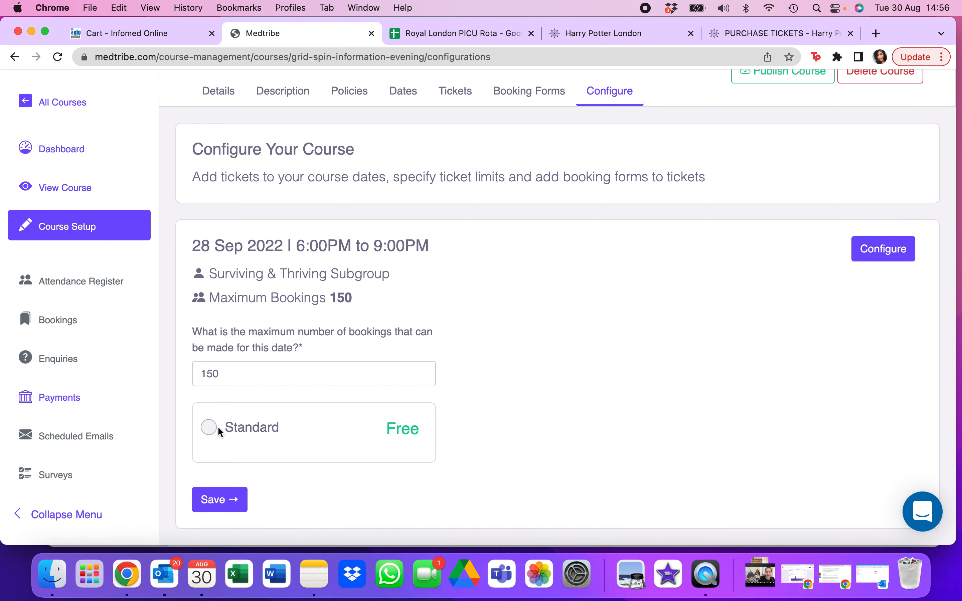
{"action": "left_click", "coordinate": [221, 530]}
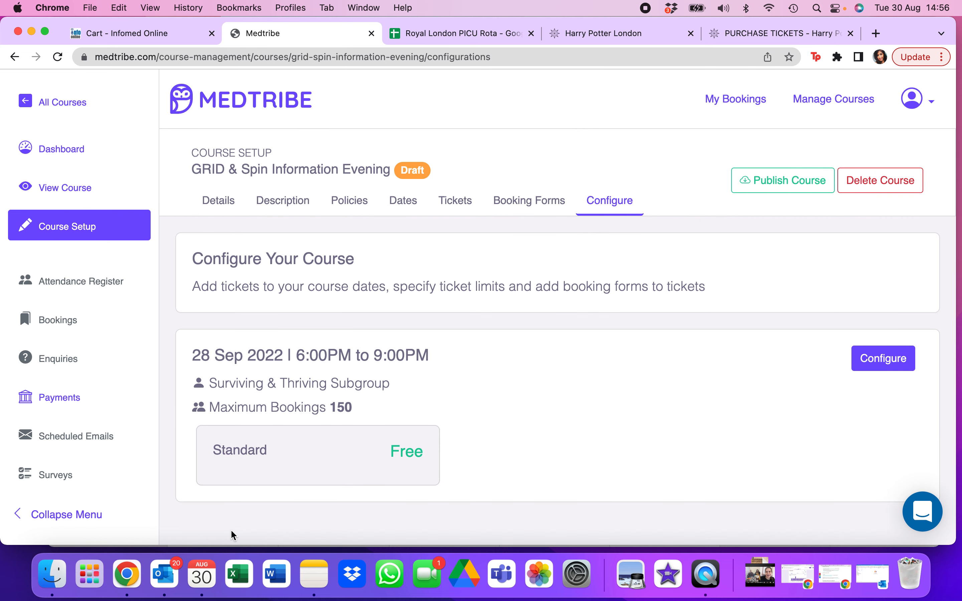
- Limit the Standard ticket on the 28 Sep 2022 date to a maximum of 150 bookings and save
{"action": "left_click", "coordinate": [862, 365]}
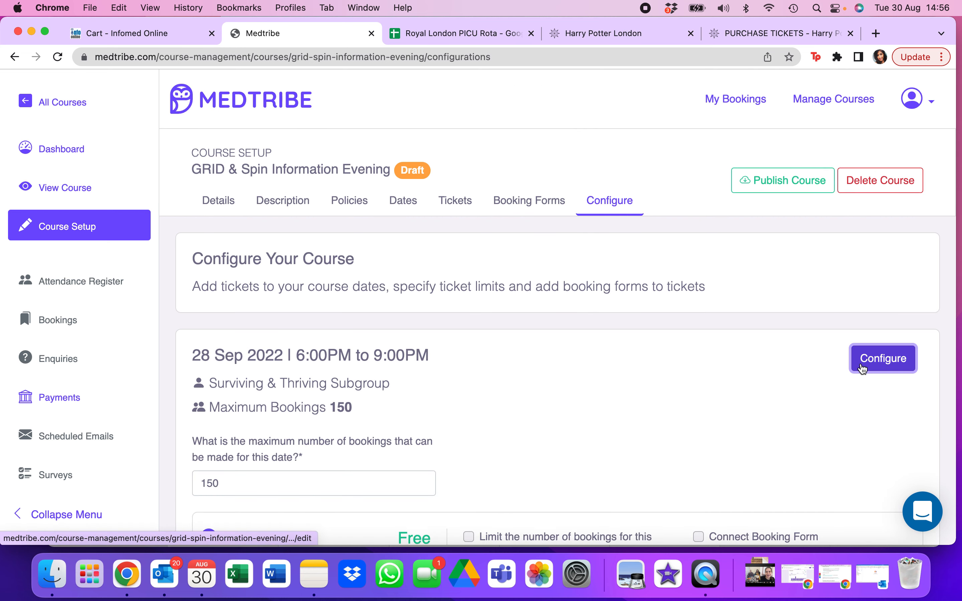
{"action": "scroll", "coordinate": [569, 454], "scroll_direction": "down", "scroll_amount": 3}
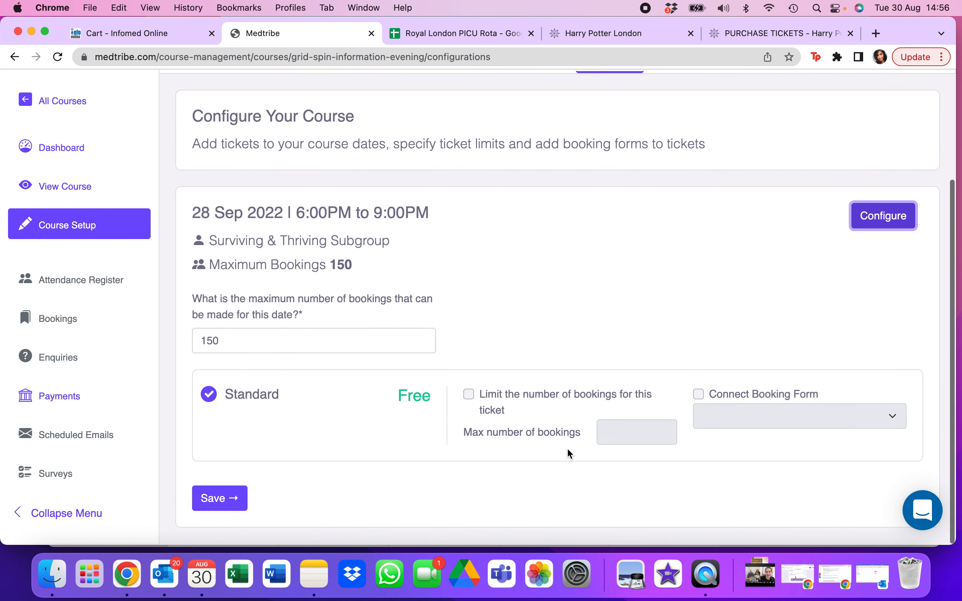
{"action": "left_click", "coordinate": [469, 394]}
{"action": "left_click", "coordinate": [634, 428]}
{"action": "type", "text": "150"}
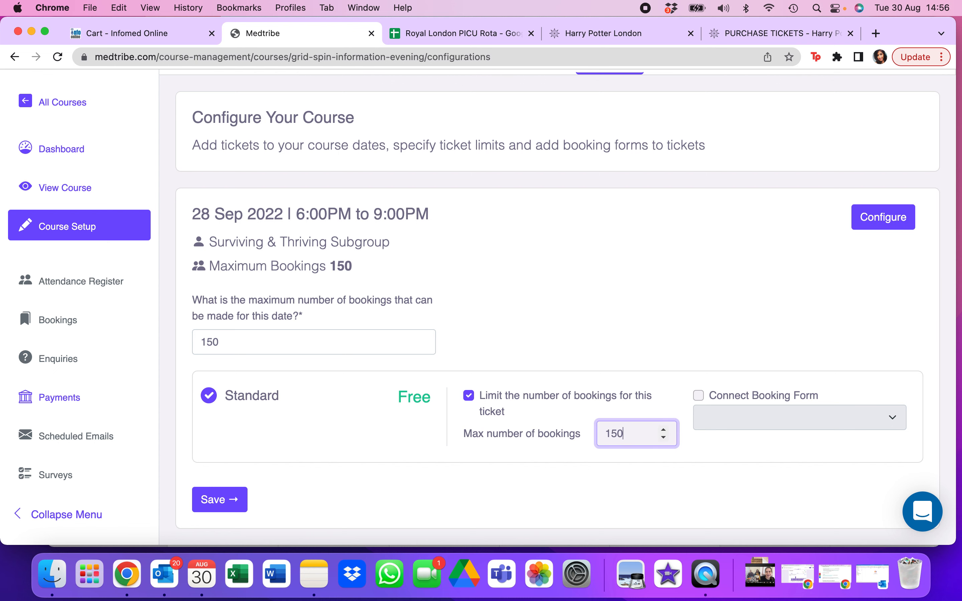
{"action": "left_click", "coordinate": [574, 499]}
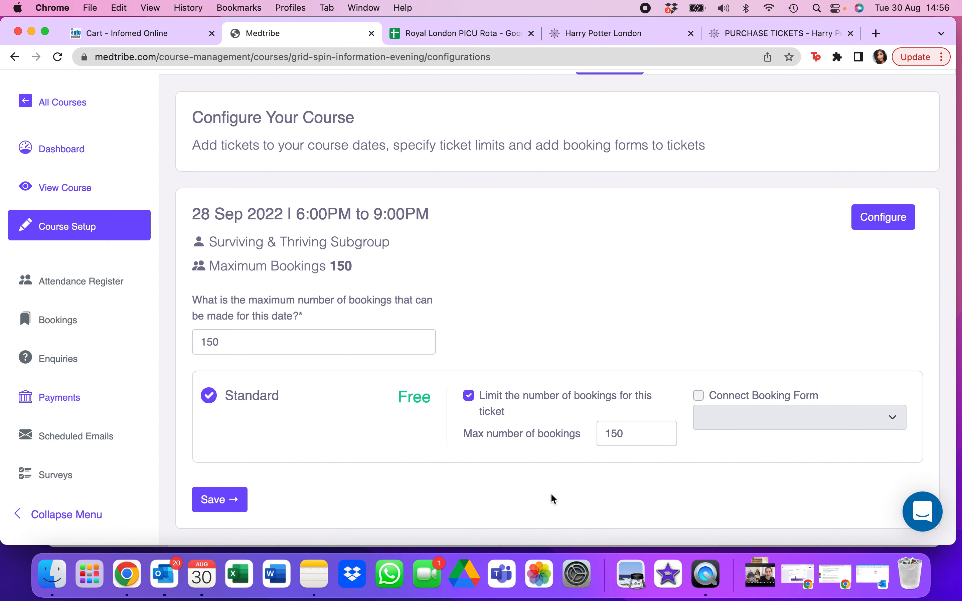
{"action": "left_click", "coordinate": [229, 501]}
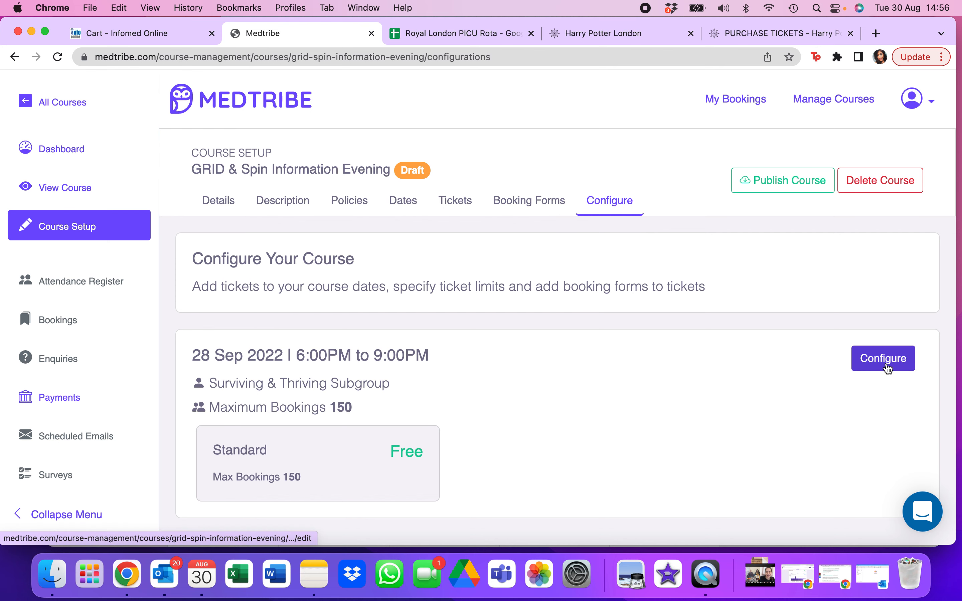
- Review the booking limits and Standard ticket settings of the 28 Sep 2022 date and save the configuration
{"action": "left_click", "coordinate": [883, 359]}
{"action": "scroll", "coordinate": [621, 418], "scroll_direction": "down", "scroll_amount": 3}
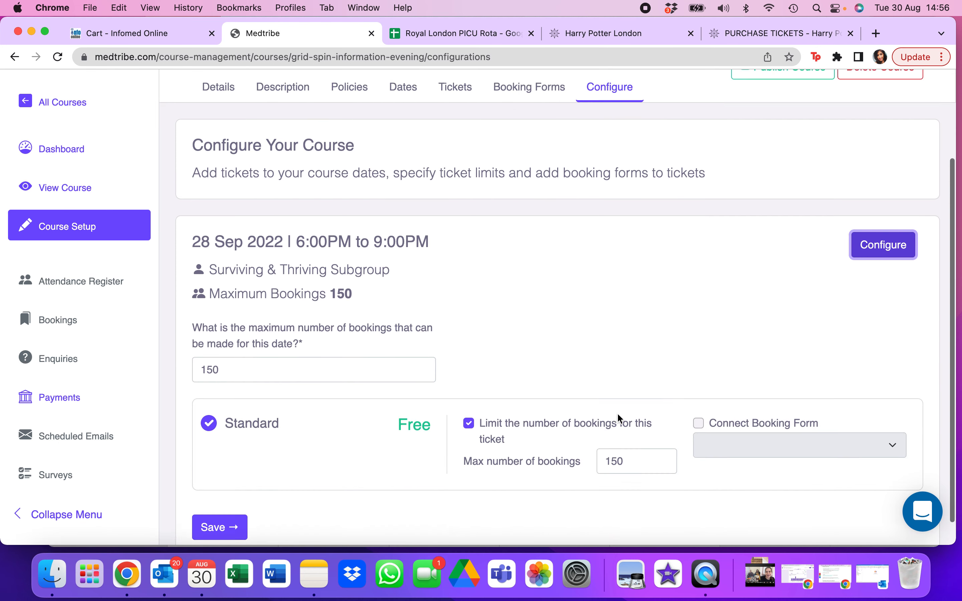
{"action": "scroll", "coordinate": [620, 419], "scroll_direction": "down", "scroll_amount": 1}
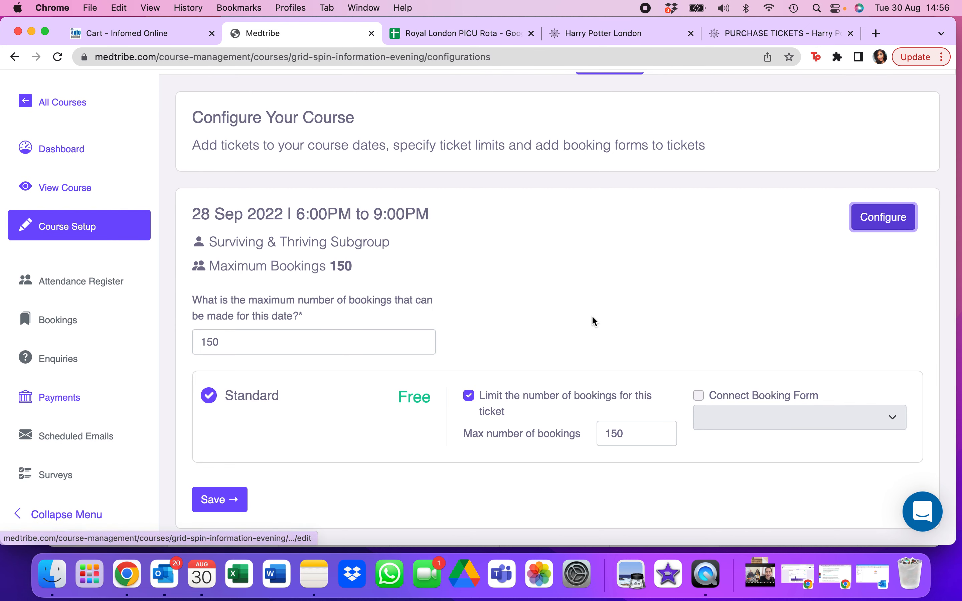
{"action": "left_click", "coordinate": [239, 493]}
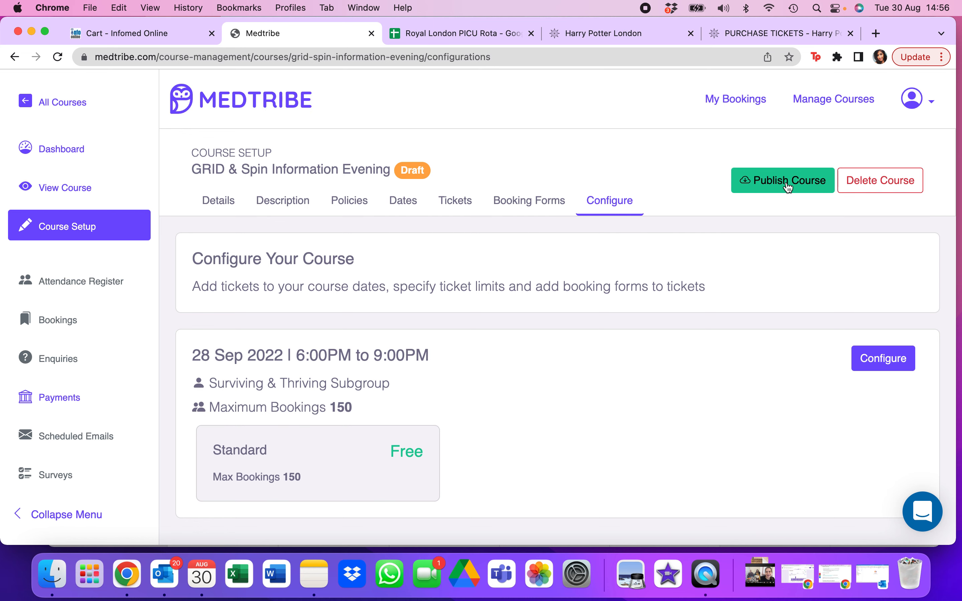
- Try to publish the course from its configuration and from its dates page, dismissing the publish dialog each time
{"action": "left_click", "coordinate": [789, 188]}
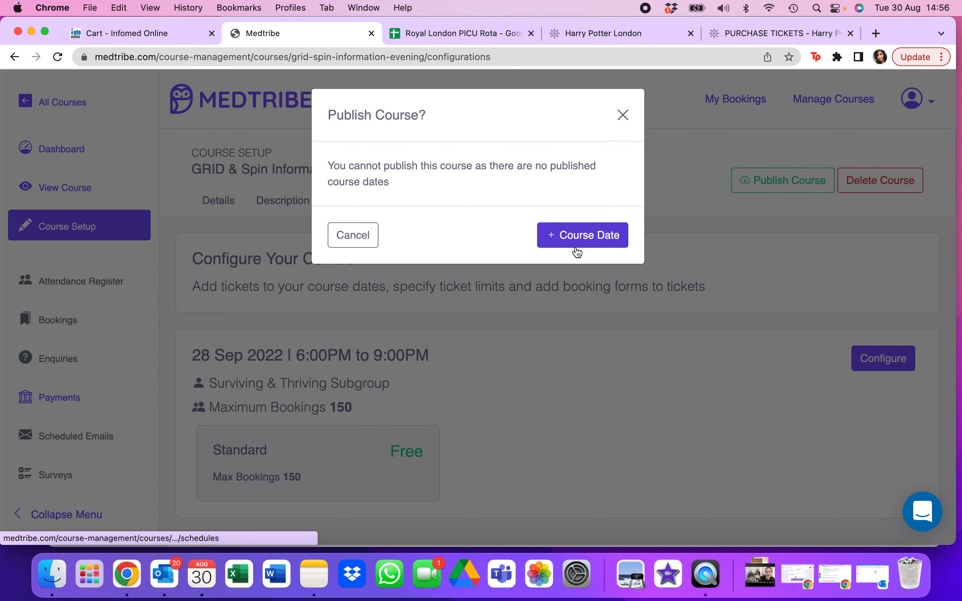
{"action": "left_click", "coordinate": [626, 117]}
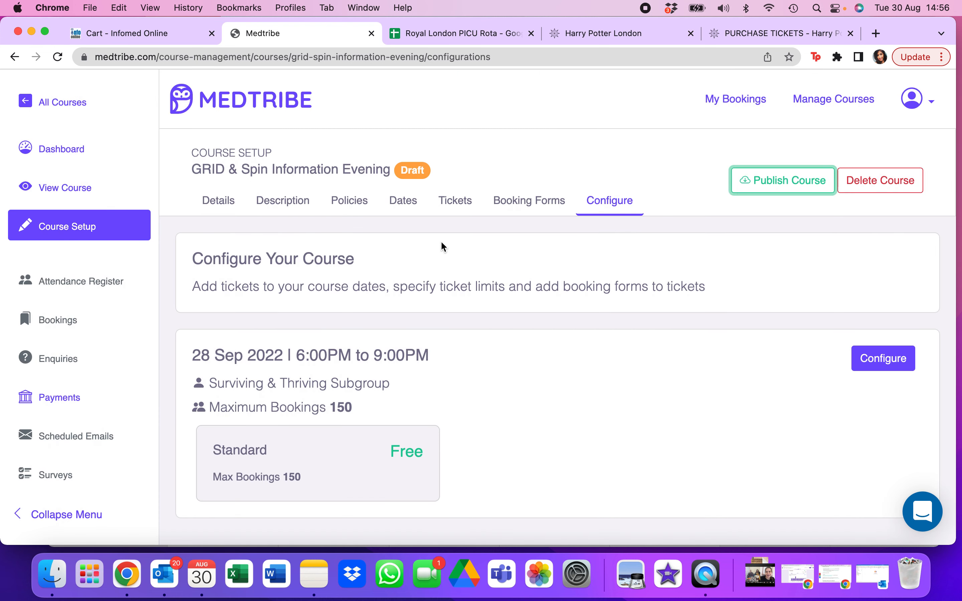
{"action": "left_click", "coordinate": [411, 211]}
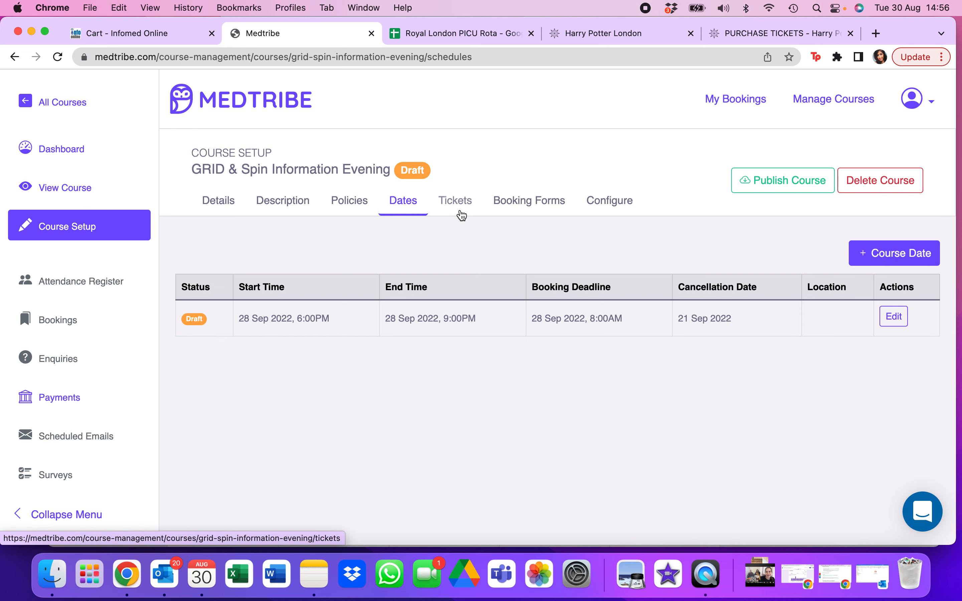
{"action": "left_click", "coordinate": [746, 183]}
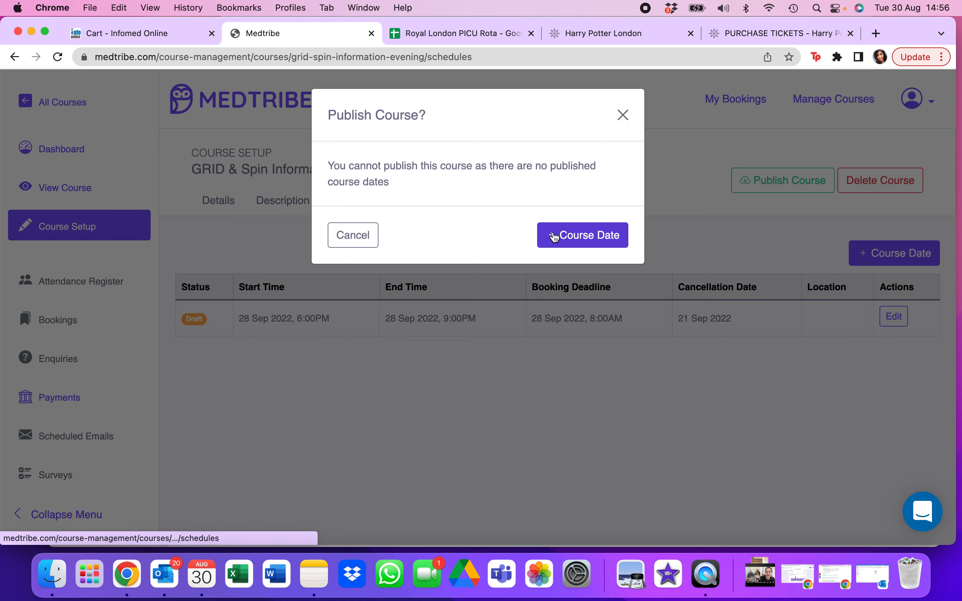
{"action": "left_click", "coordinate": [624, 115]}
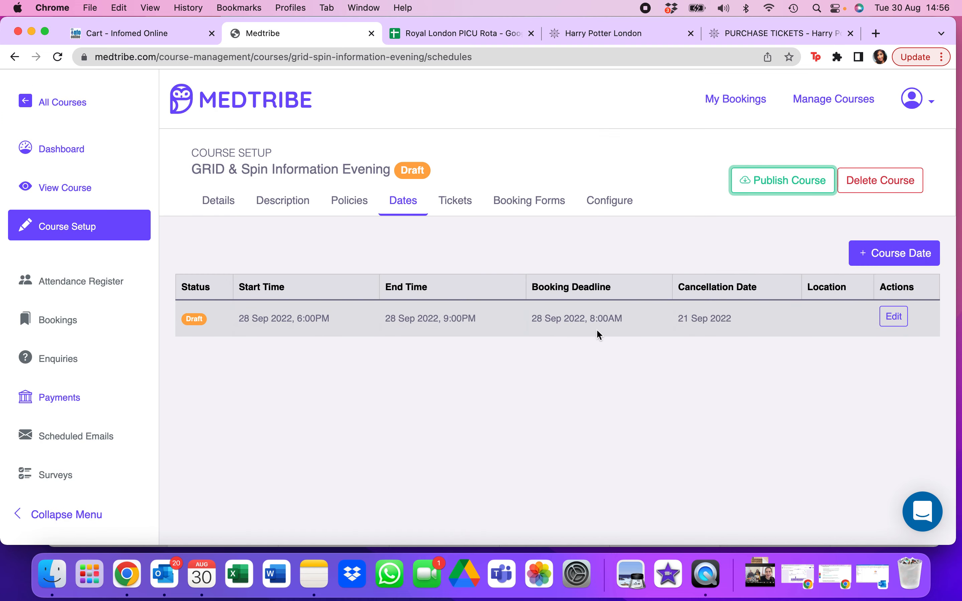
- Open the 28 Sep 2022 course date for editing, check its deadlines and delivery method, and save it
{"action": "left_click", "coordinate": [894, 317]}
{"action": "scroll", "coordinate": [496, 414], "scroll_direction": "down", "scroll_amount": 10}
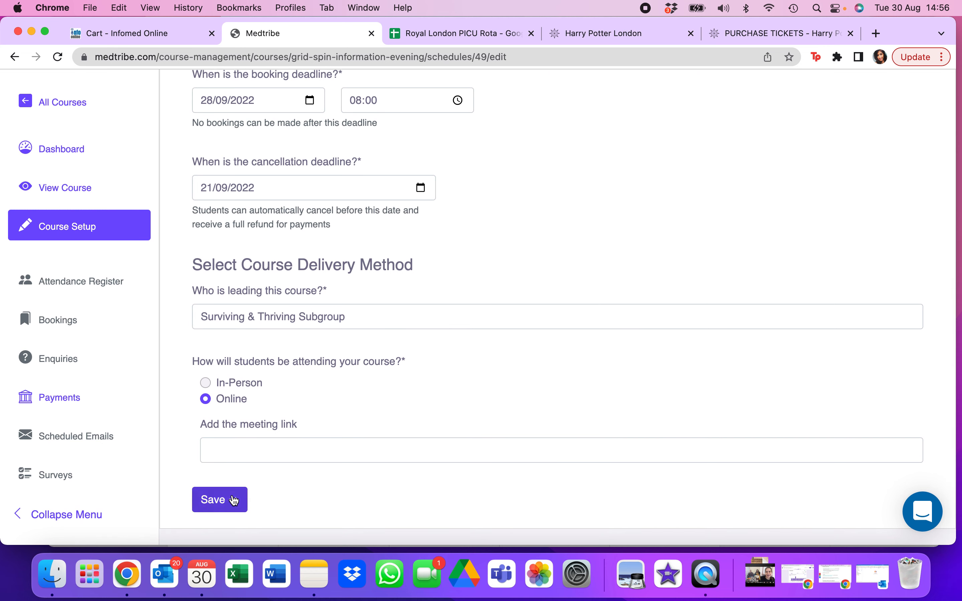
{"action": "left_click", "coordinate": [234, 501]}
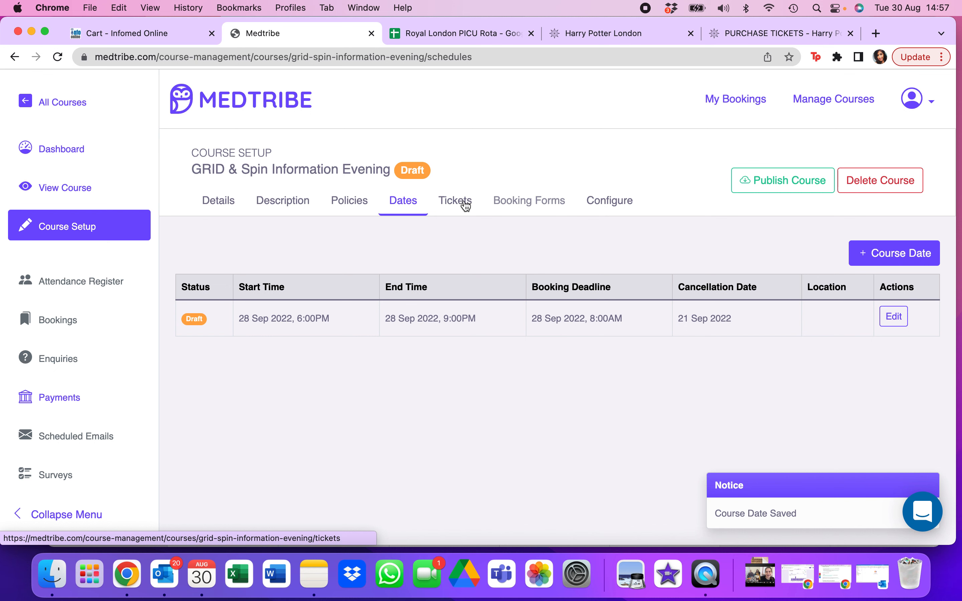
- Check the tickets, policies, description and details sections of the course setup
{"action": "left_click", "coordinate": [464, 205]}
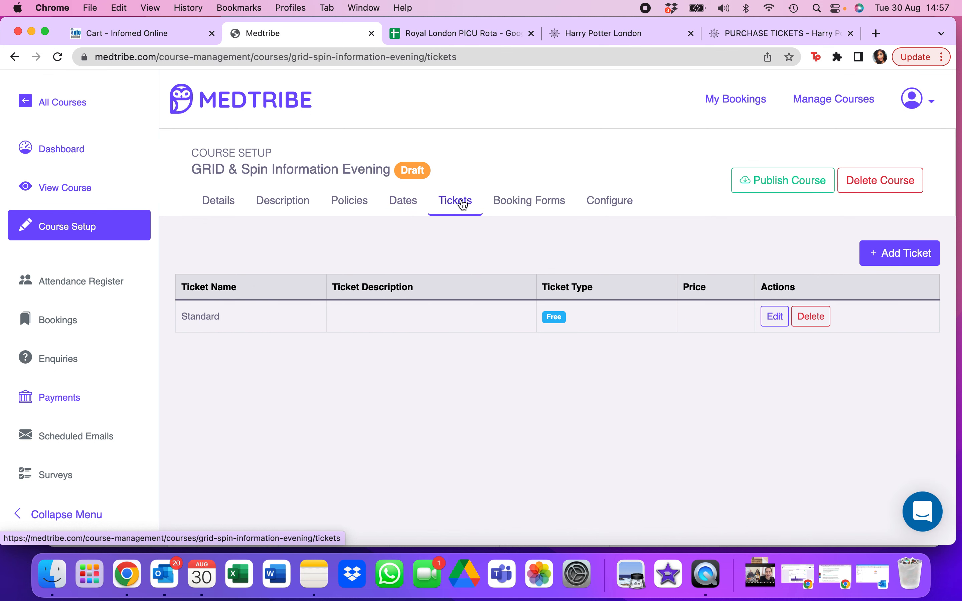
{"action": "left_click", "coordinate": [343, 206]}
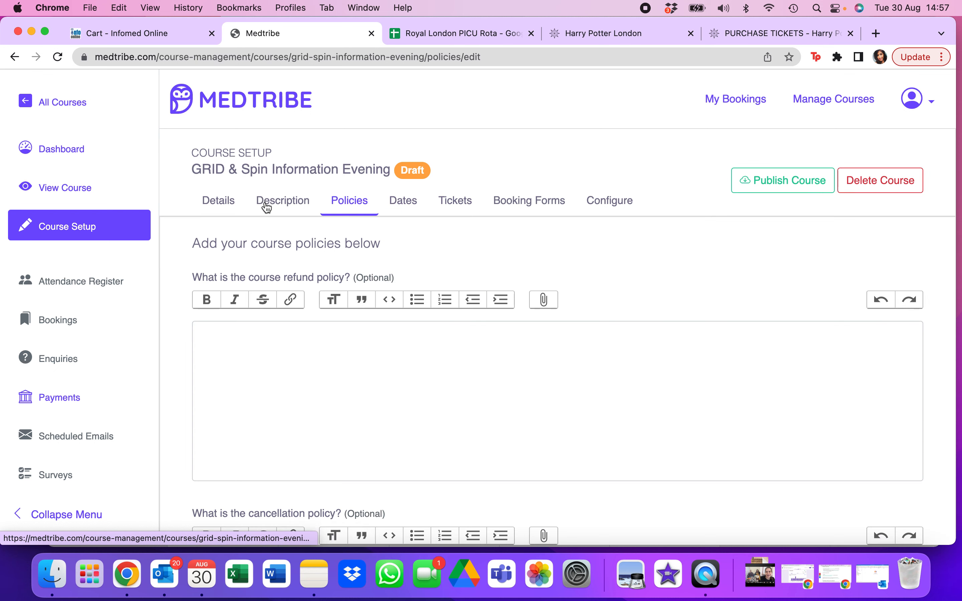
{"action": "left_click", "coordinate": [267, 209]}
{"action": "left_click", "coordinate": [208, 204]}
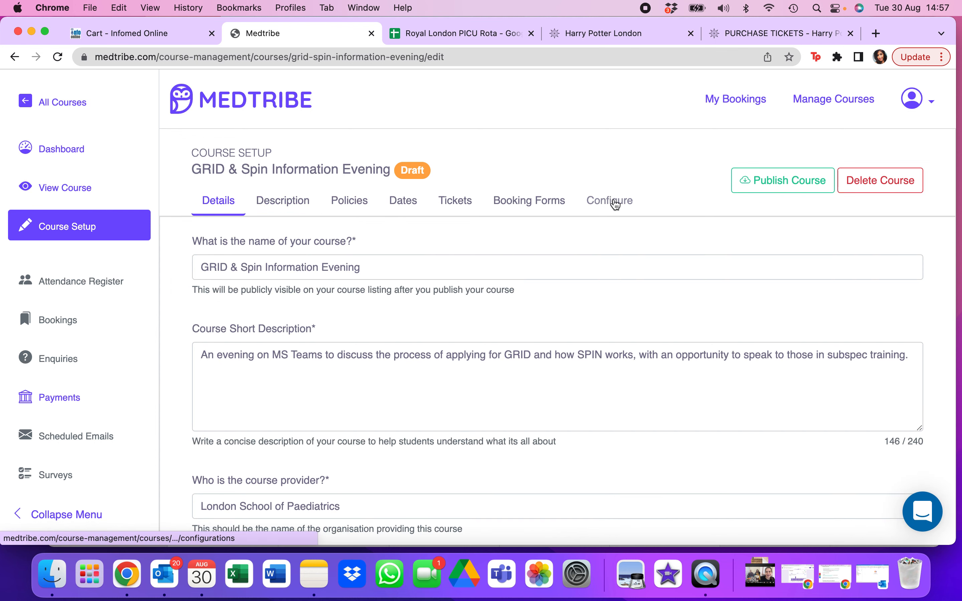
- Publish the 28 Sep 2022 course date in the configuration and publish the GRID & Spin Information Evening course
{"action": "left_click", "coordinate": [616, 204]}
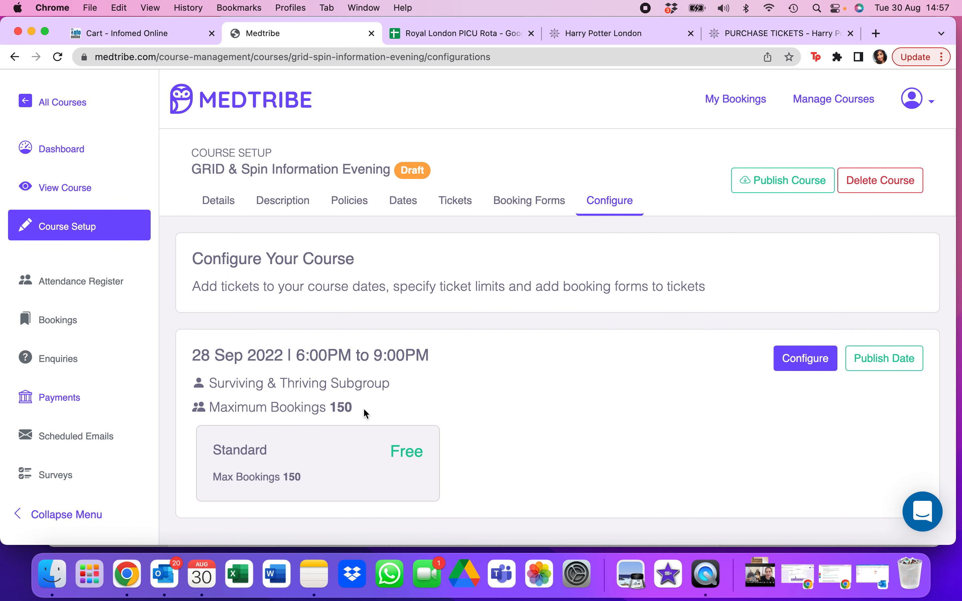
{"action": "left_click", "coordinate": [903, 359]}
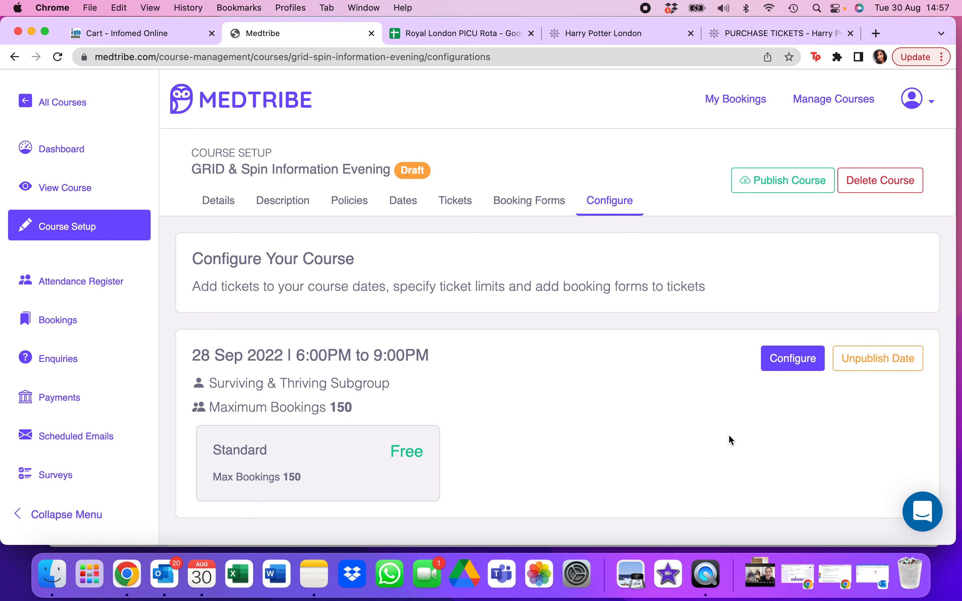
{"action": "left_click", "coordinate": [784, 187]}
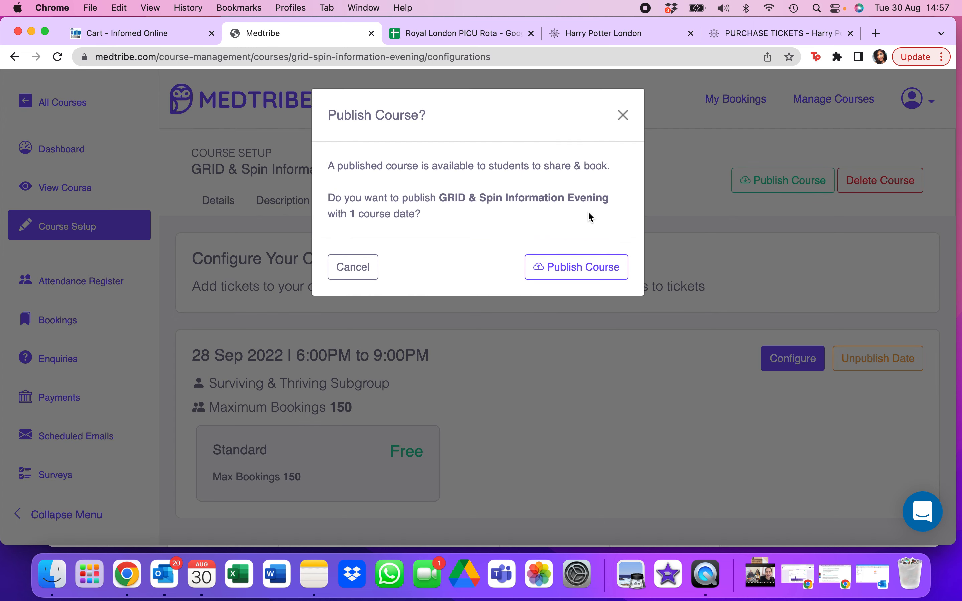
{"action": "left_click", "coordinate": [580, 269]}
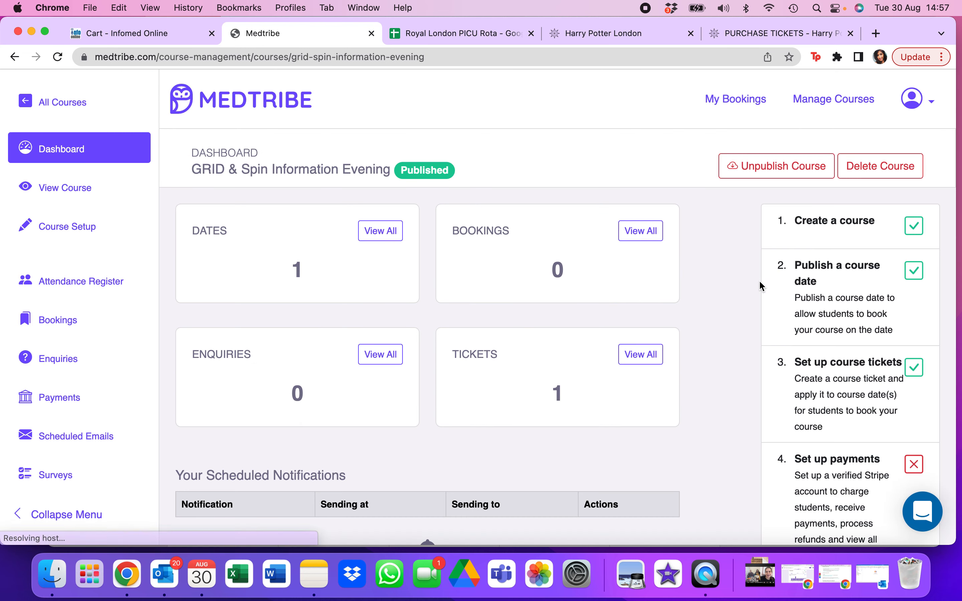
- Look over the course dashboard and the public course page, including its available tickets, description and sharing options
{"action": "scroll", "coordinate": [760, 282], "scroll_direction": "down", "scroll_amount": 5}
{"action": "scroll", "coordinate": [762, 285], "scroll_direction": "up", "scroll_amount": 6}
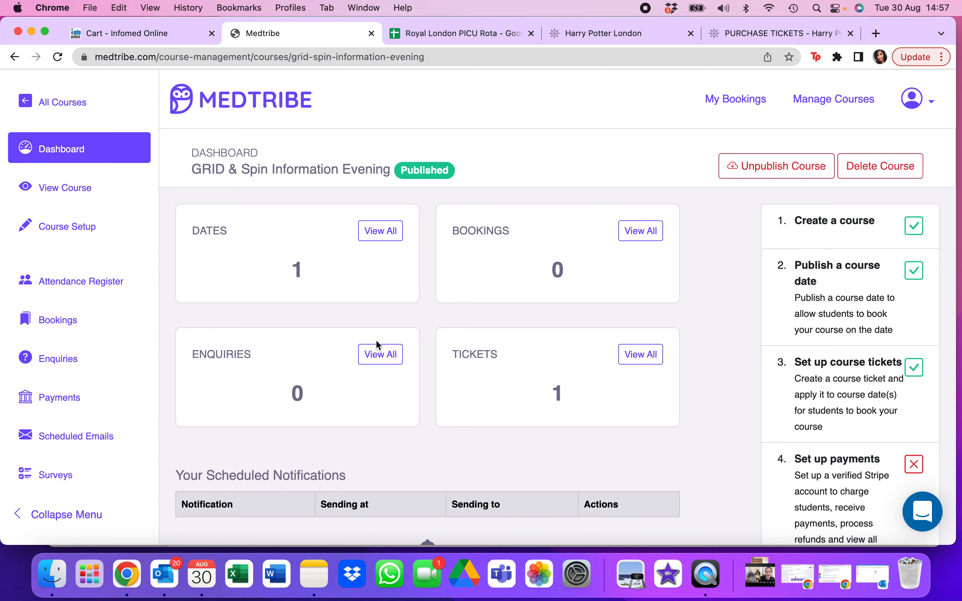
{"action": "left_click", "coordinate": [65, 187]}
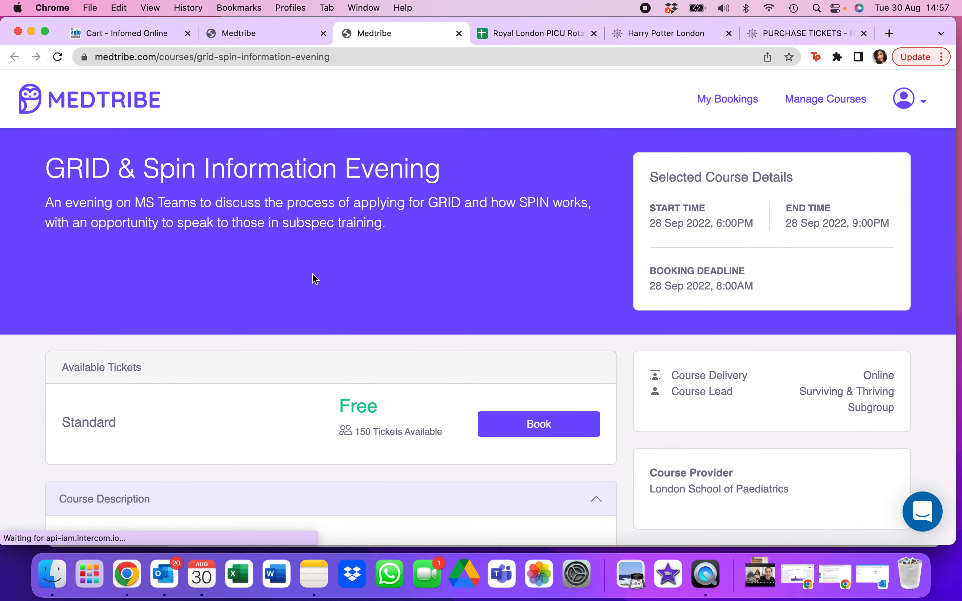
{"action": "scroll", "coordinate": [315, 278], "scroll_direction": "down", "scroll_amount": 5}
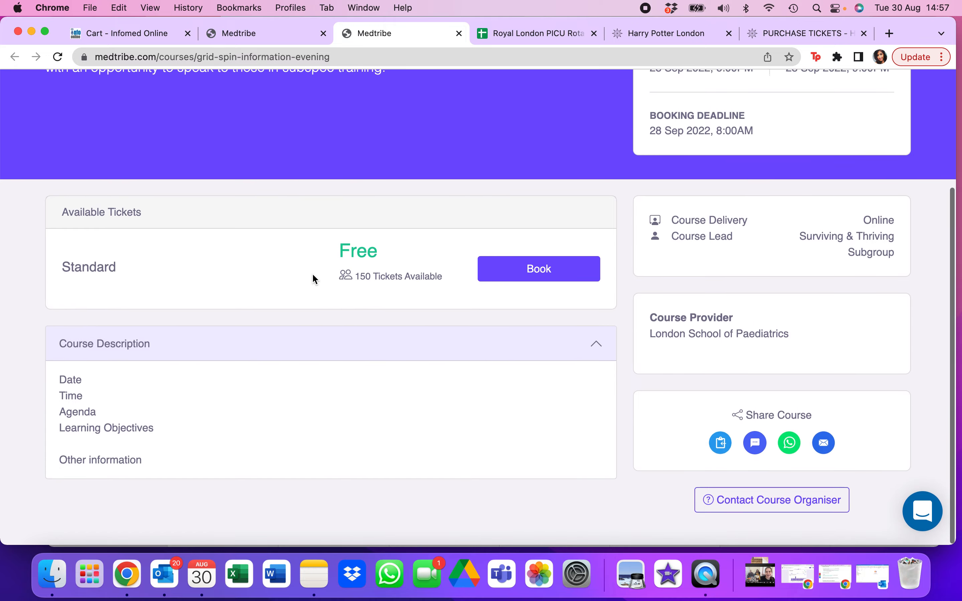
{"action": "scroll", "coordinate": [313, 275], "scroll_direction": "up", "scroll_amount": 5}
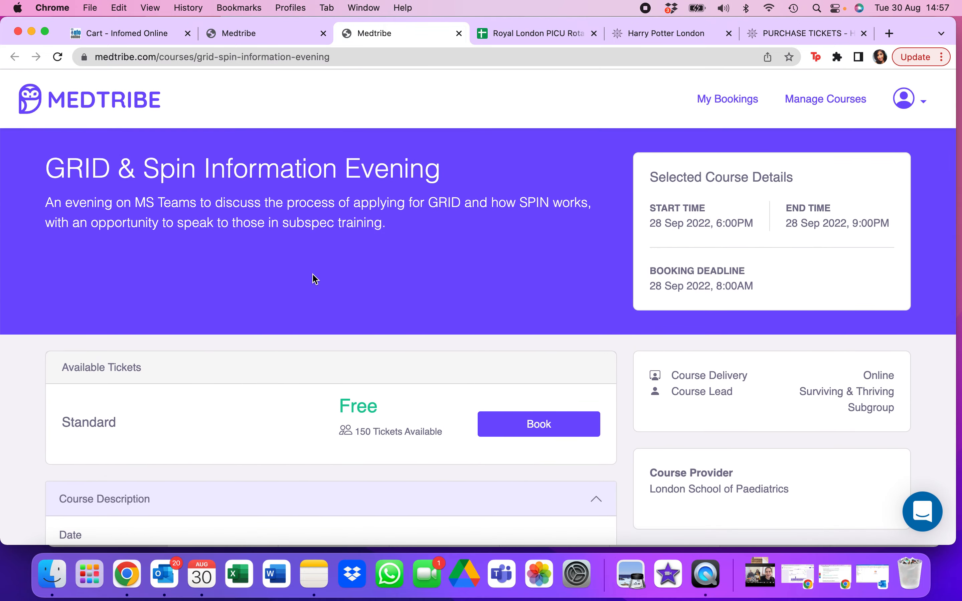
{"action": "scroll", "coordinate": [314, 275], "scroll_direction": "down", "scroll_amount": 5}
{"action": "scroll", "coordinate": [313, 281], "scroll_direction": "up", "scroll_amount": 5}
{"action": "scroll", "coordinate": [314, 284], "scroll_direction": "down", "scroll_amount": 5}
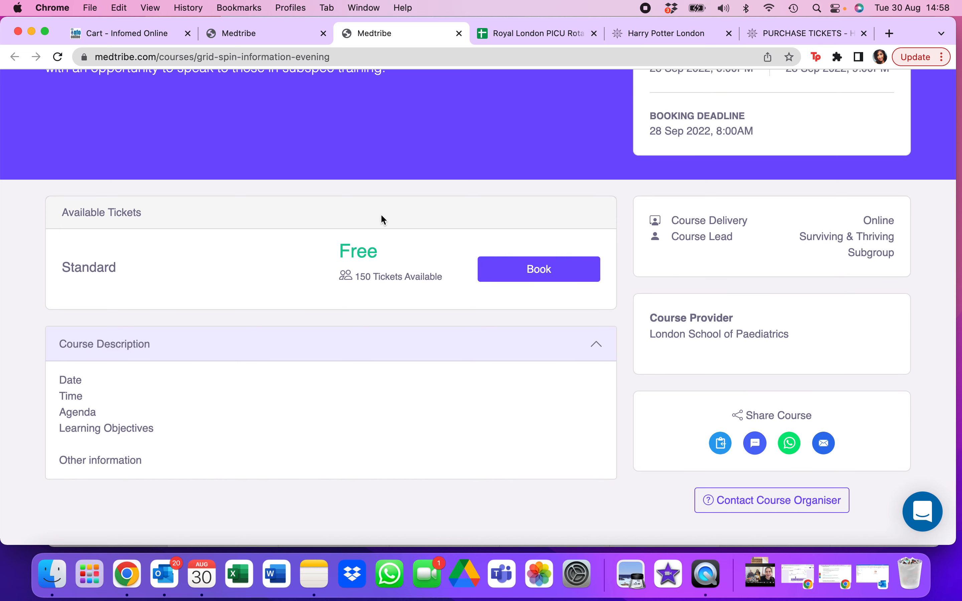
{"action": "scroll", "coordinate": [382, 219], "scroll_direction": "up", "scroll_amount": 5}
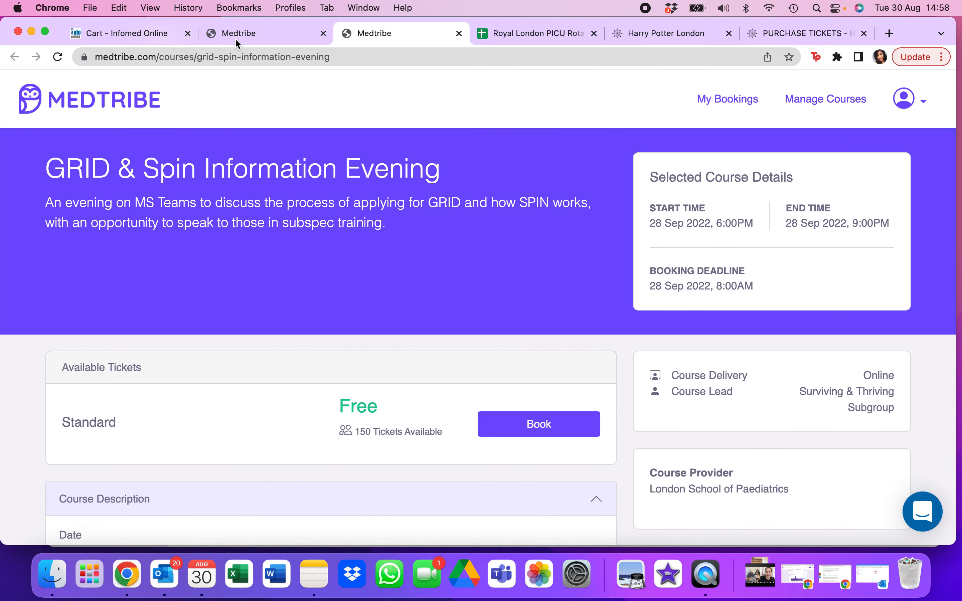
- Return to the course management dashboard and examine the attendance register and its course date filter
{"action": "left_click", "coordinate": [264, 29]}
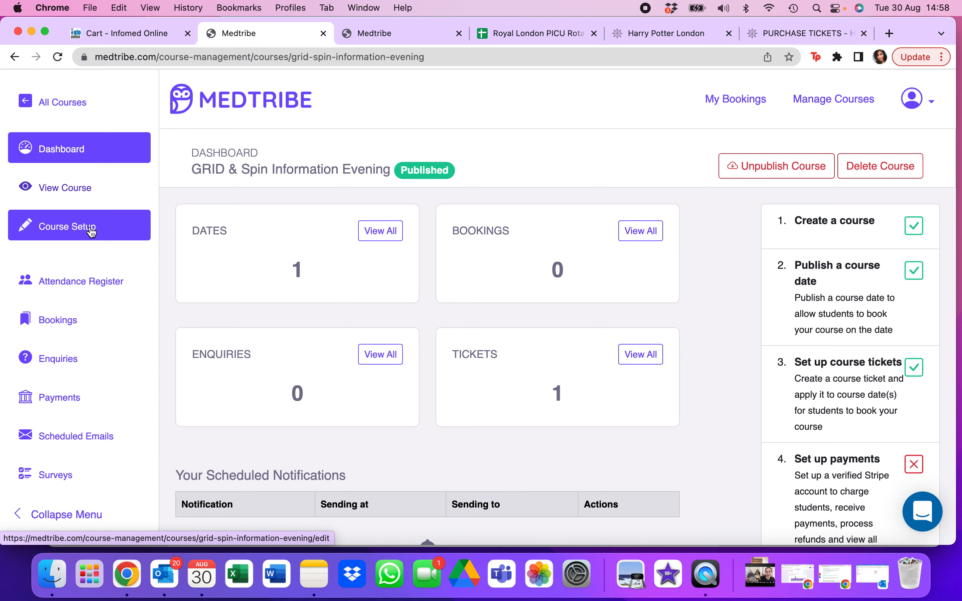
{"action": "left_click", "coordinate": [125, 292]}
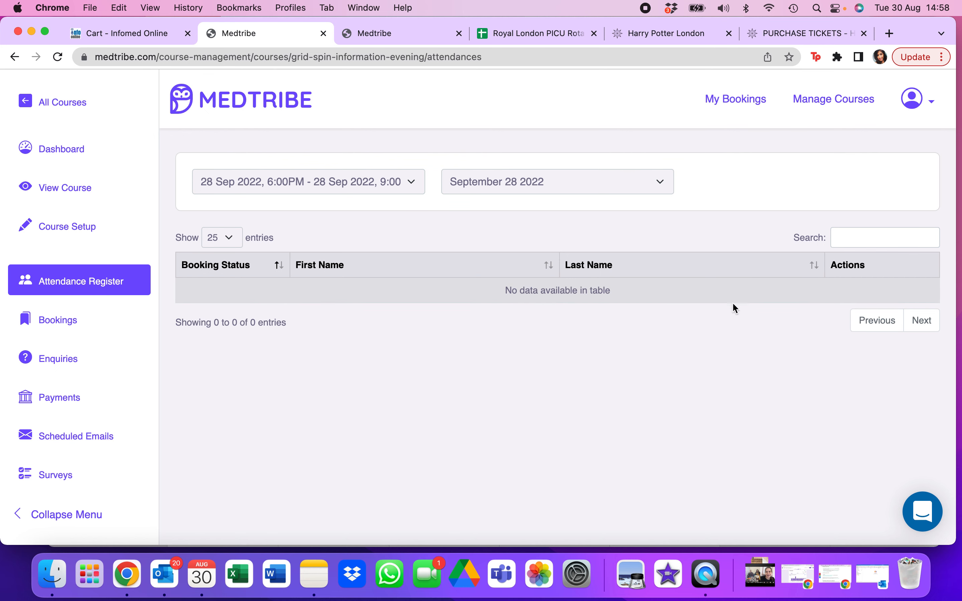
{"action": "scroll", "coordinate": [725, 511], "scroll_direction": "down", "scroll_amount": 1}
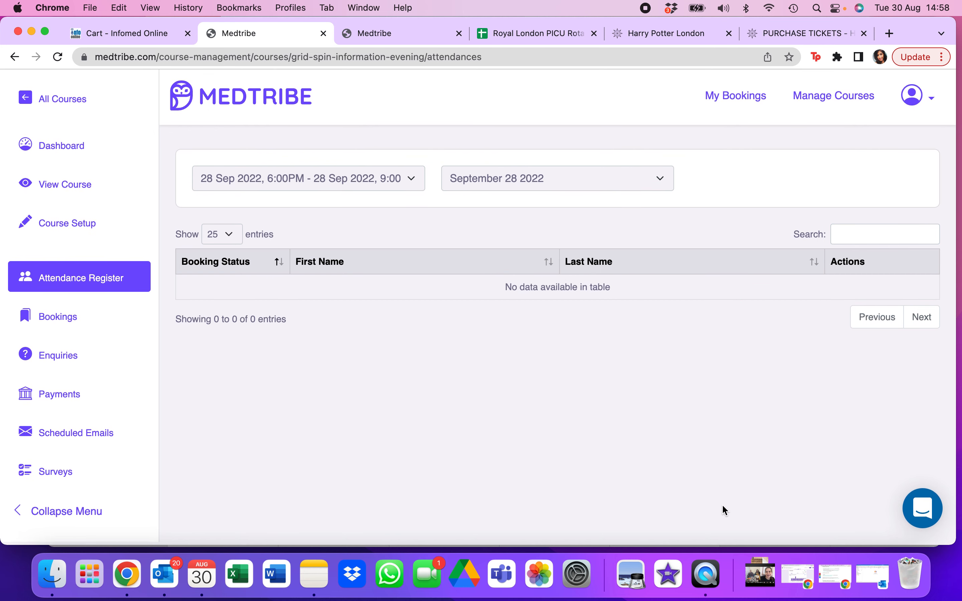
{"action": "left_click", "coordinate": [411, 191]}
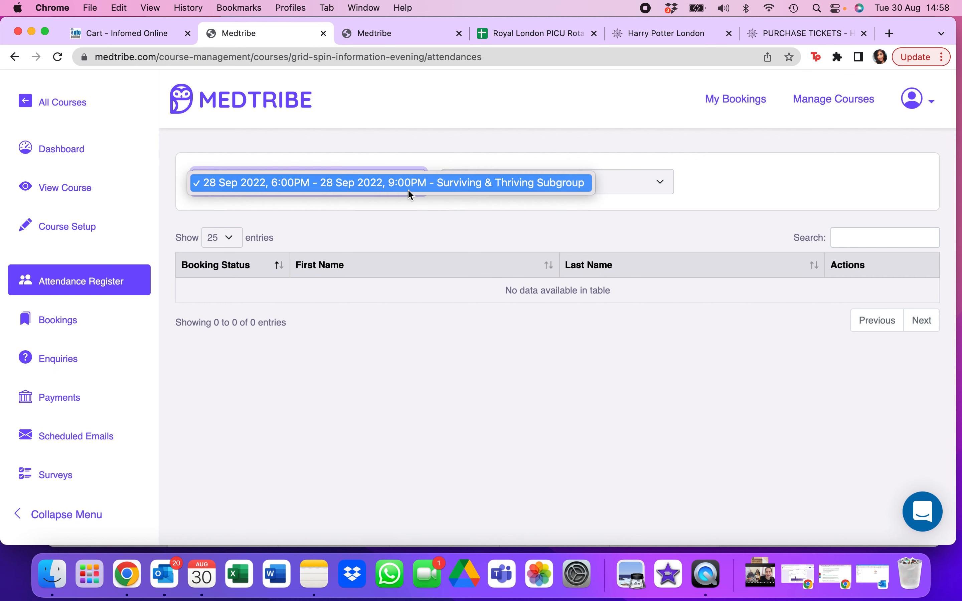
{"action": "left_click", "coordinate": [111, 317]}
- Compare the student bookings list with the attendance register and view the booking form responses
{"action": "left_click", "coordinate": [71, 323]}
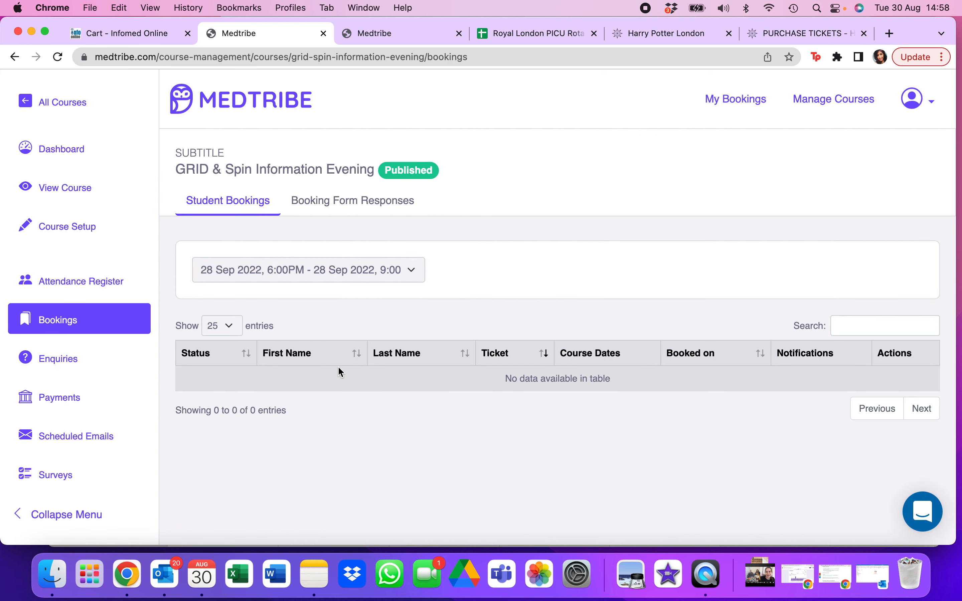
{"action": "left_click", "coordinate": [101, 289]}
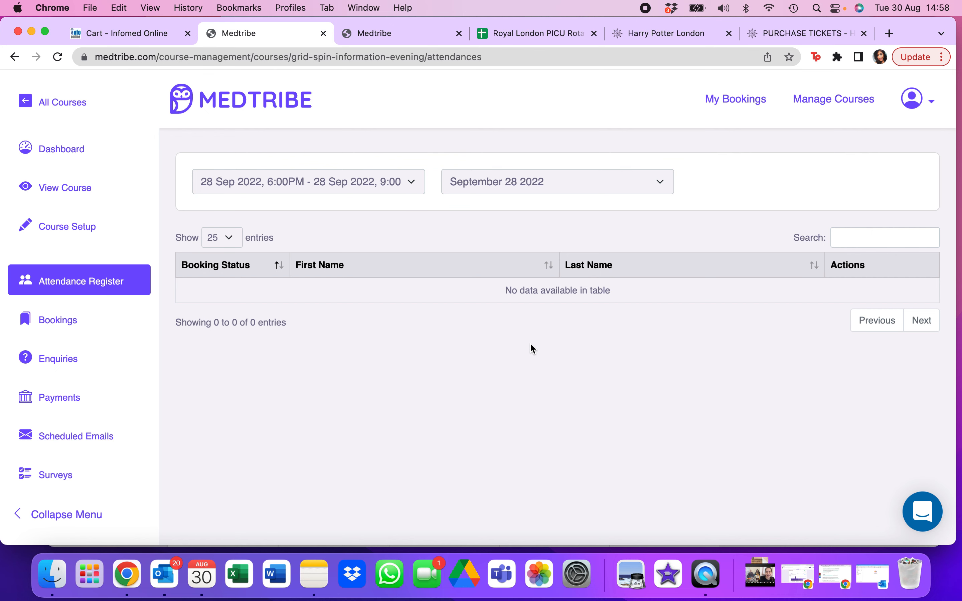
{"action": "left_click", "coordinate": [116, 325]}
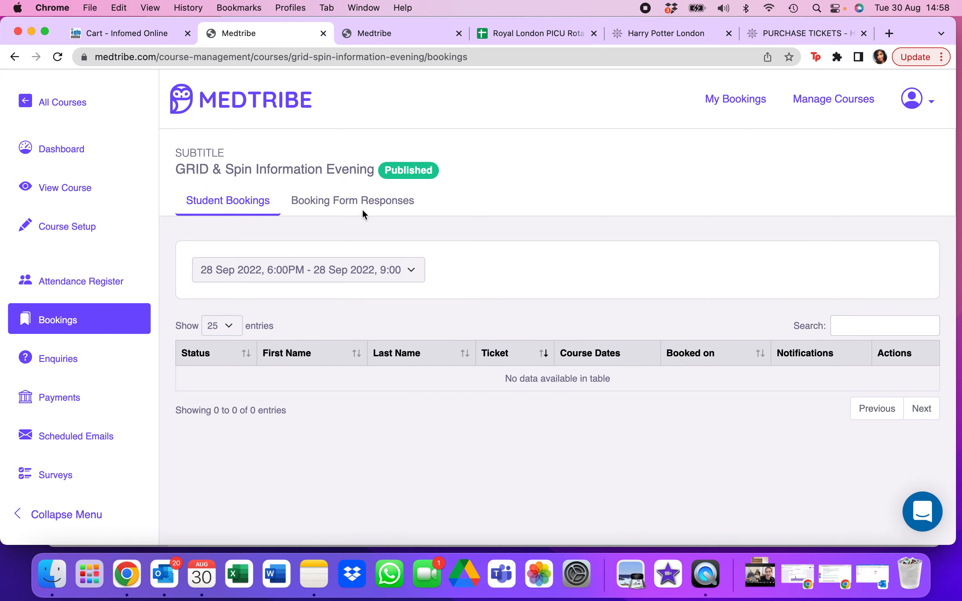
{"action": "left_click", "coordinate": [367, 210]}
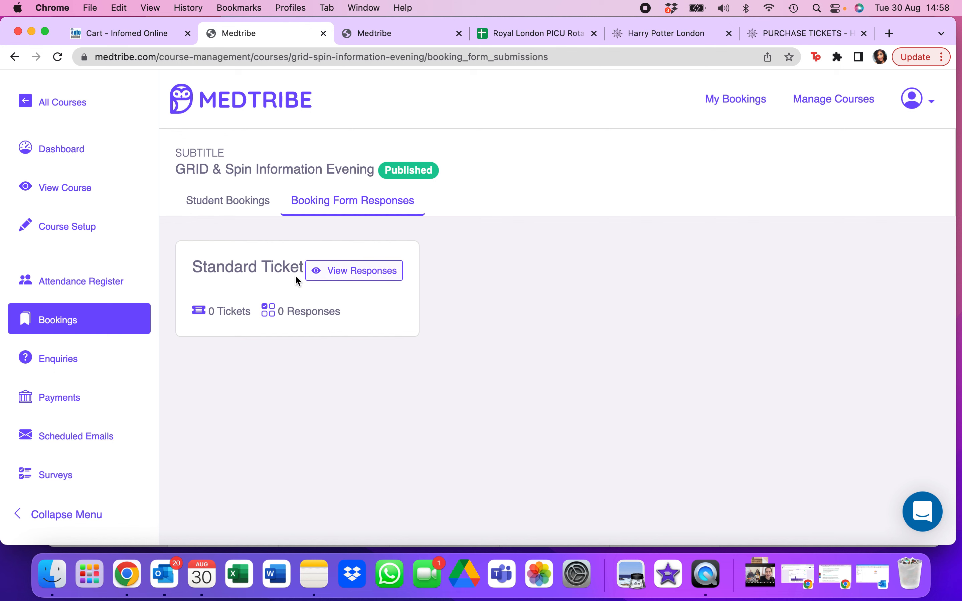
- Review the course's attendance register, bookings, enquiries and payment settings
{"action": "left_click", "coordinate": [133, 274]}
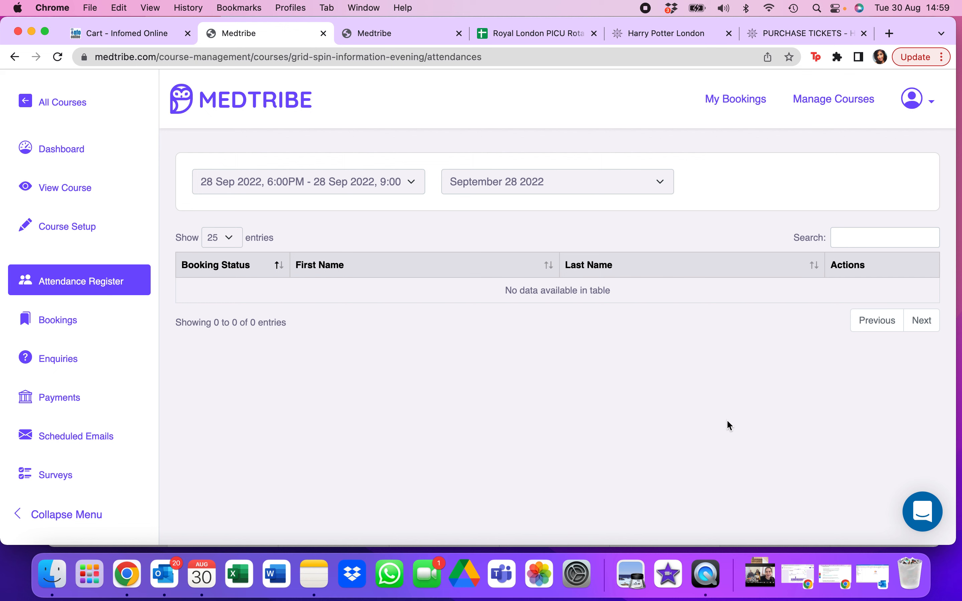
{"action": "left_click", "coordinate": [92, 332]}
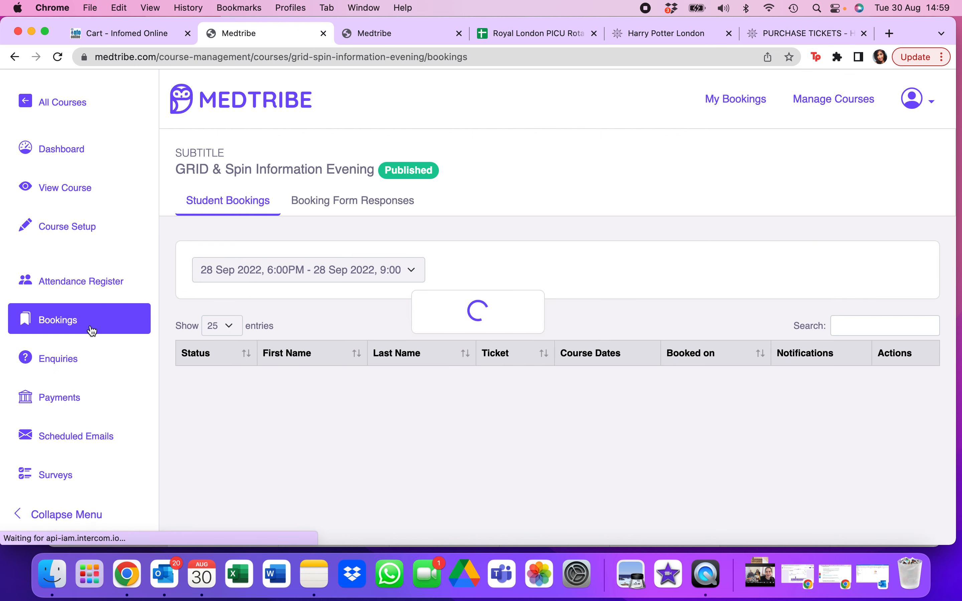
{"action": "left_click", "coordinate": [72, 359]}
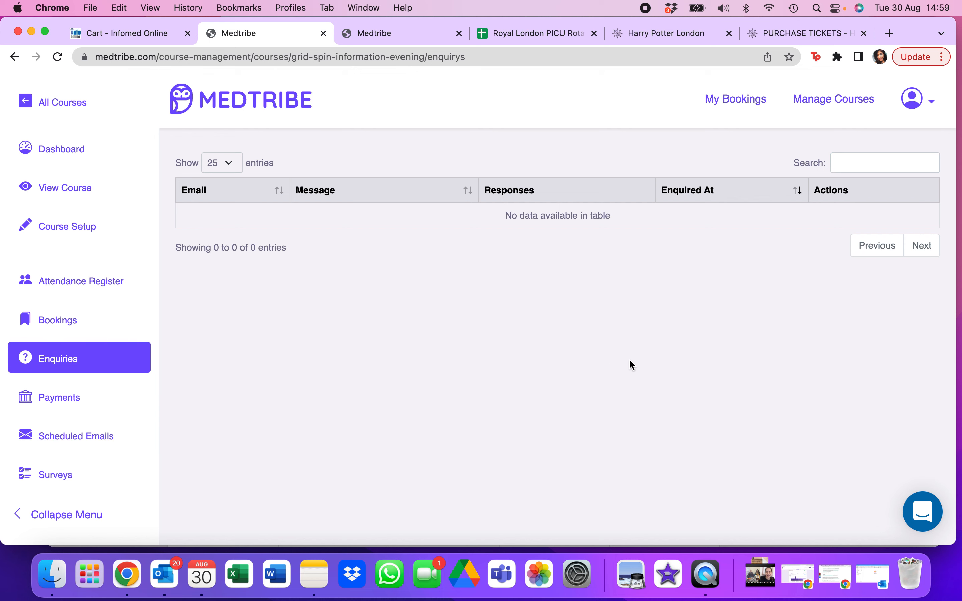
{"action": "left_click", "coordinate": [105, 399]}
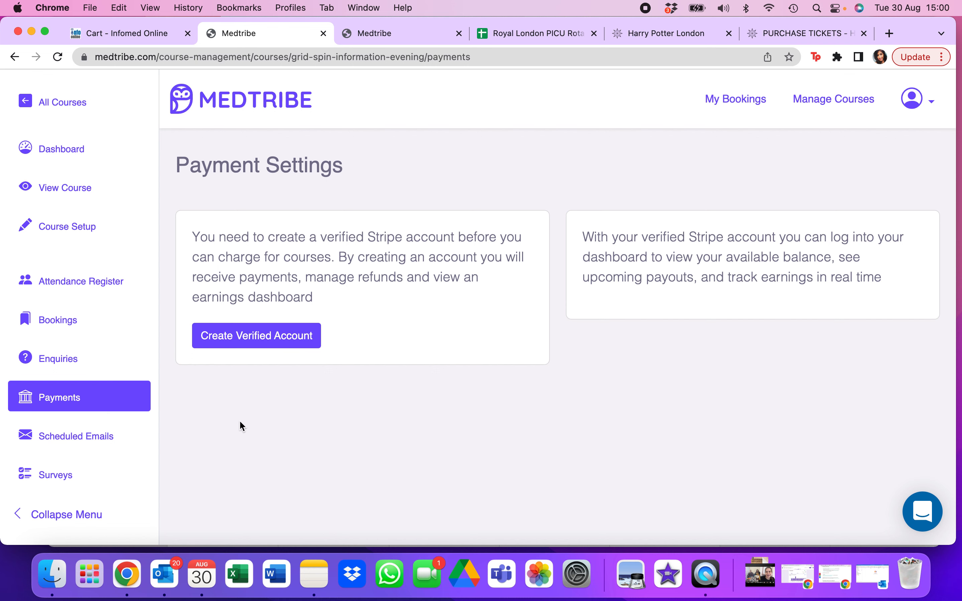
- Open a new scheduled email for the course and examine its content, send time and recipient options
{"action": "left_click", "coordinate": [105, 436]}
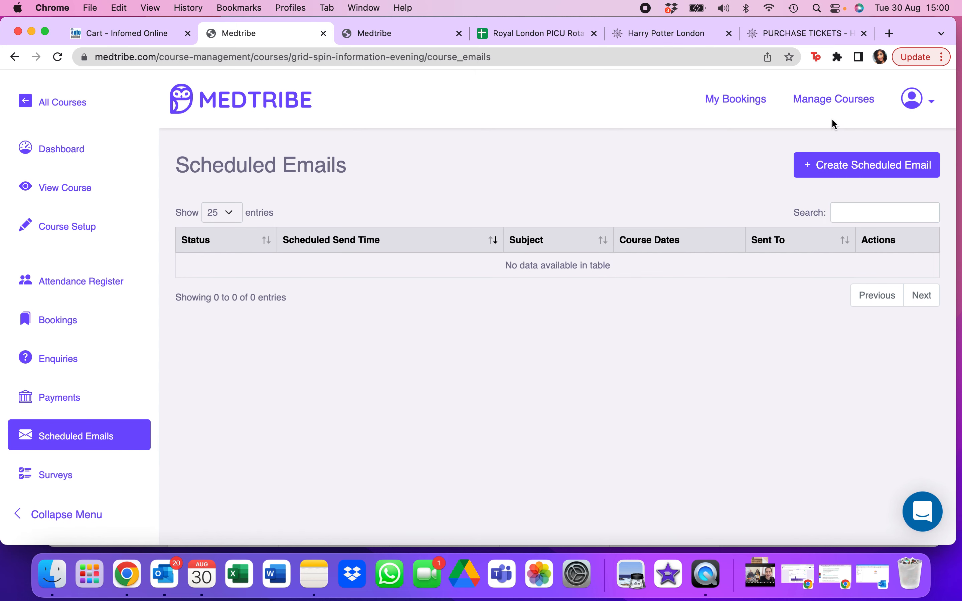
{"action": "left_click", "coordinate": [831, 172]}
{"action": "scroll", "coordinate": [532, 337], "scroll_direction": "down", "scroll_amount": 2}
{"action": "scroll", "coordinate": [532, 337], "scroll_direction": "down", "scroll_amount": 4}
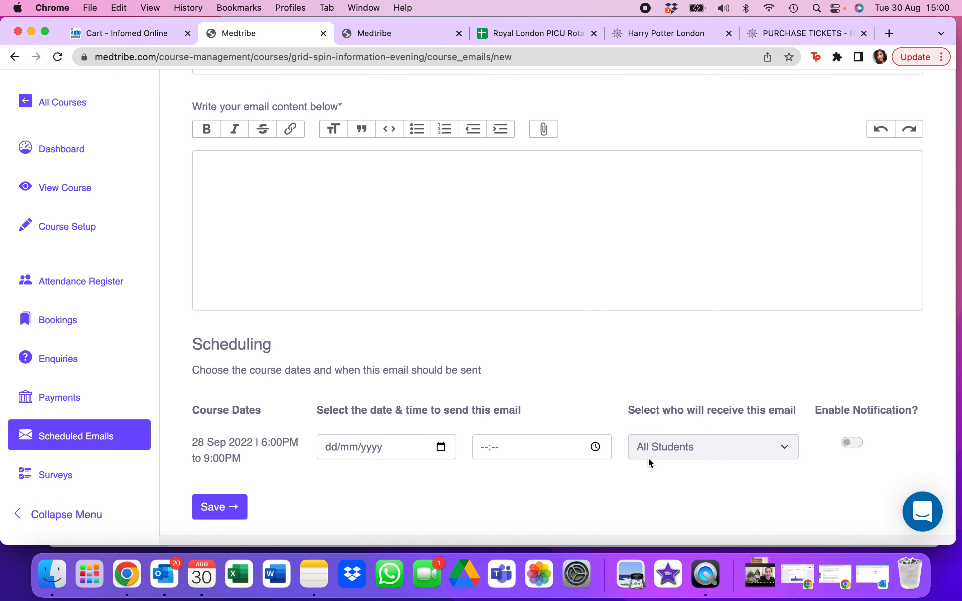
{"action": "left_click", "coordinate": [708, 446]}
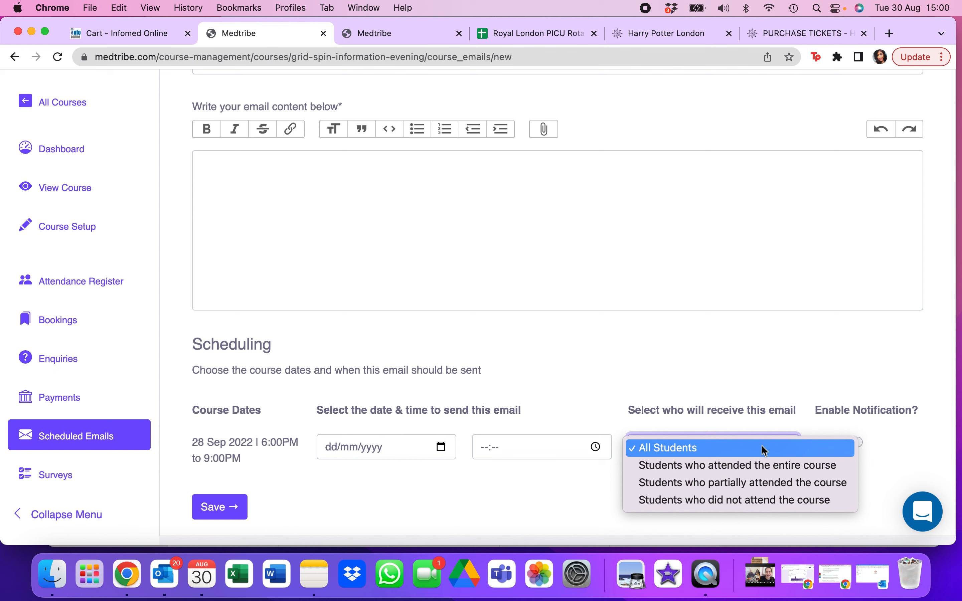
{"action": "left_click", "coordinate": [734, 452]}
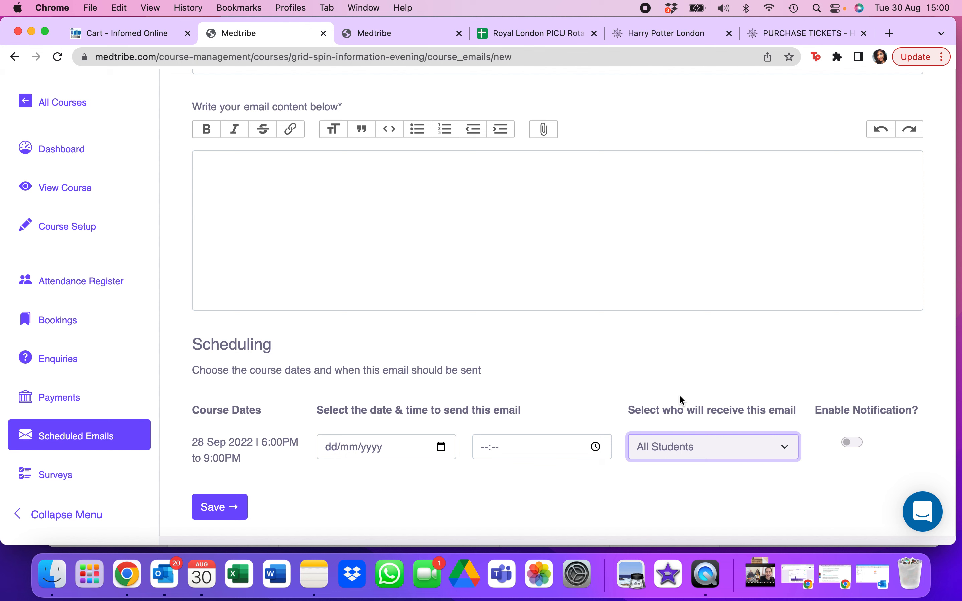
{"action": "left_click", "coordinate": [694, 446]}
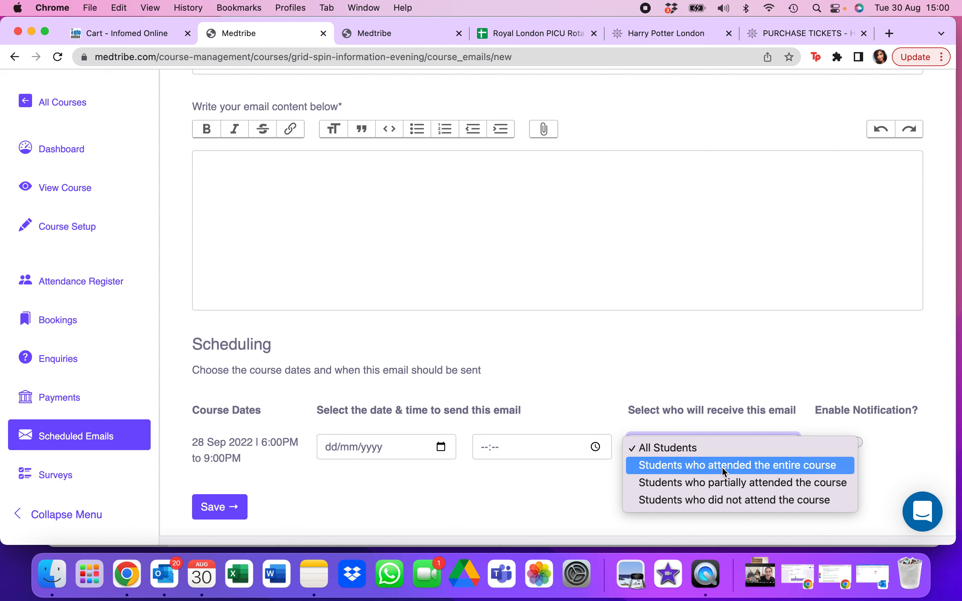
{"action": "left_click", "coordinate": [561, 500]}
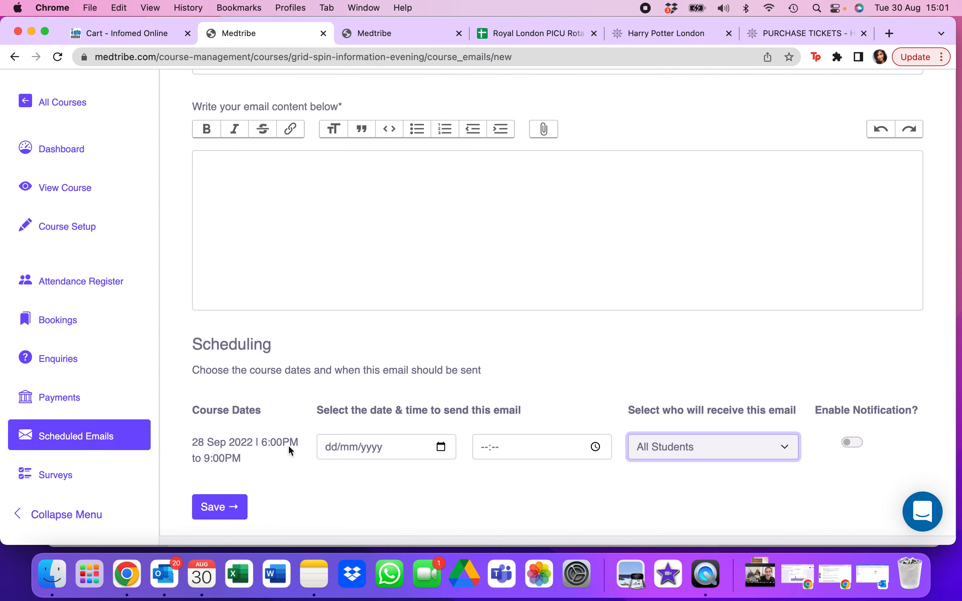
{"action": "scroll", "coordinate": [346, 457], "scroll_direction": "up", "scroll_amount": 5}
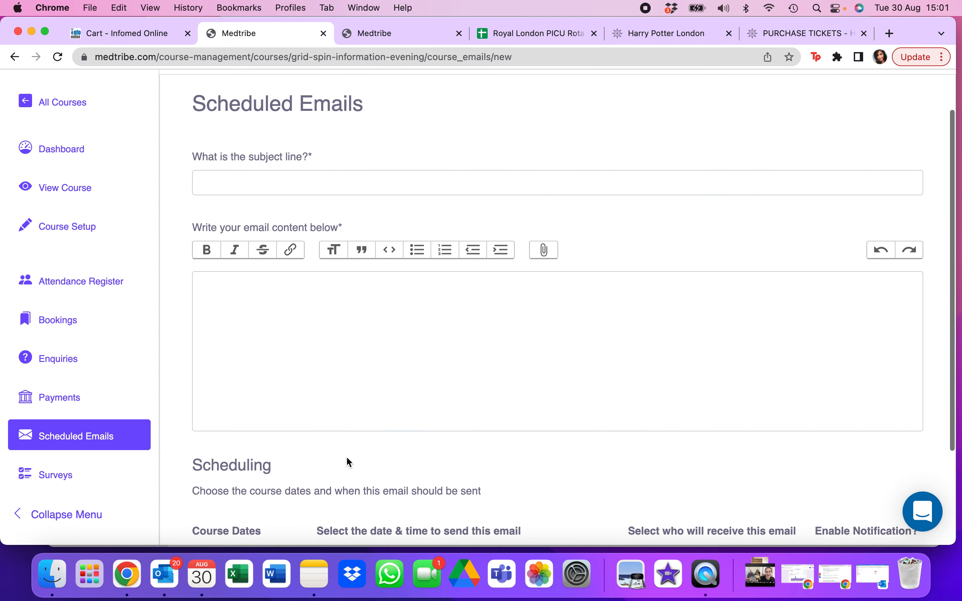
{"action": "scroll", "coordinate": [346, 456], "scroll_direction": "down", "scroll_amount": 5}
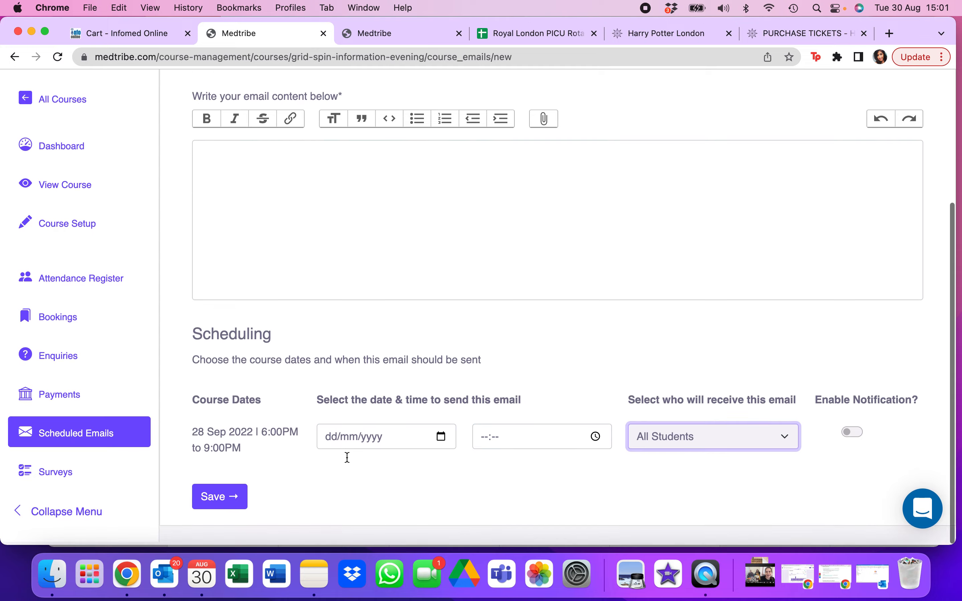
- Examine the course surveys, look through the new survey form, and open the survey responses
{"action": "left_click", "coordinate": [111, 476]}
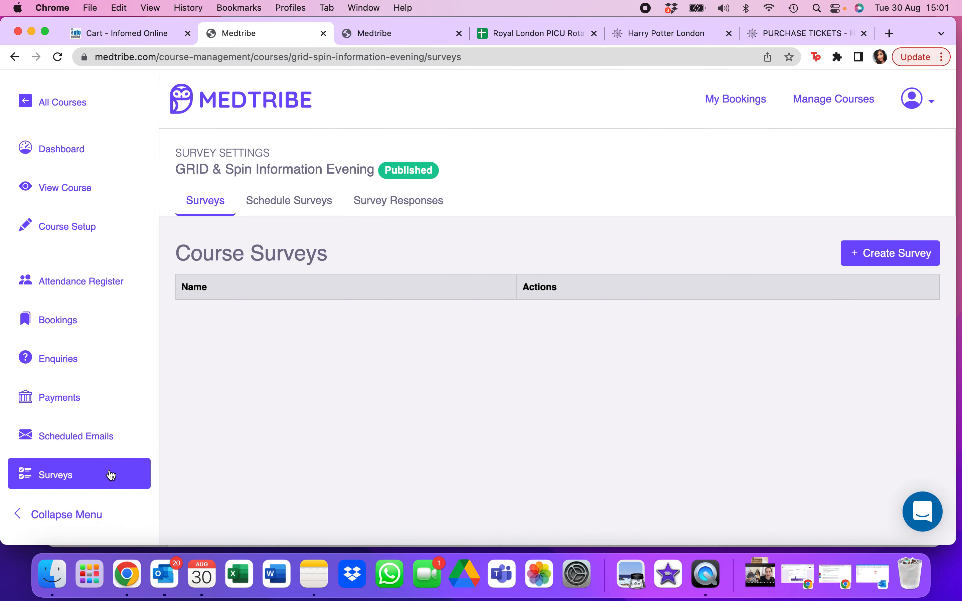
{"action": "left_click", "coordinate": [101, 436]}
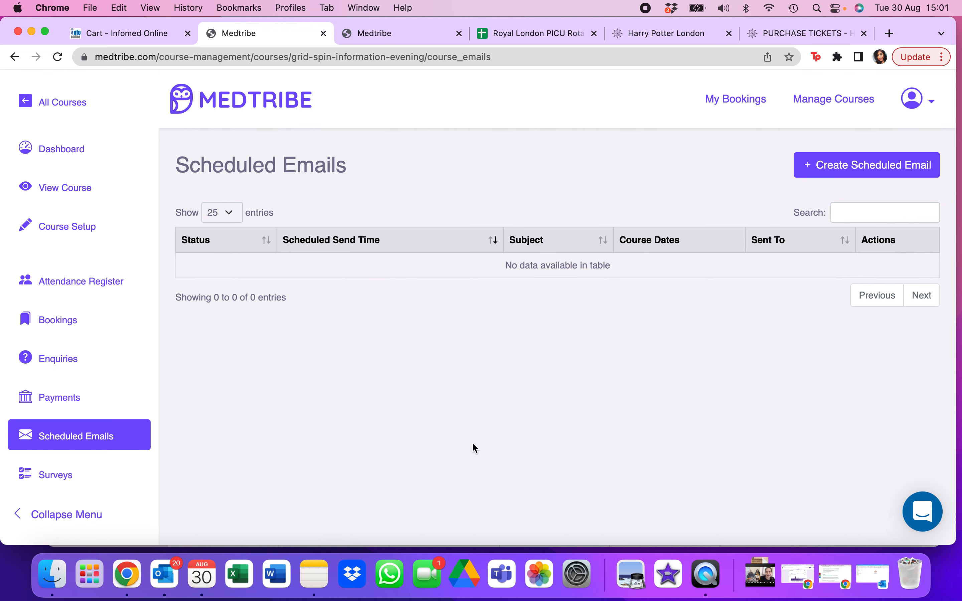
{"action": "left_click", "coordinate": [97, 480]}
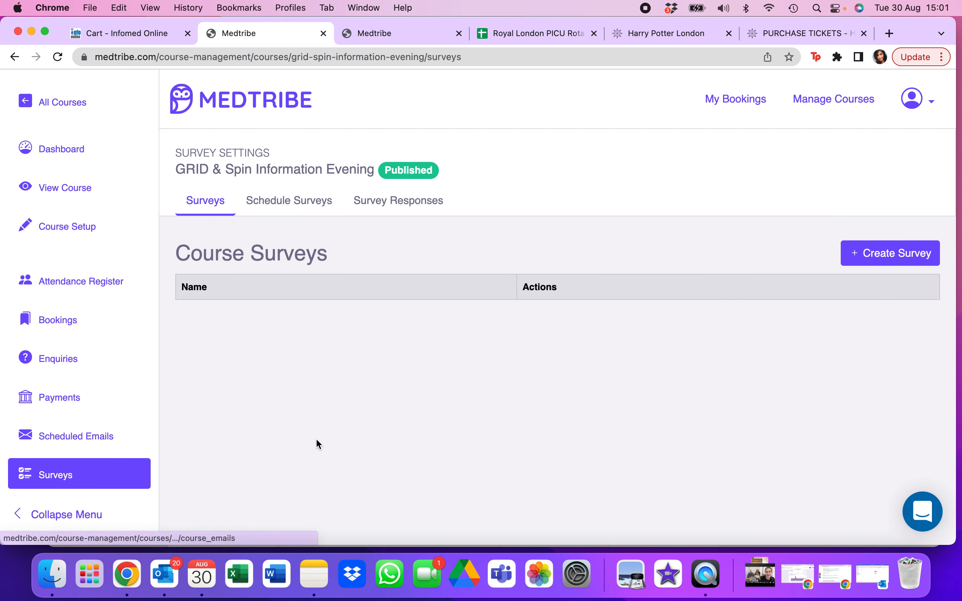
{"action": "left_click", "coordinate": [907, 262]}
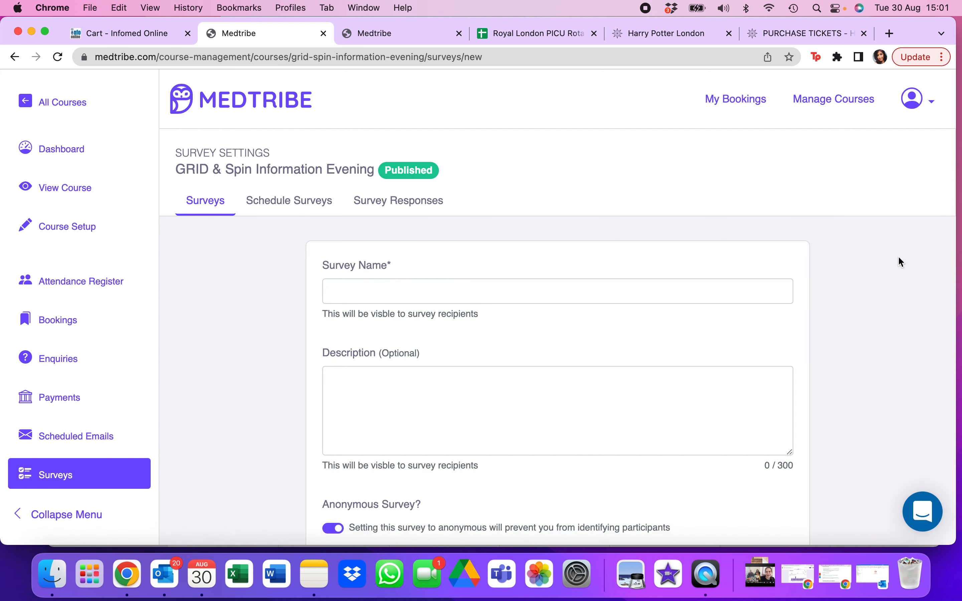
{"action": "scroll", "coordinate": [636, 288], "scroll_direction": "down", "scroll_amount": 3}
{"action": "scroll", "coordinate": [636, 288], "scroll_direction": "up", "scroll_amount": 1}
{"action": "scroll", "coordinate": [637, 287], "scroll_direction": "down", "scroll_amount": 1}
{"action": "scroll", "coordinate": [637, 287], "scroll_direction": "up", "scroll_amount": 3}
{"action": "left_click", "coordinate": [417, 212]}
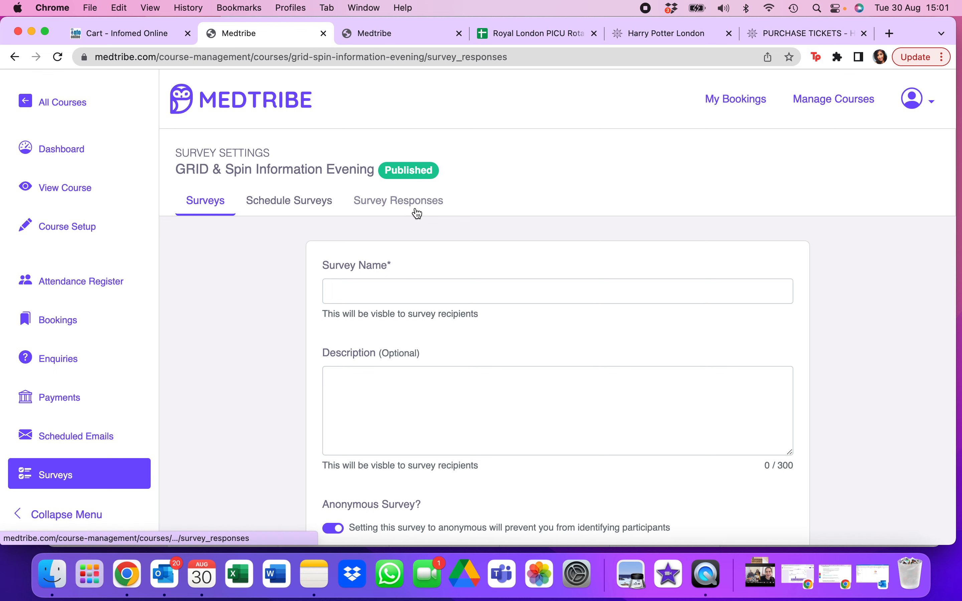